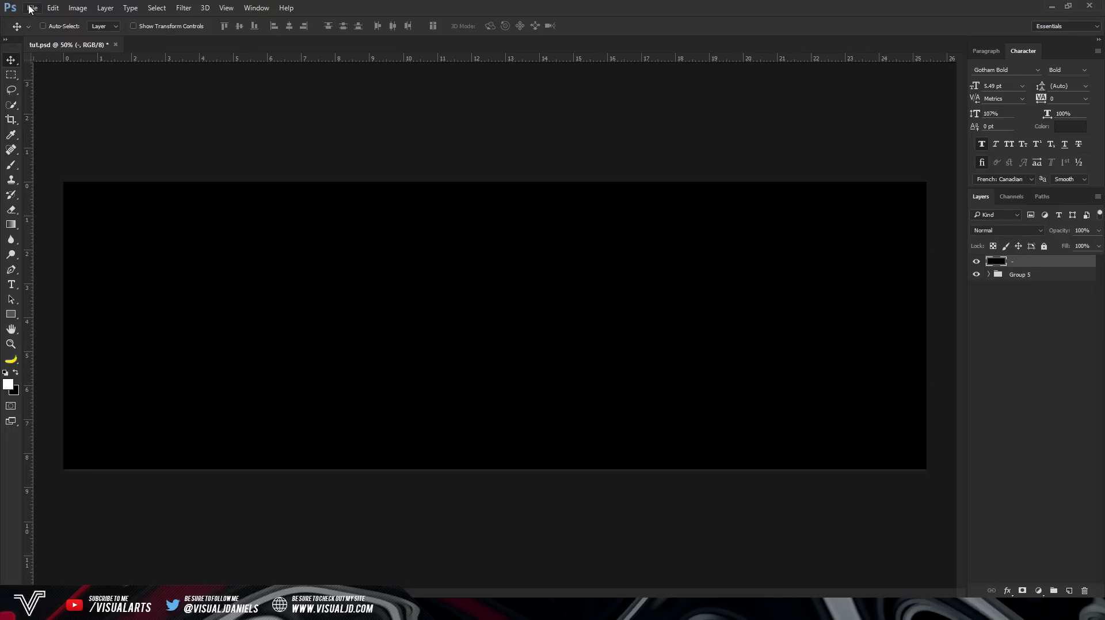
# Fill in new-document settings of 3000 by 1000 pixels, 150 pixels/inch and RGB Color, and dismiss them without creating the document
pyautogui.click(31, 8)
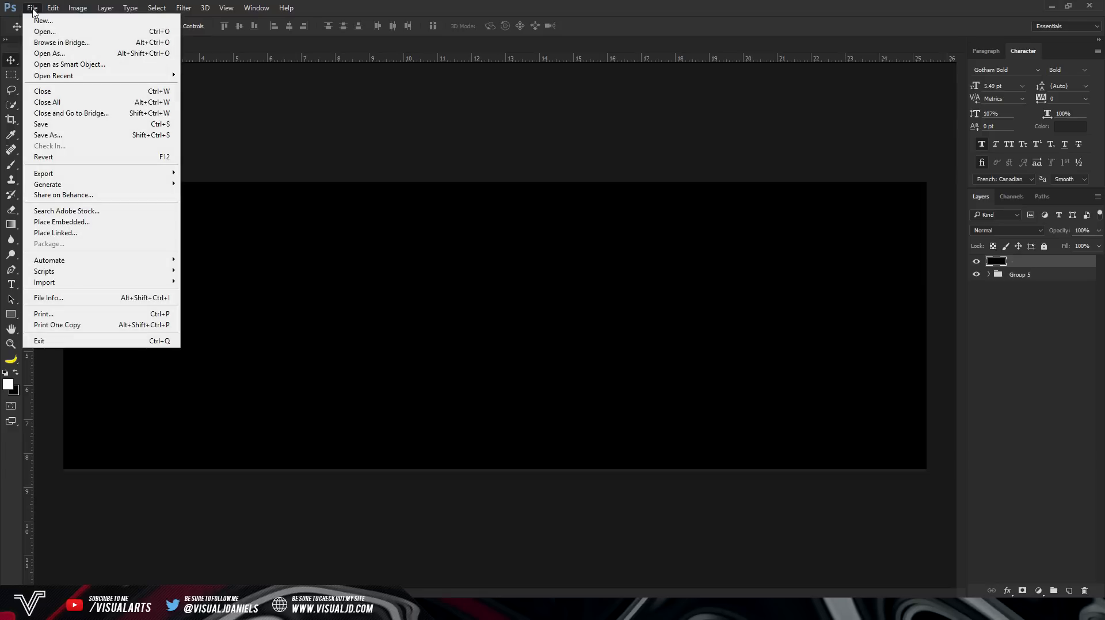
pyautogui.click(36, 22)
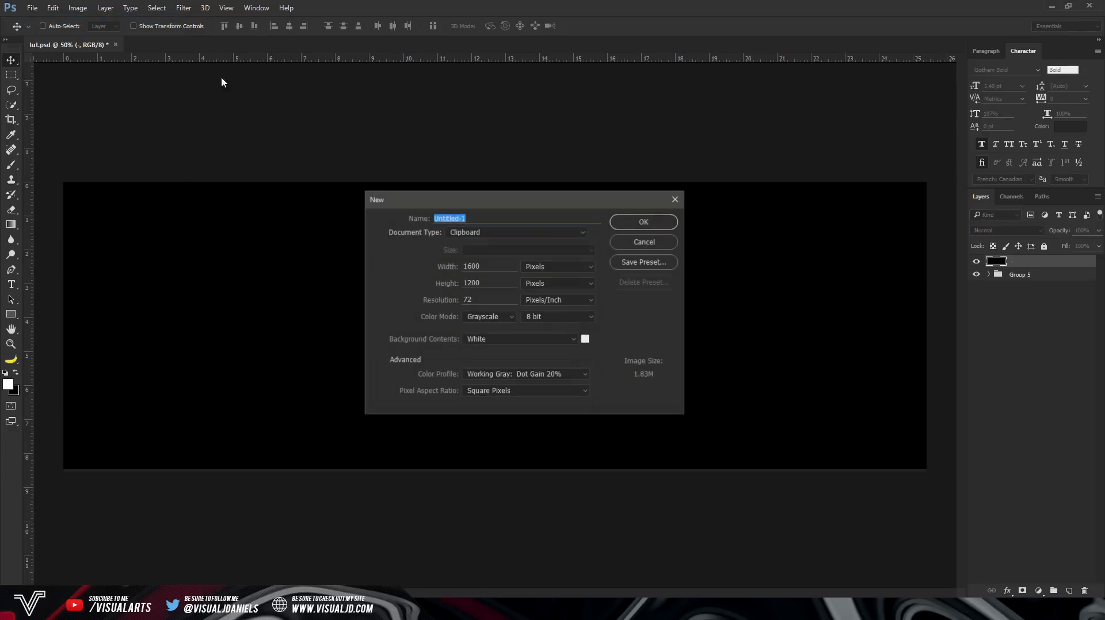
pyautogui.moveTo(489, 199); pyautogui.dragTo(560, 166)
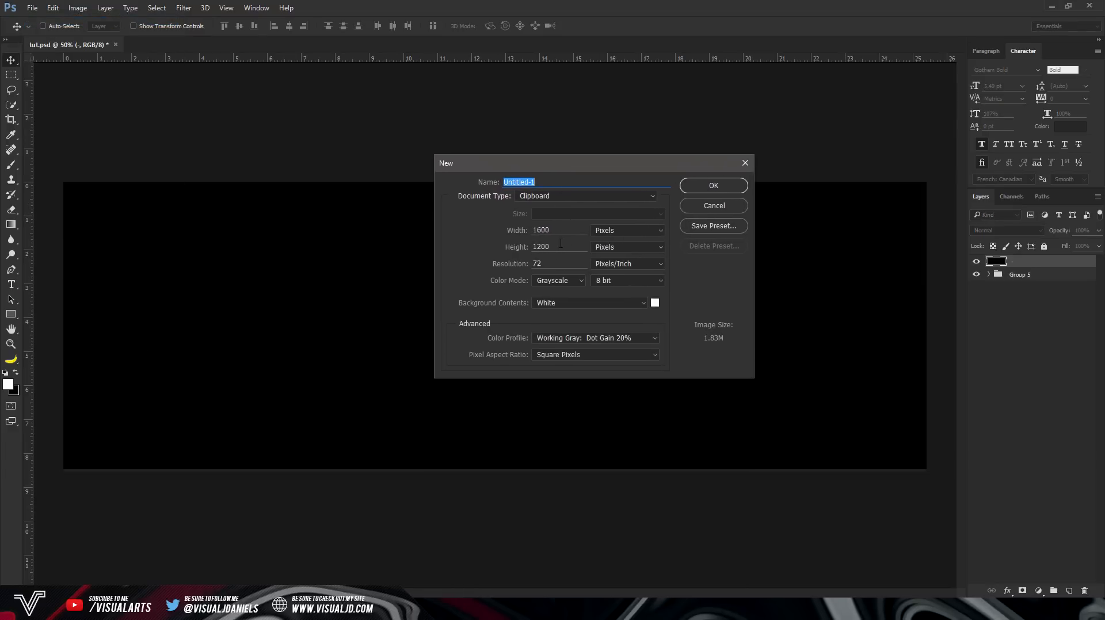
pyautogui.moveTo(562, 230); pyautogui.dragTo(456, 218)
pyautogui.write('3000')
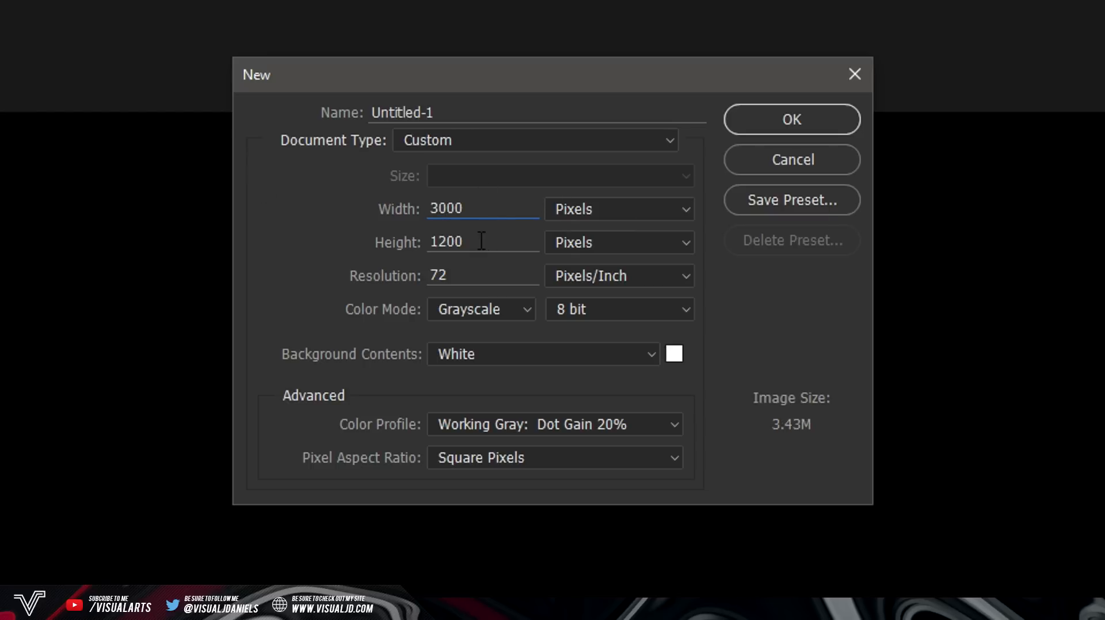
pyautogui.moveTo(481, 240); pyautogui.dragTo(439, 242)
pyautogui.write('000')
pyautogui.click(478, 305)
pyautogui.click(469, 334)
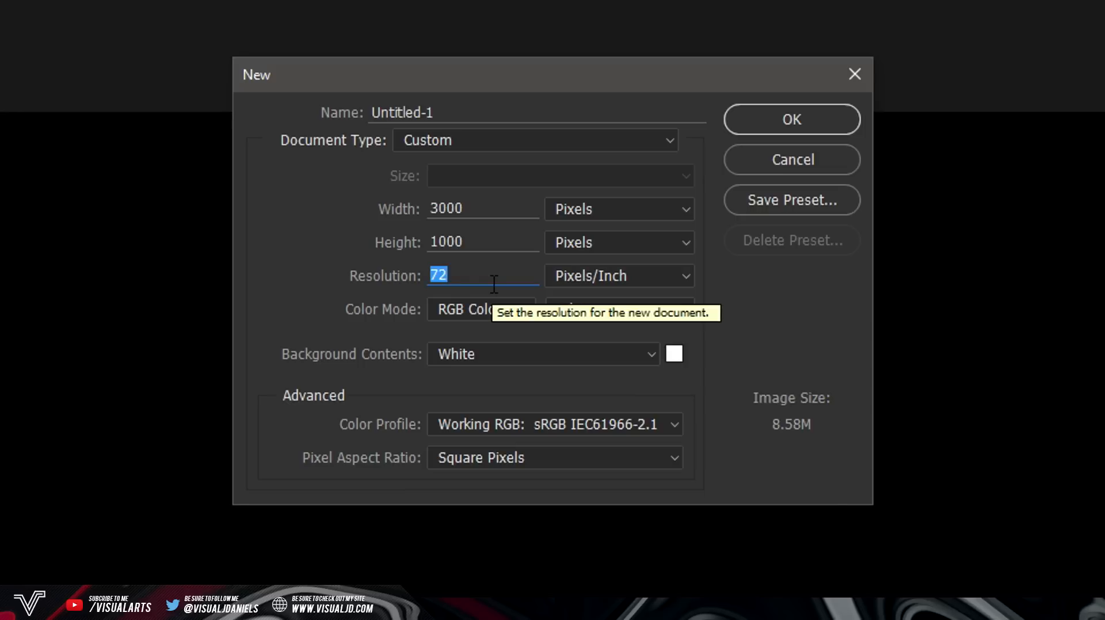
pyautogui.write('150')
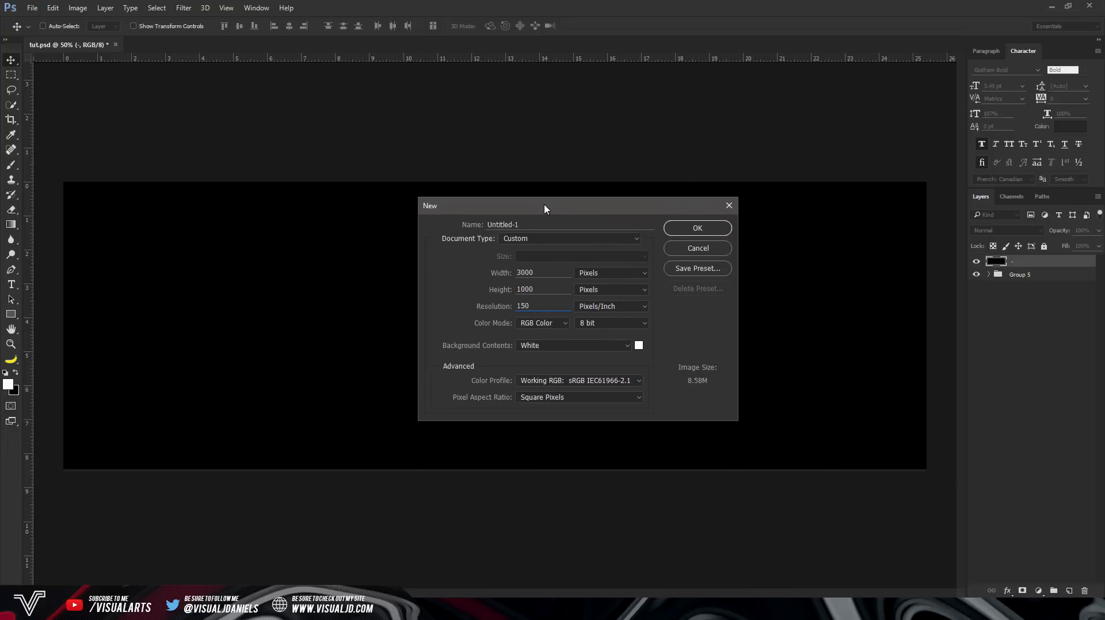
pyautogui.moveTo(544, 205); pyautogui.dragTo(504, 135)
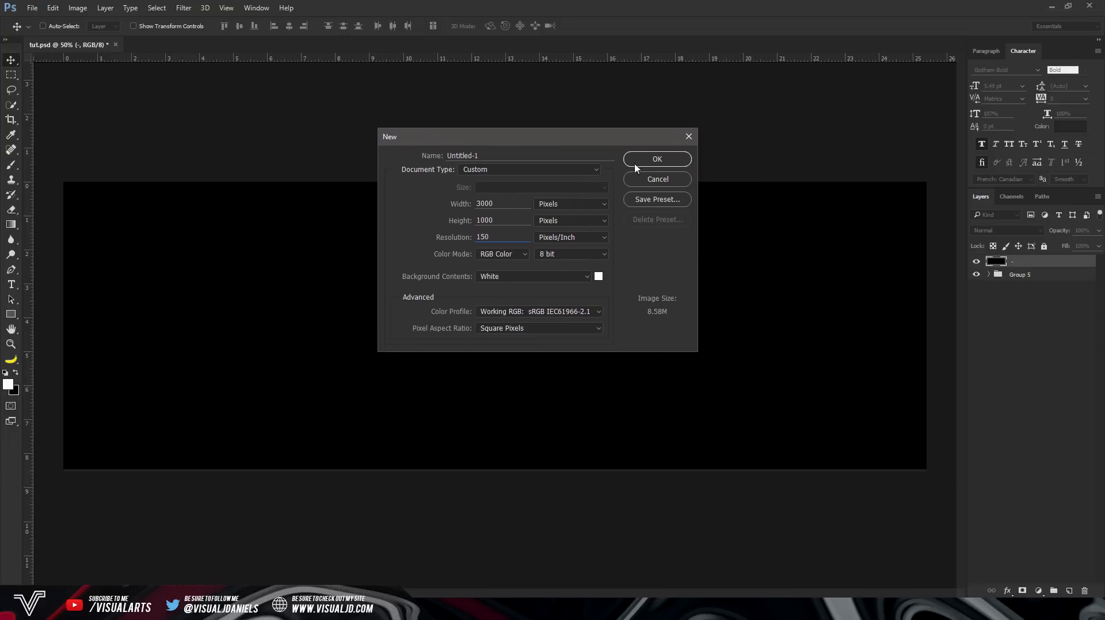
pyautogui.click(669, 183)
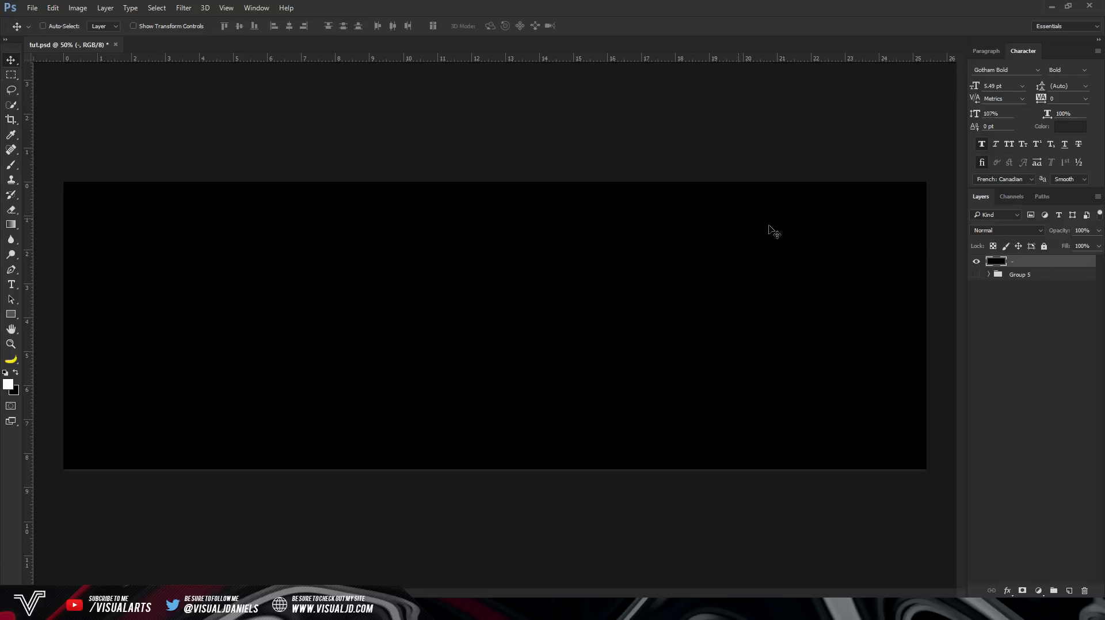
# Apply a black Color Overlay at Normal blend mode and 100% opacity to the black top layer, and collapse its effects list
pyautogui.doubleClick(1043, 264)
pyautogui.click(368, 271)
pyautogui.click(611, 155)
pyautogui.moveTo(561, 505); pyautogui.dragTo(530, 554)
pyautogui.click(811, 363)
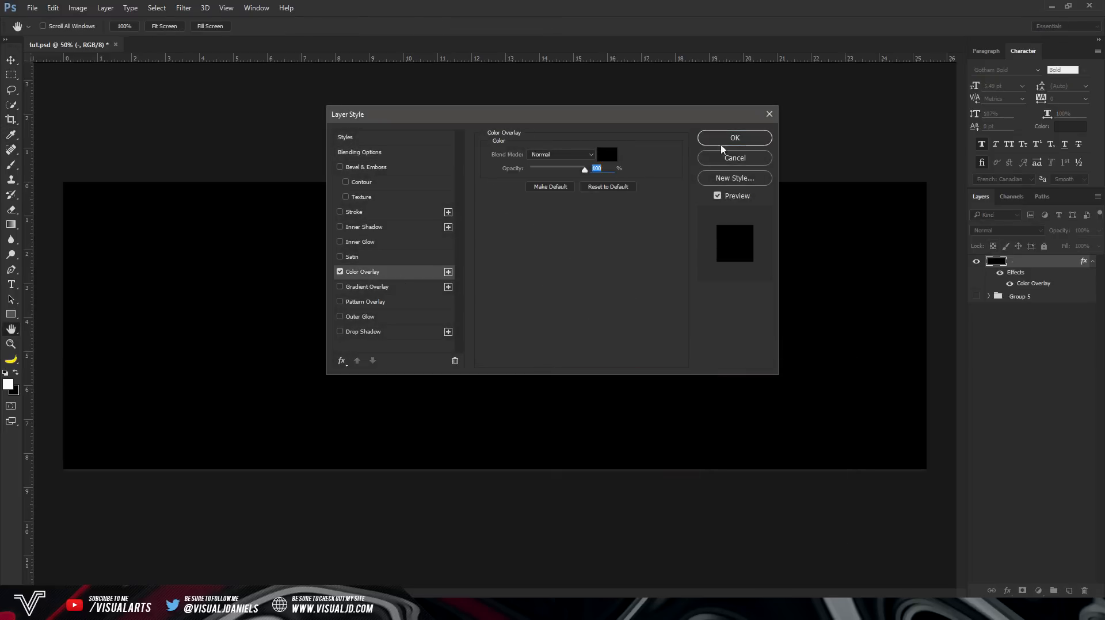
pyautogui.click(735, 137)
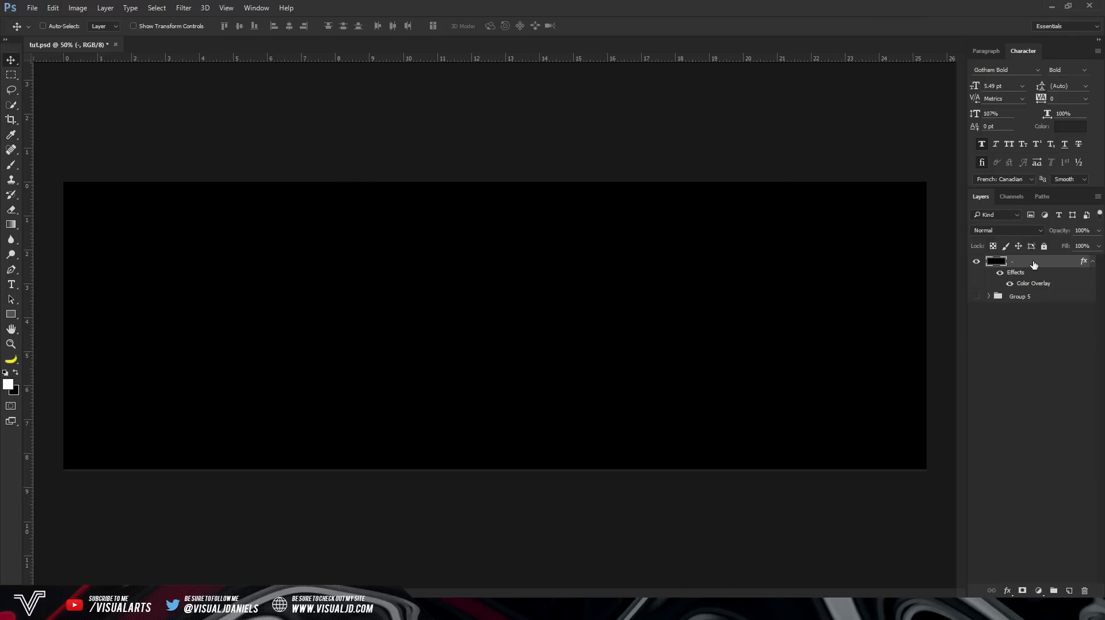
pyautogui.click(1092, 262)
# Switch to the browser and look through the Pexels winter photos for a suitable background image
pyautogui.press('m')
pyautogui.click(173, 609)
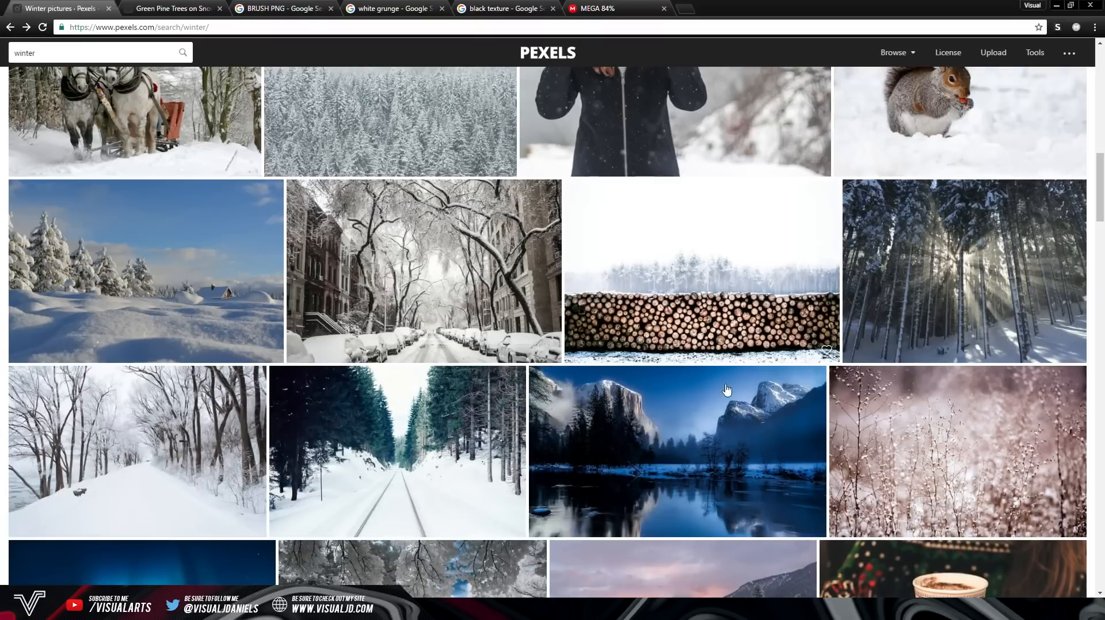
pyautogui.scroll(3, 646, 387)
pyautogui.scroll(5, 646, 387)
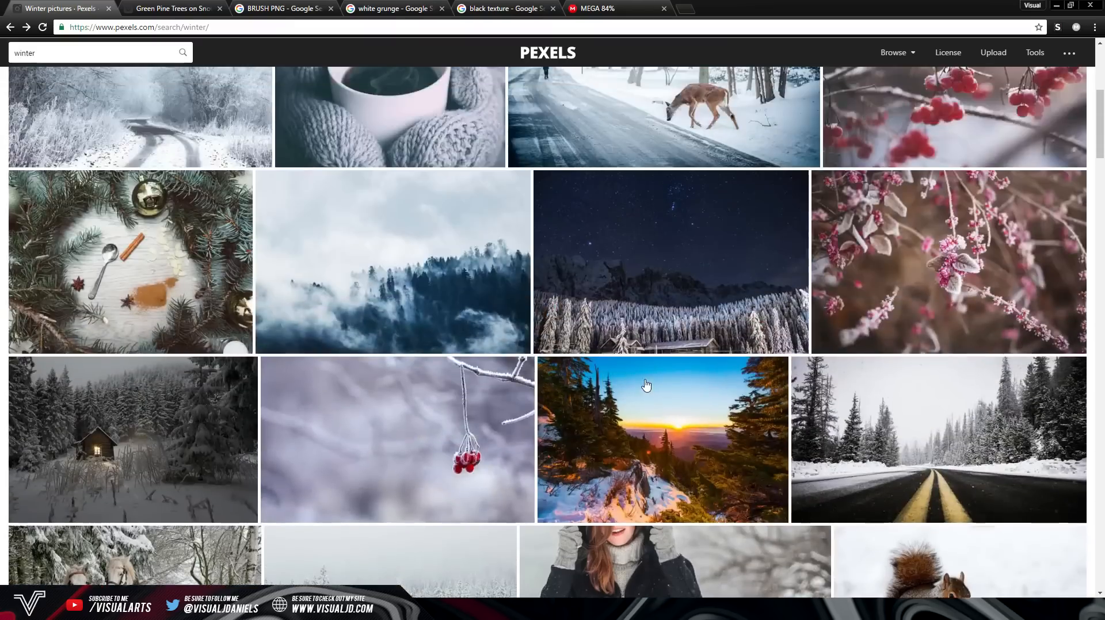
pyautogui.scroll(-9, 526, 255)
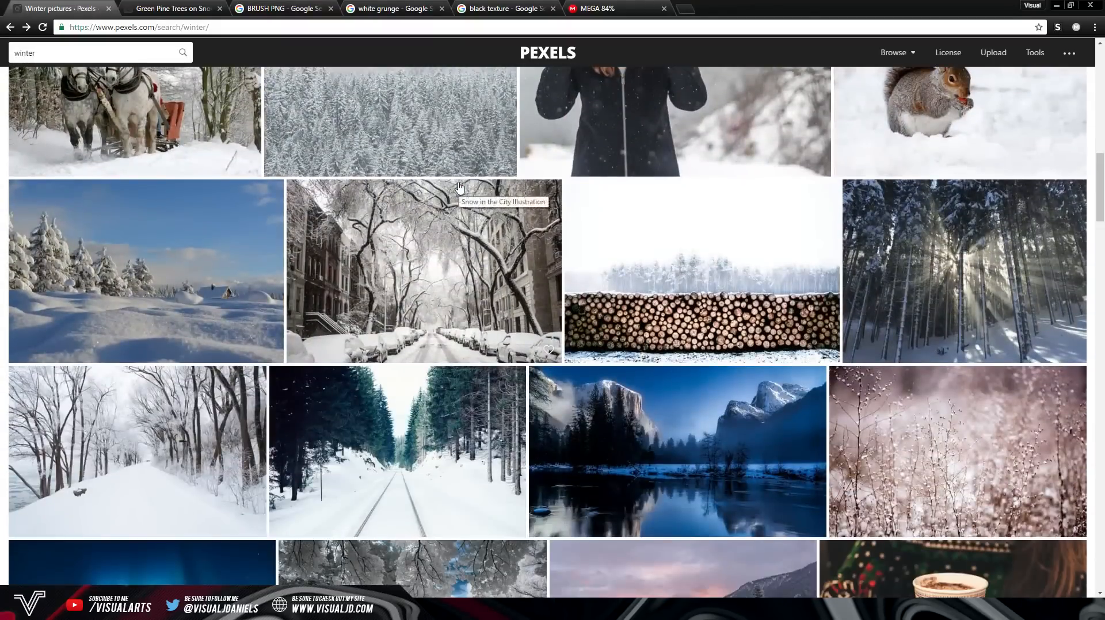
pyautogui.scroll(-3, 459, 188)
pyautogui.scroll(9, 459, 189)
pyautogui.scroll(8, 459, 188)
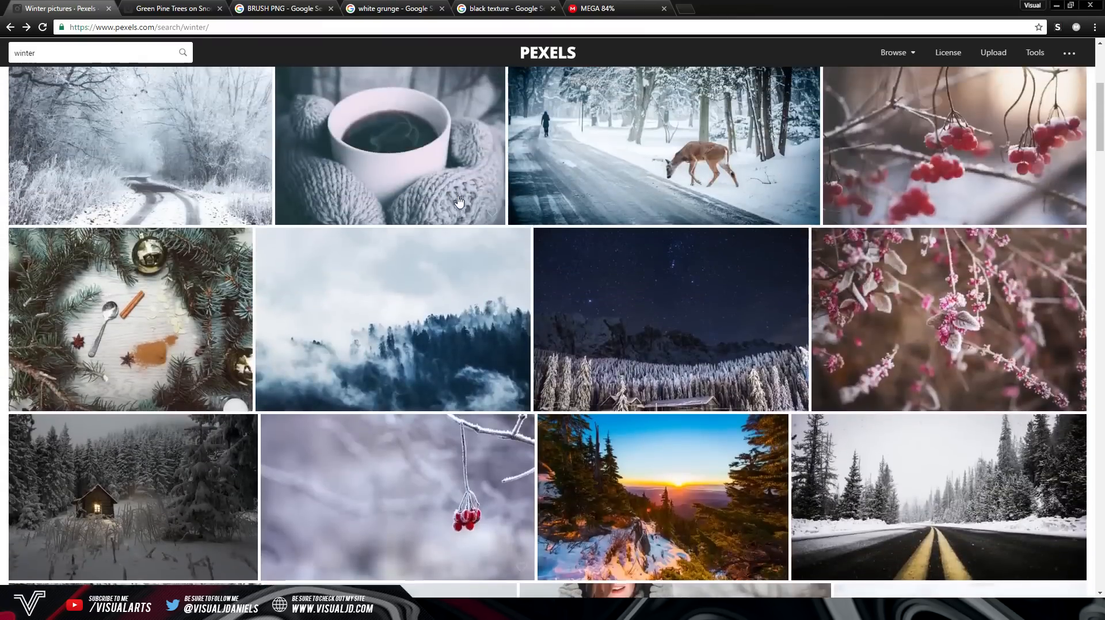
pyautogui.scroll(-2, 694, 189)
pyautogui.scroll(-5, 693, 189)
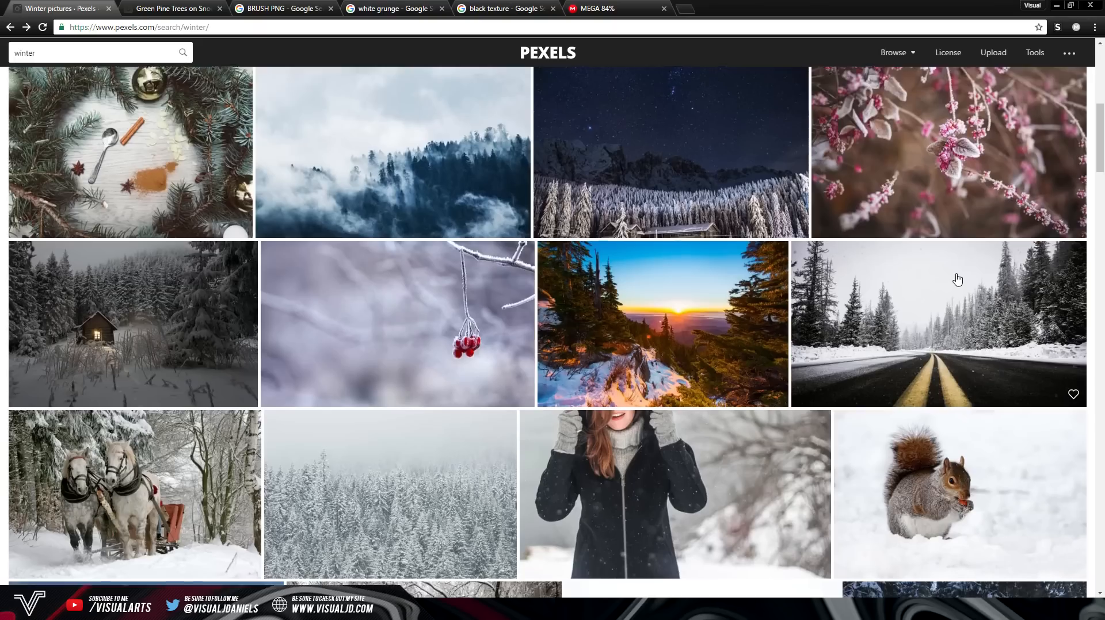
pyautogui.scroll(-9, 646, 226)
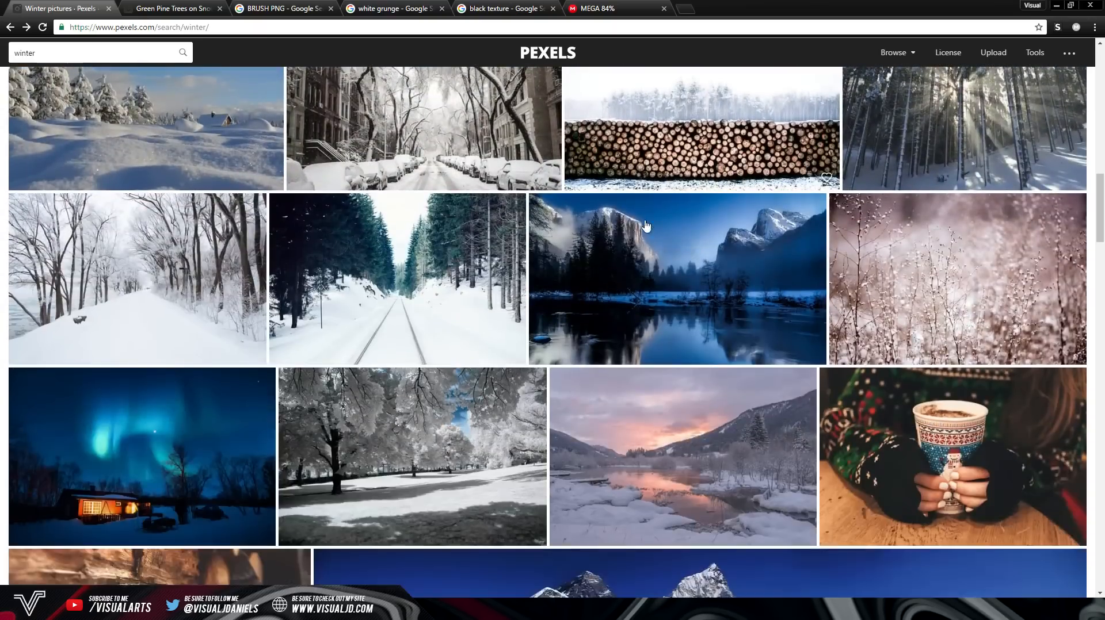
# View the page of the snowy railway photo between pine trees and return to the winter search results
pyautogui.click(395, 270)
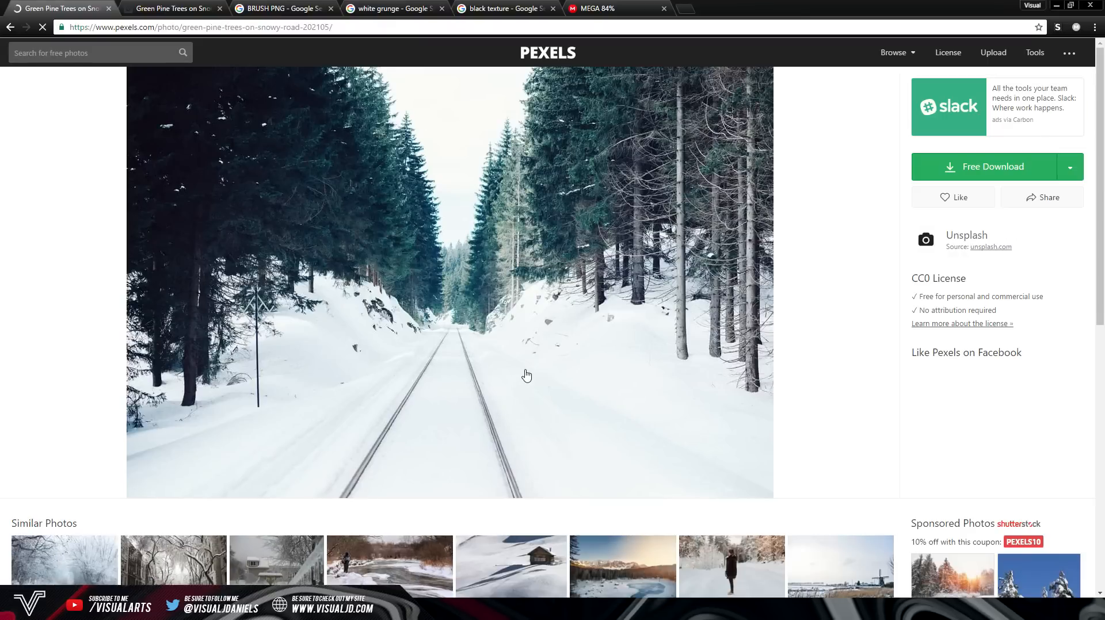
pyautogui.hotkey('alt', 'Left')
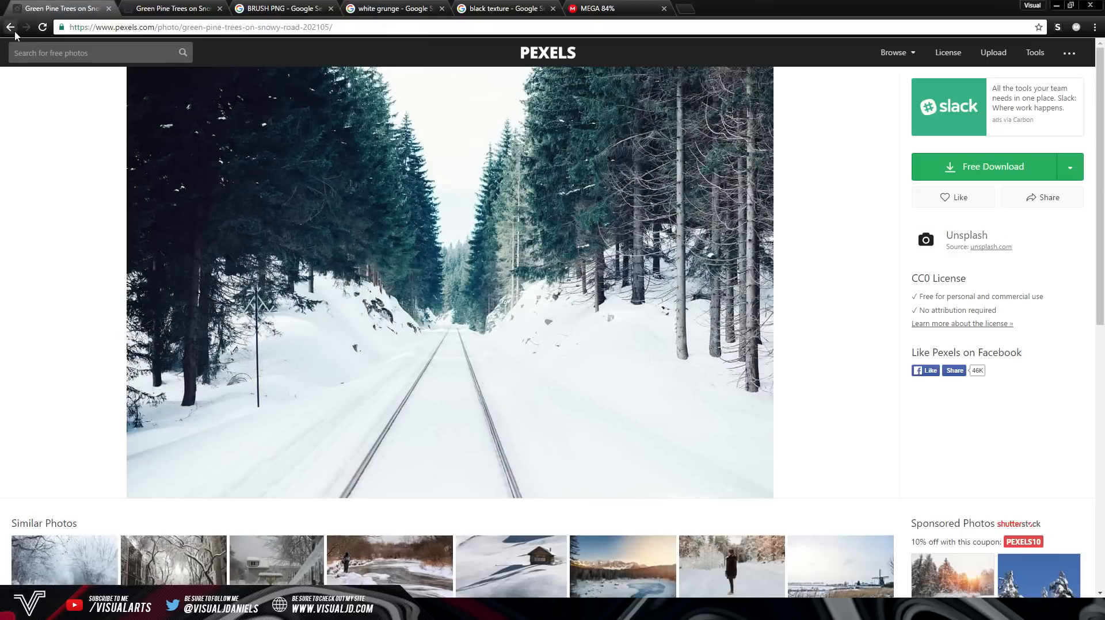
pyautogui.scroll(-5, 565, 255)
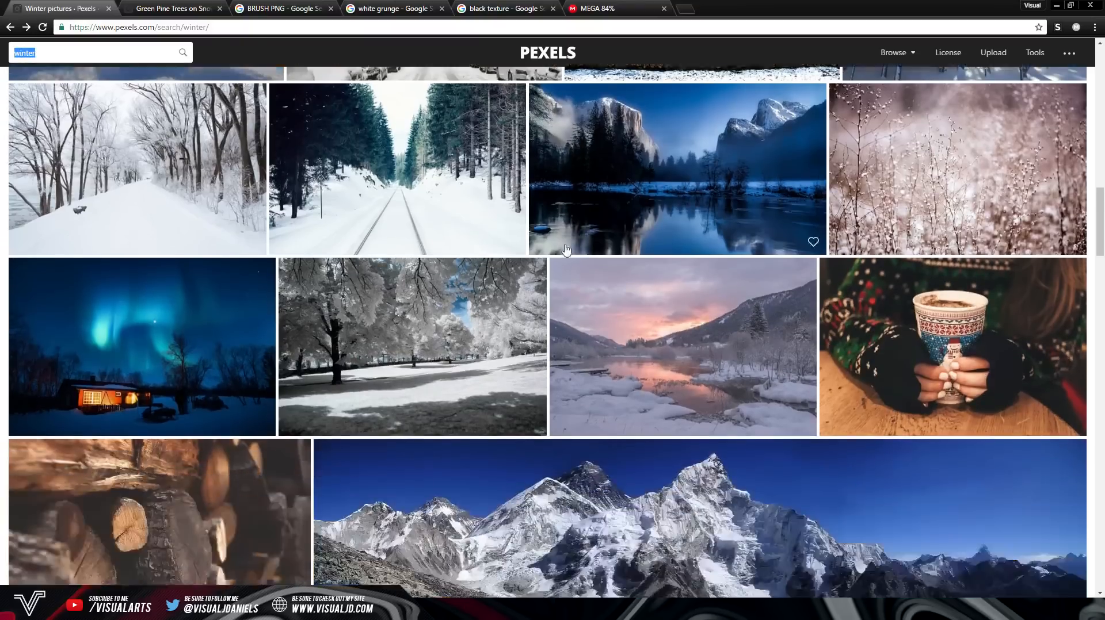
pyautogui.scroll(5, 565, 254)
# Open the snowy railway photo at full size in its own browser tab and copy the image
pyautogui.click(412, 258)
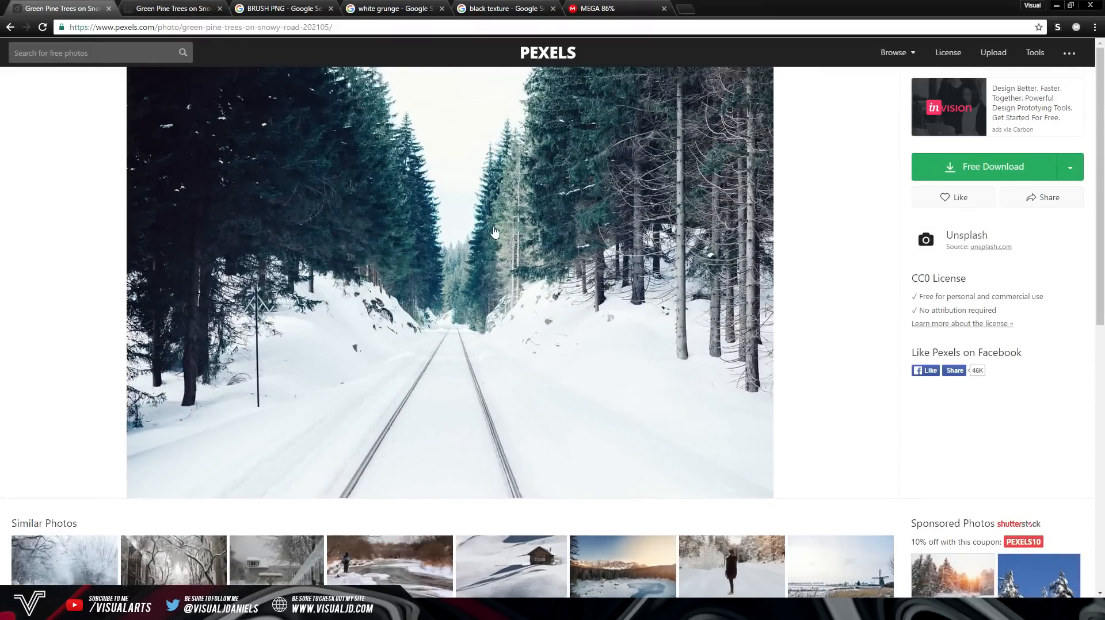
pyautogui.click(451, 160)
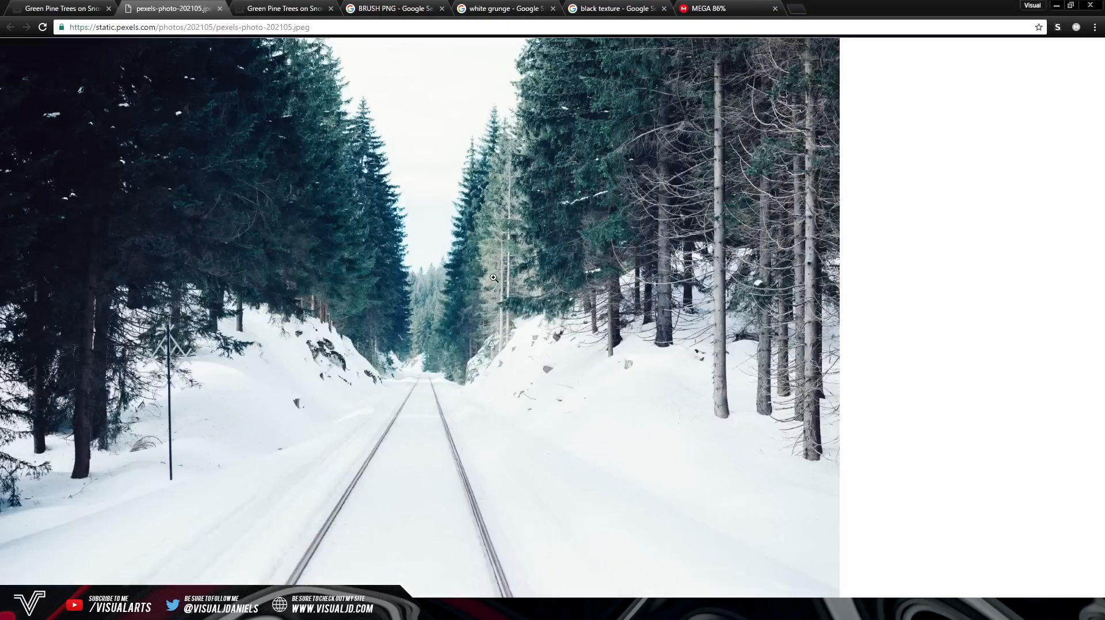
pyautogui.rightClick(444, 179)
pyautogui.click(479, 217)
# Switch to Photoshop, paste the copied photo into tut.psd and move it so the rails run through the middle of the banner
pyautogui.hotkey('alt', 'Tab')
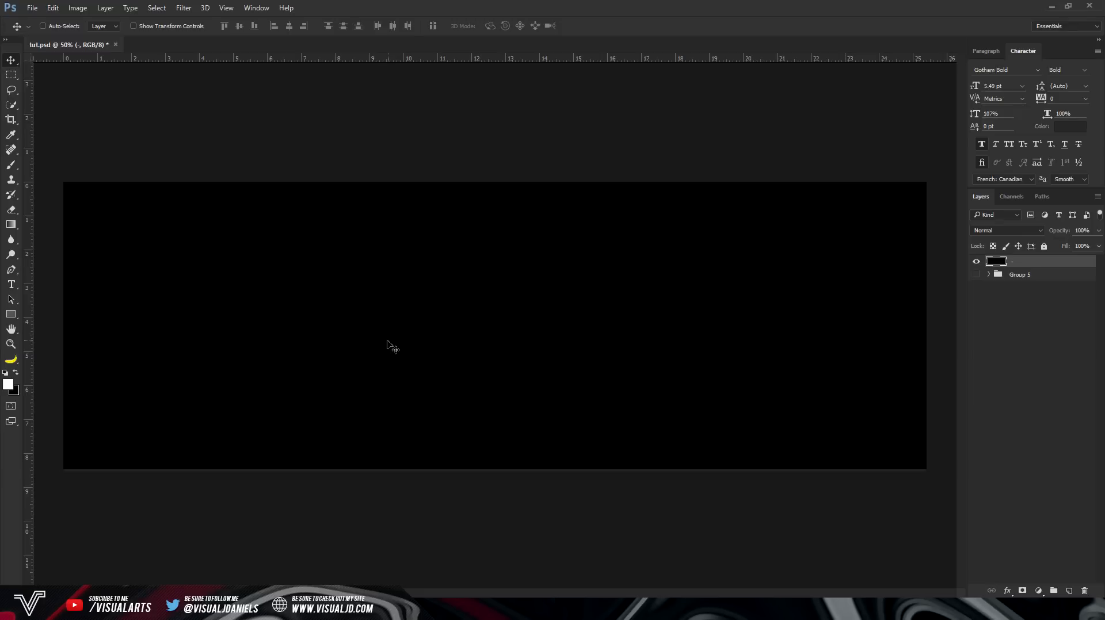
pyautogui.hotkey('ctrl', 'v')
pyautogui.moveTo(381, 344); pyautogui.dragTo(729, 344)
pyautogui.press('ctrl')
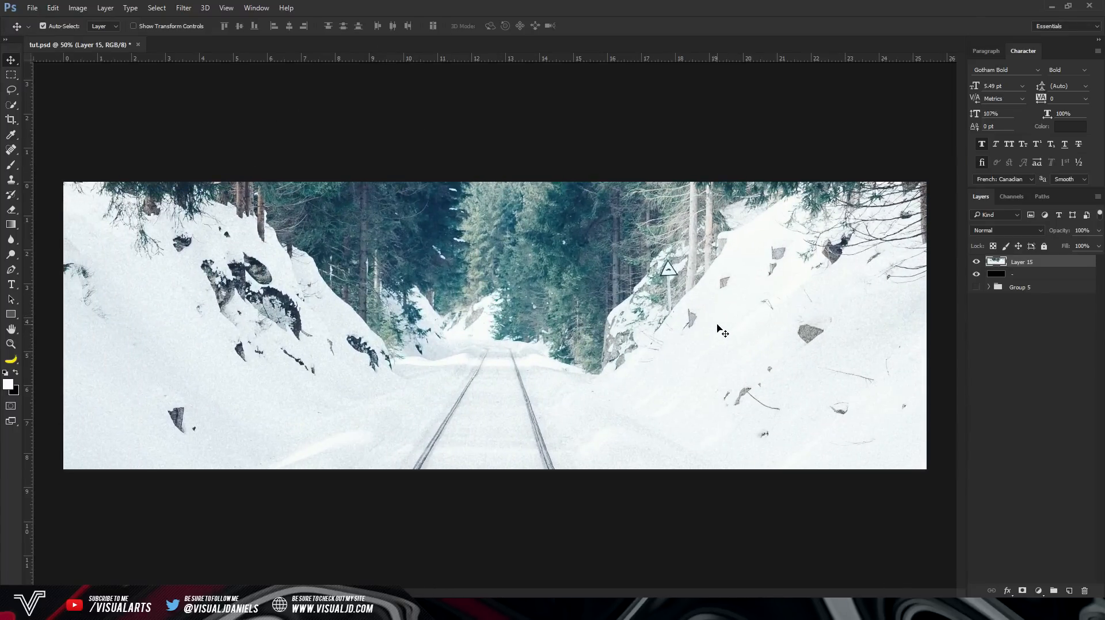
# Scale the pasted photo down with Free Transform to about the banner's width and reposition it to show the trees and the rails
pyautogui.hotkey('ctrl', '-')
pyautogui.hotkey('ctrl', '-')
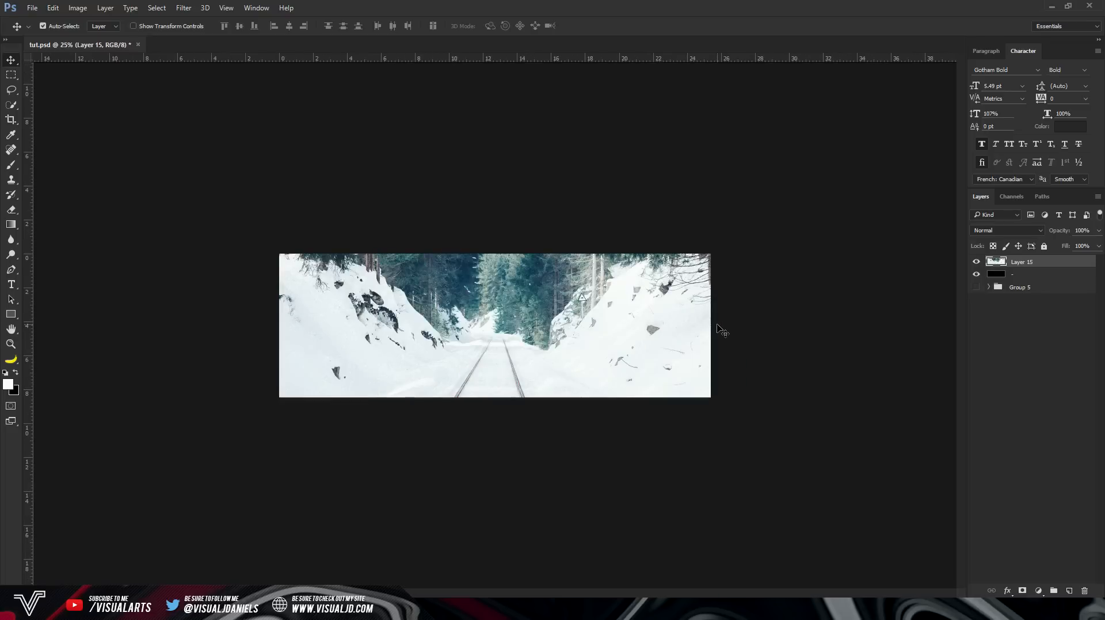
pyautogui.hotkey('ctrl', 't')
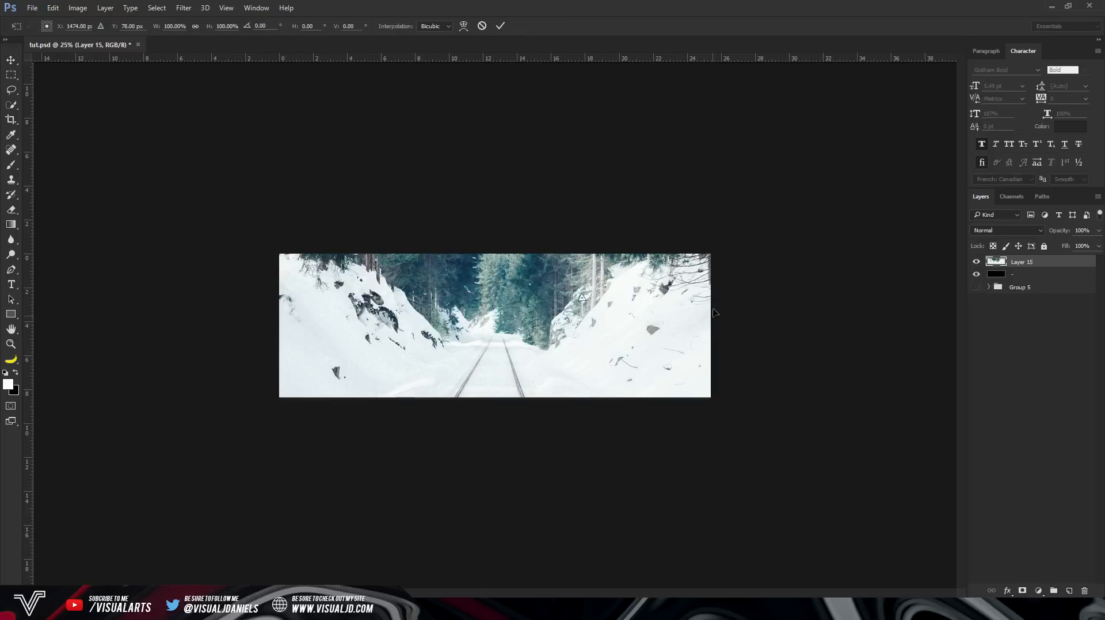
pyautogui.hotkey('ctrl', '-')
pyautogui.hotkey('ctrl', '-')
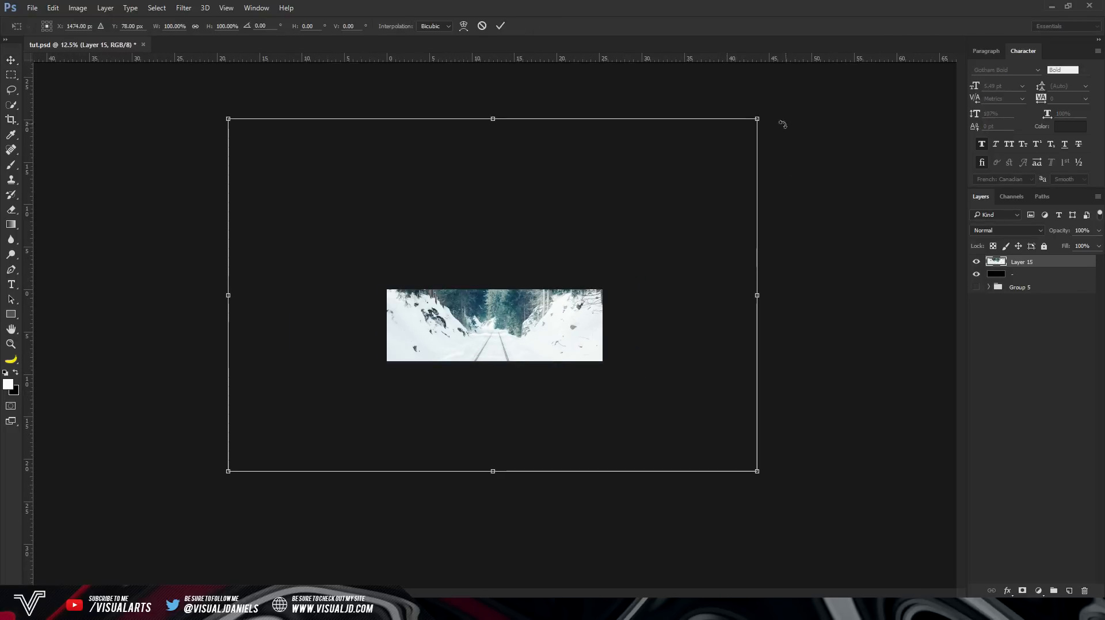
pyautogui.moveTo(758, 119); pyautogui.dragTo(617, 240)
pyautogui.moveTo(224, 473); pyautogui.dragTo(410, 410)
pyautogui.moveTo(546, 300); pyautogui.dragTo(543, 323)
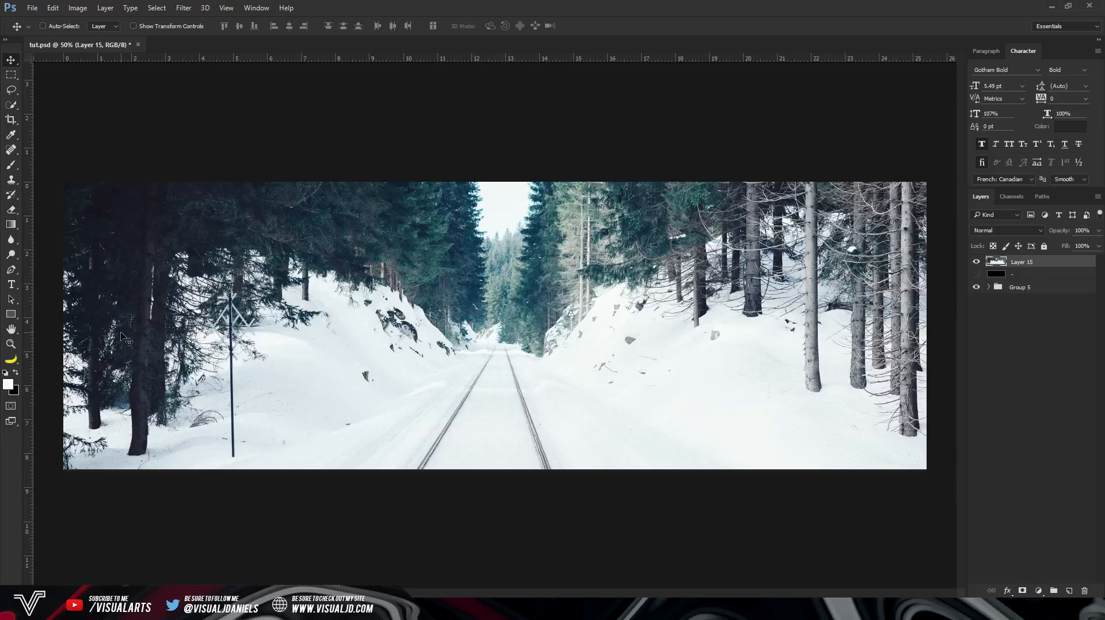
# Make the black layer visible again and add a Gradient Map adjustment layer above the railway photo
pyautogui.click(977, 275)
pyautogui.click(1038, 591)
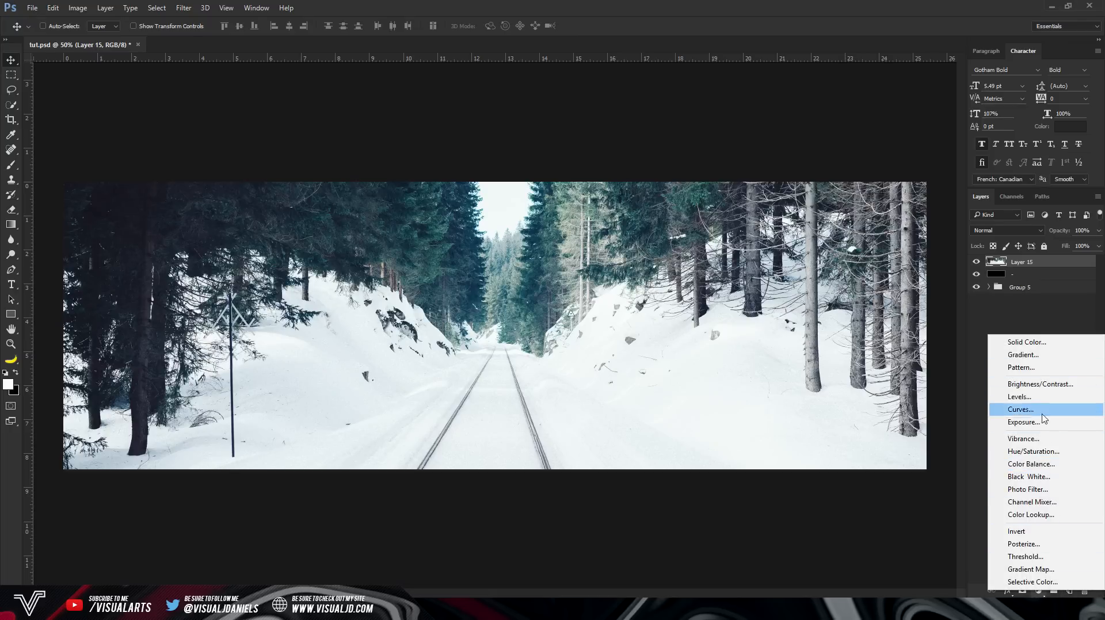
pyautogui.click(1033, 569)
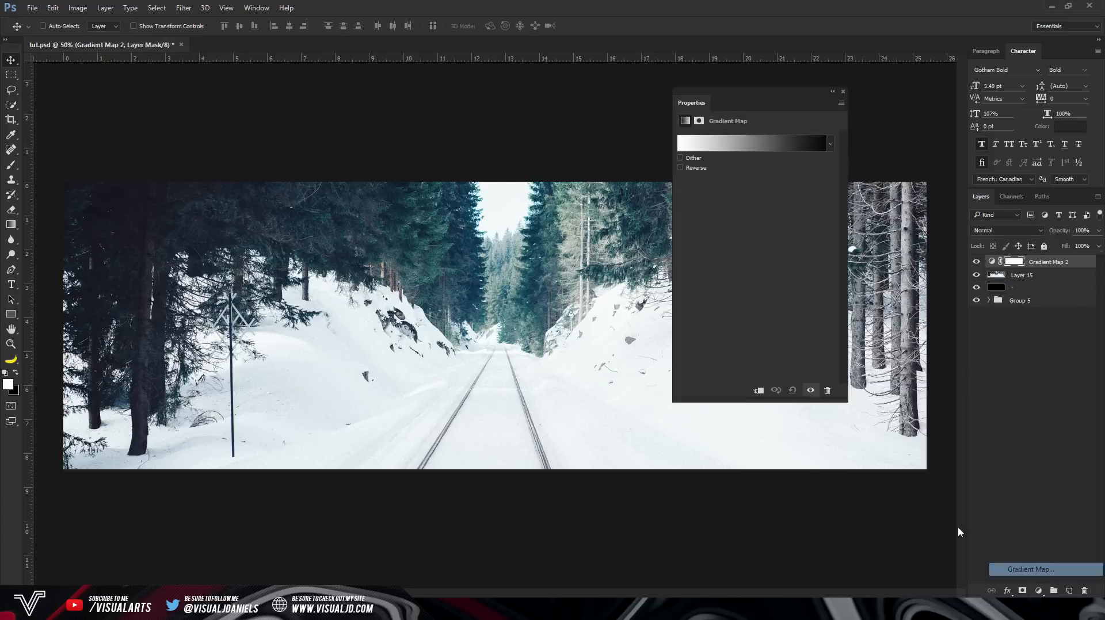
pyautogui.moveTo(747, 99); pyautogui.dragTo(817, 100)
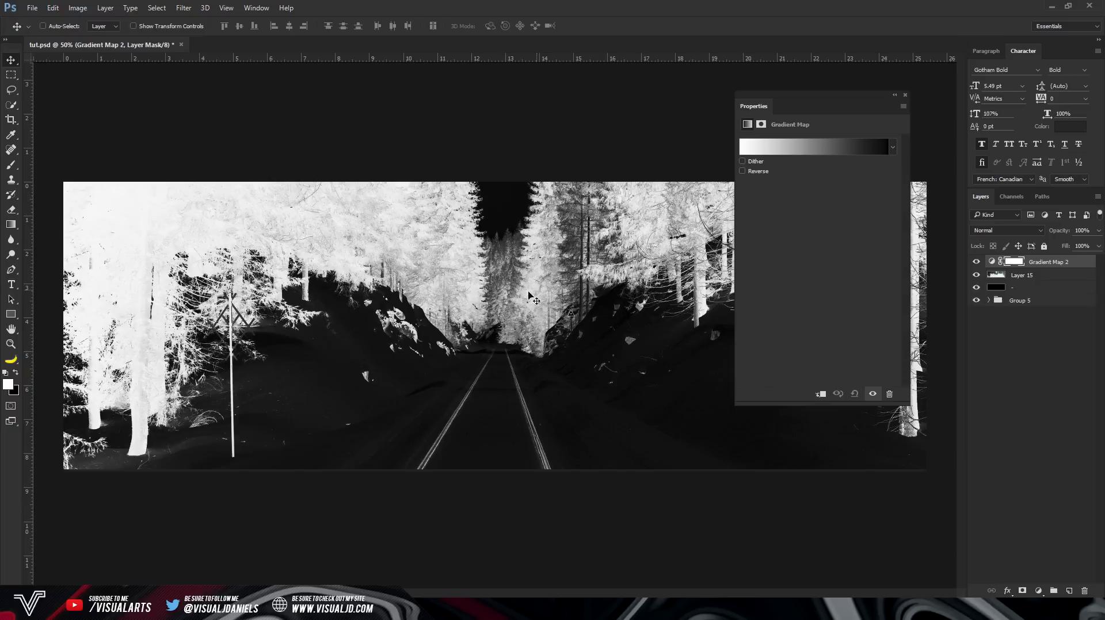
# Apply the Black, White gradient preset to the Gradient Map adjustment and close its properties
pyautogui.click(792, 155)
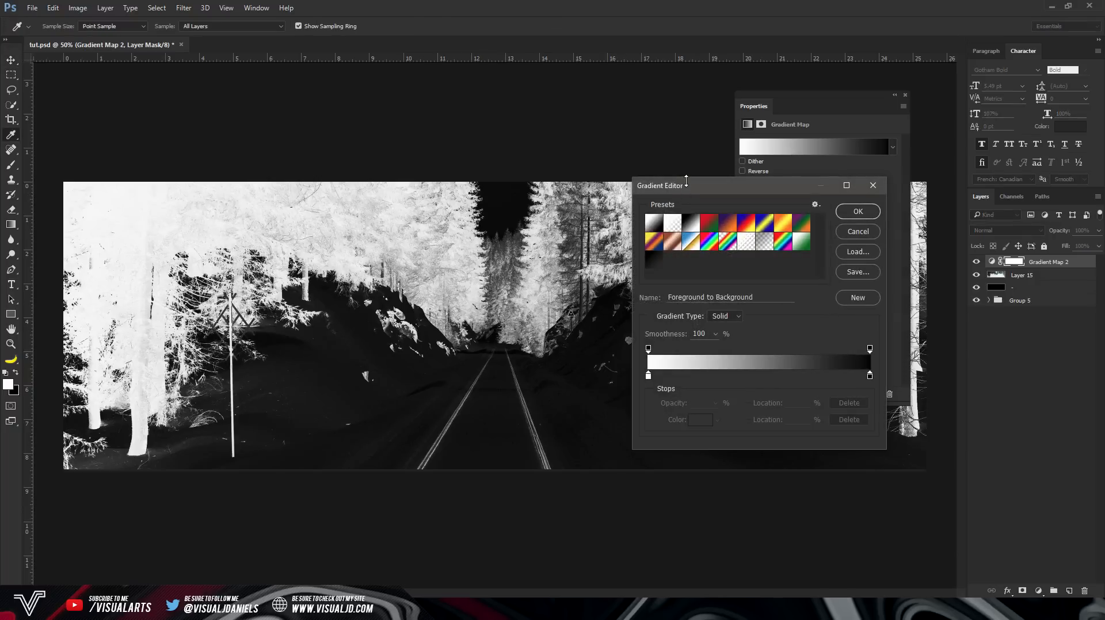
pyautogui.moveTo(689, 190); pyautogui.dragTo(633, 120)
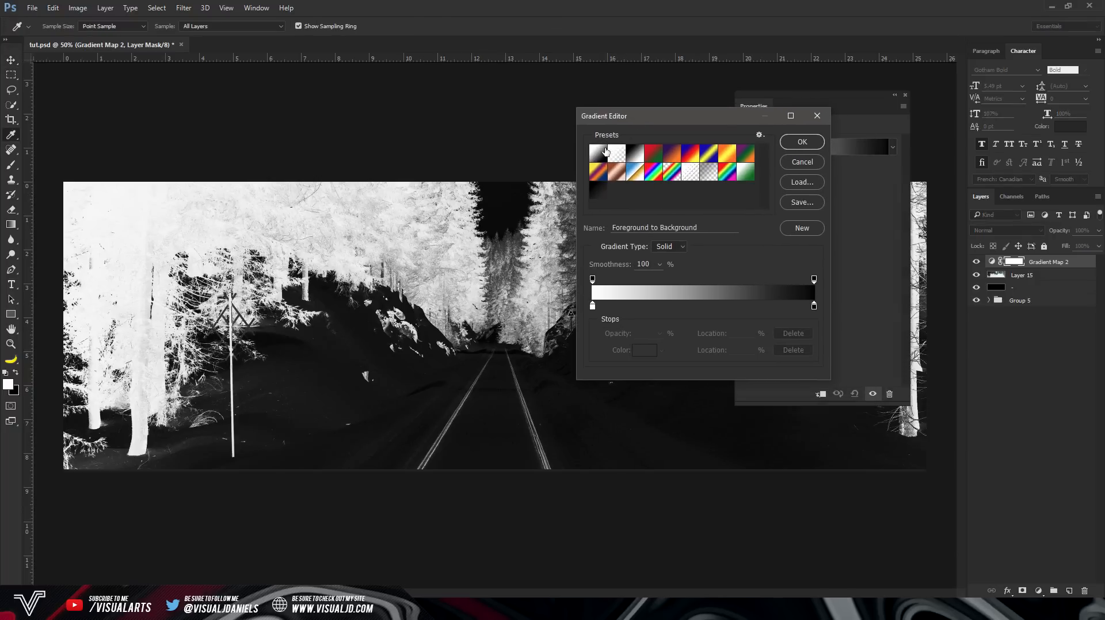
pyautogui.click(636, 155)
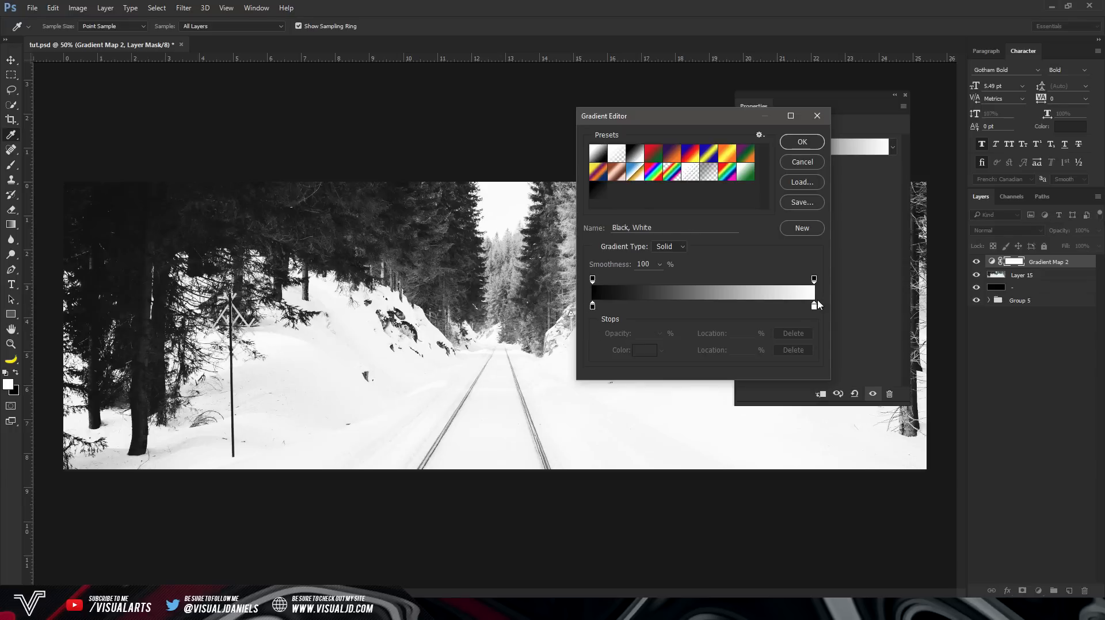
pyautogui.moveTo(636, 120); pyautogui.dragTo(763, 159)
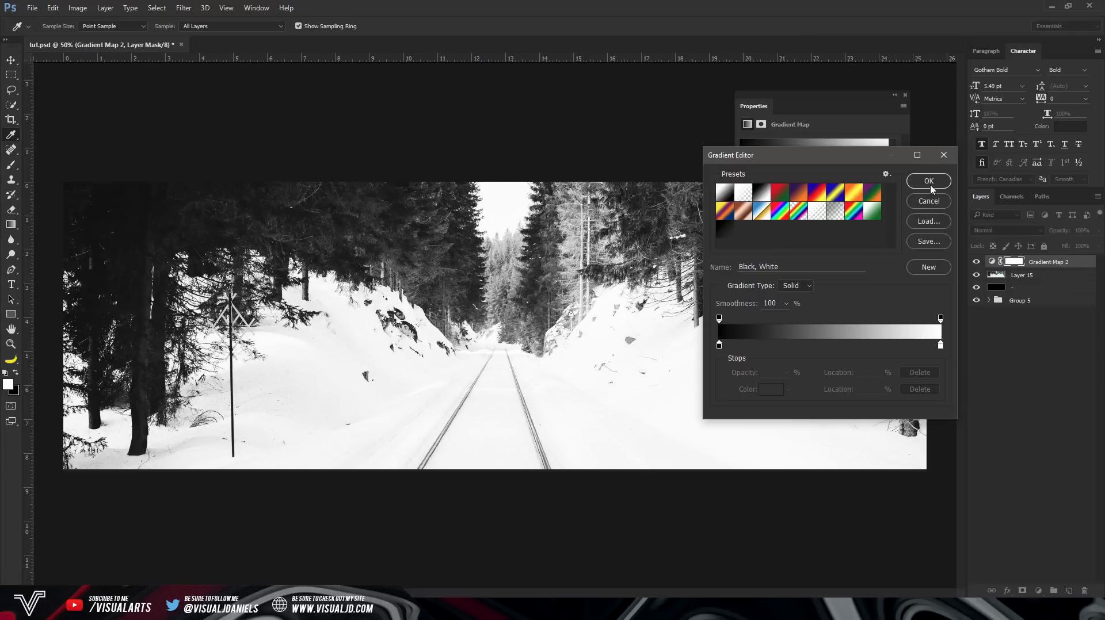
pyautogui.moveTo(823, 161); pyautogui.dragTo(670, 115)
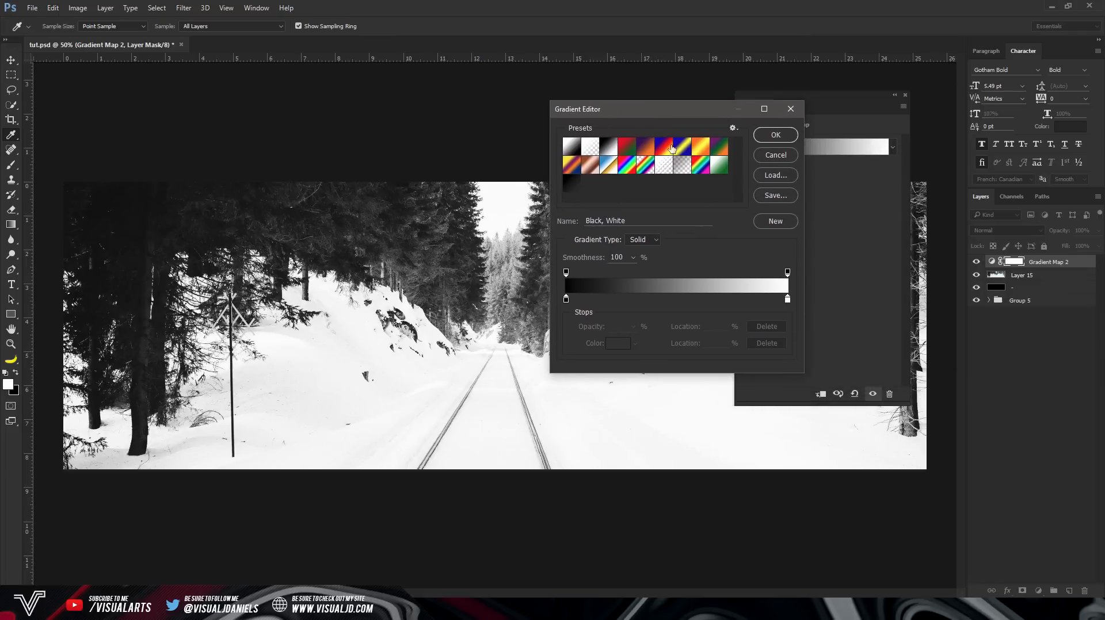
pyautogui.click(785, 136)
pyautogui.click(905, 95)
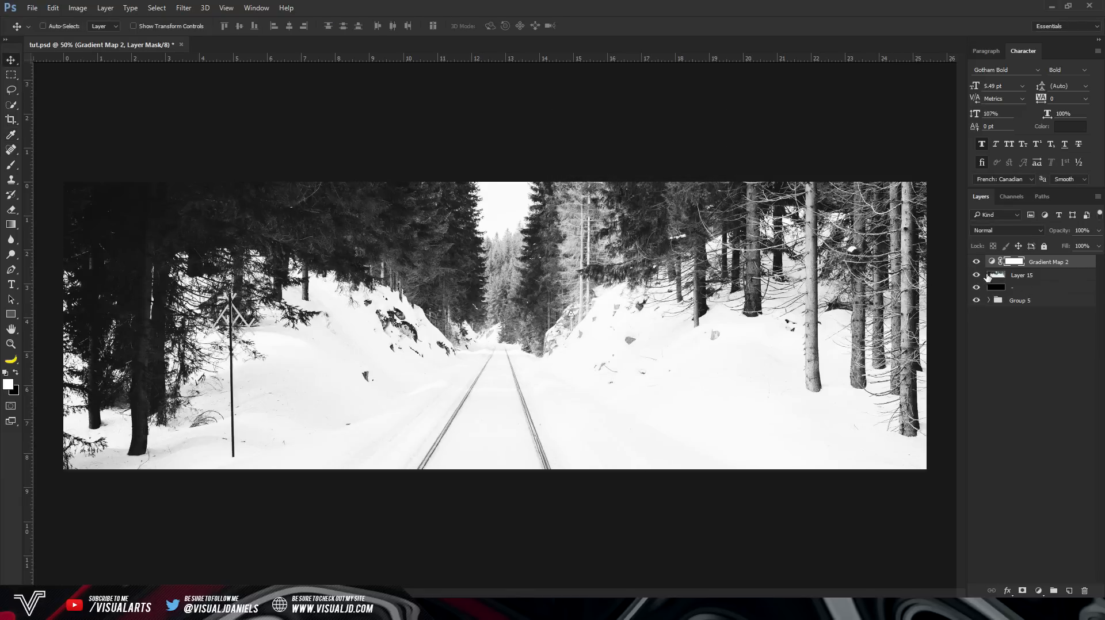
# Add the text VISUAL in white at 40.49 pt across the middle of the banner and select all its characters
pyautogui.press('t')
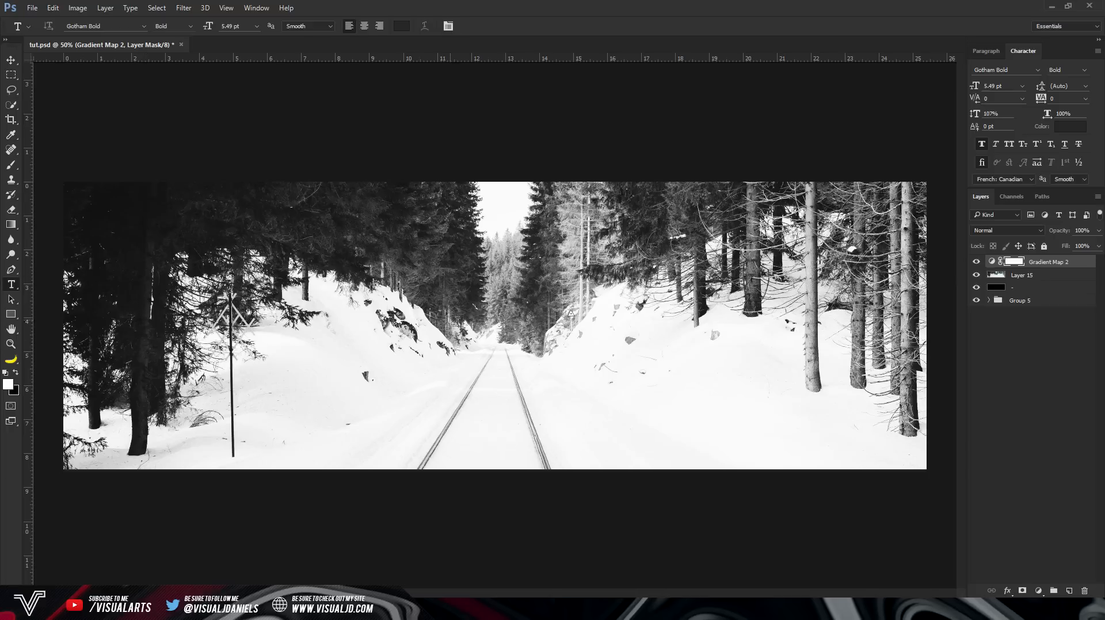
pyautogui.click(452, 308)
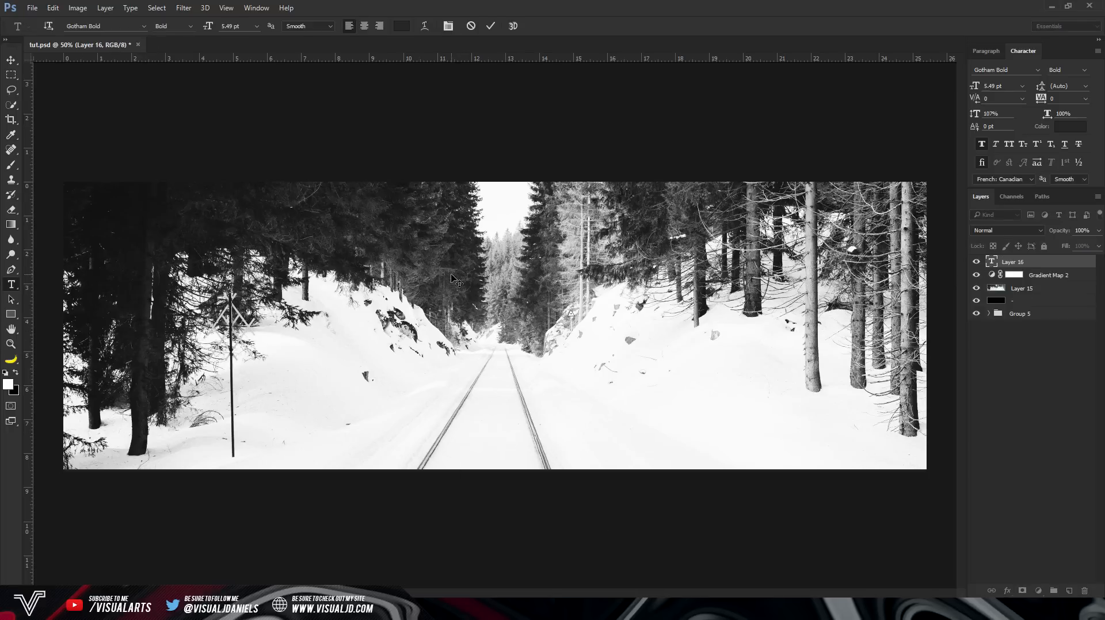
pyautogui.write('VISUAL')
pyautogui.hotkey('ctrl', 'a')
pyautogui.click(600, 301)
pyautogui.hotkey('ctrl', 'a')
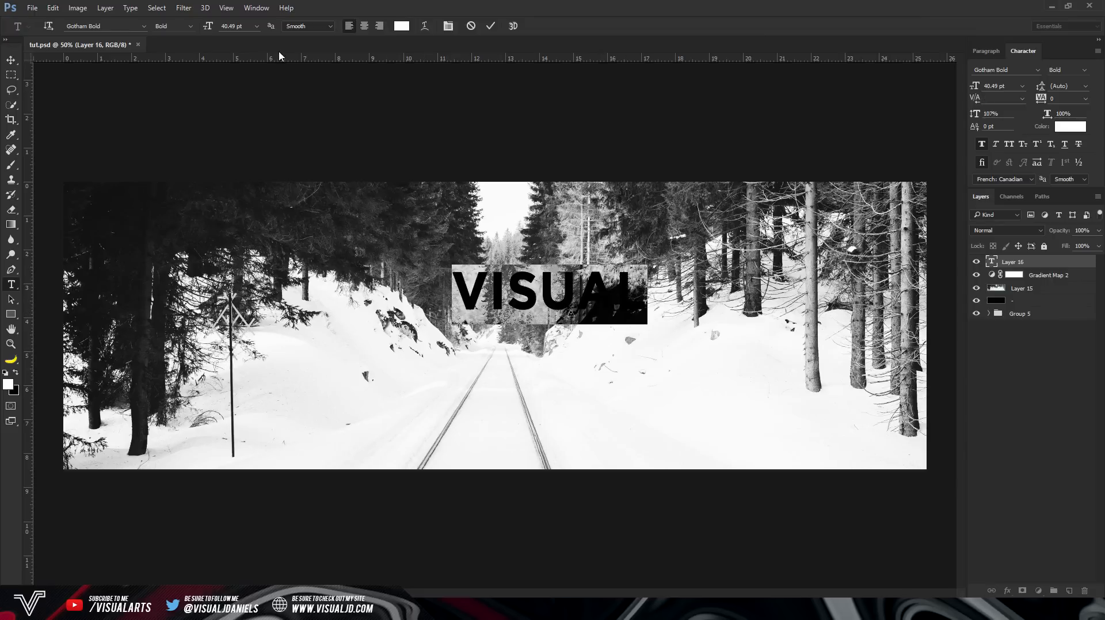
# Change the VISUAL text's font to lazer84 Regular and move the text to just above the railway tracks
pyautogui.click(143, 26)
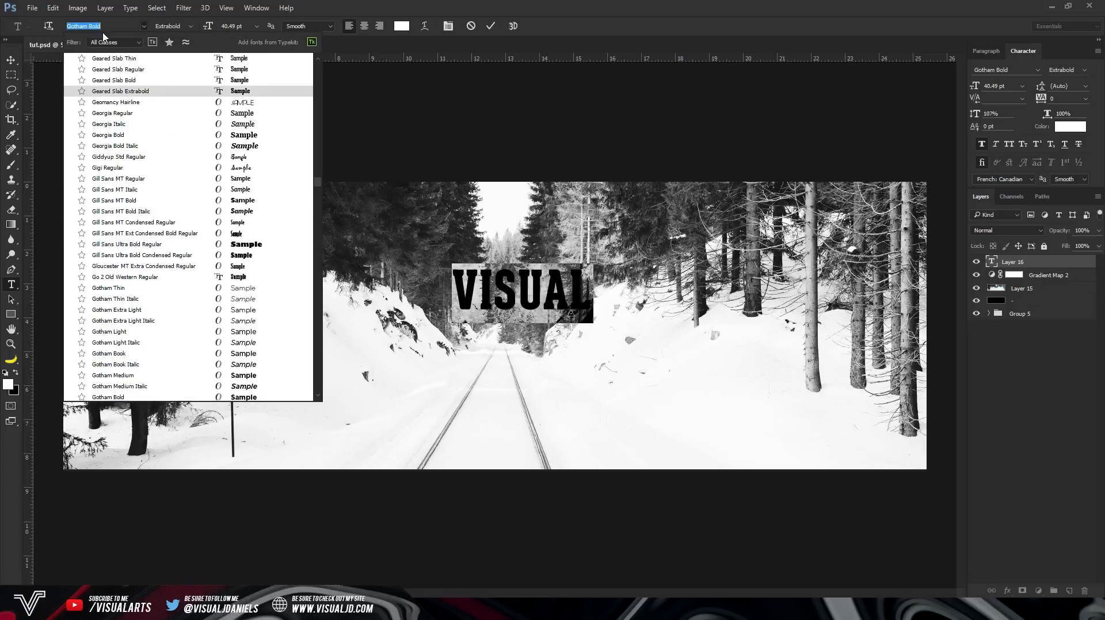
pyautogui.write('LAZER')
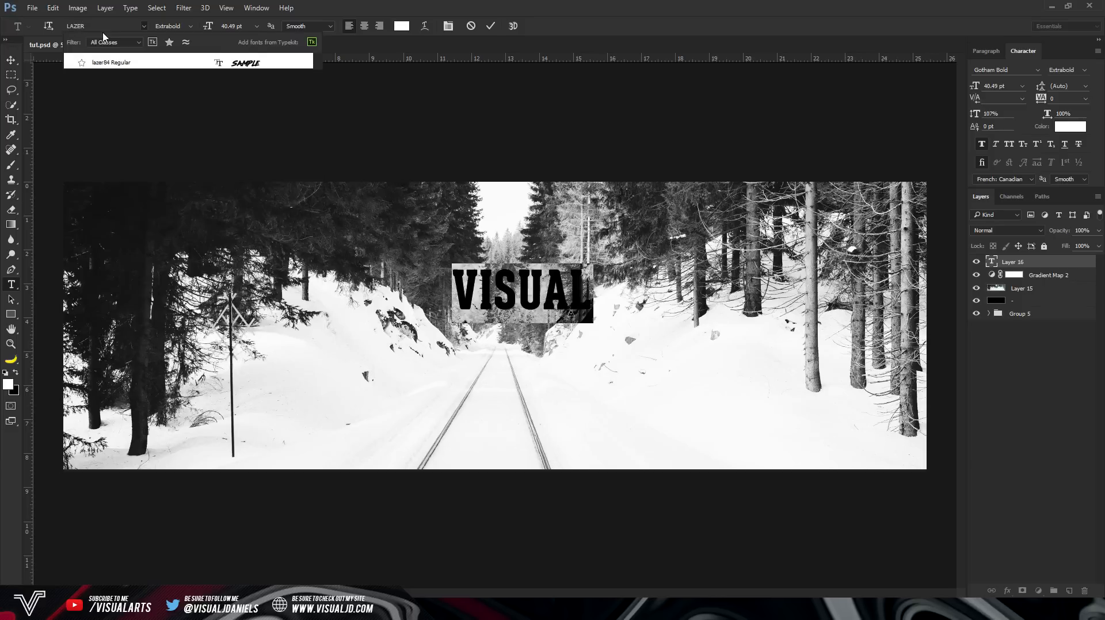
pyautogui.write('84')
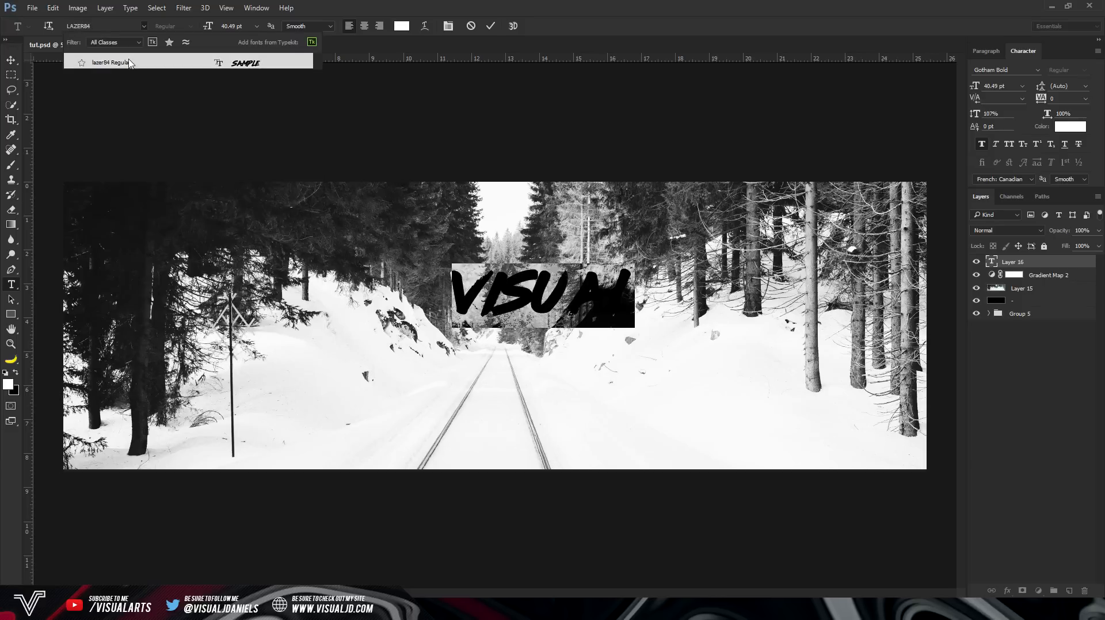
pyautogui.click(66, 62)
pyautogui.click(11, 59)
pyautogui.moveTo(590, 264); pyautogui.dragTo(543, 288)
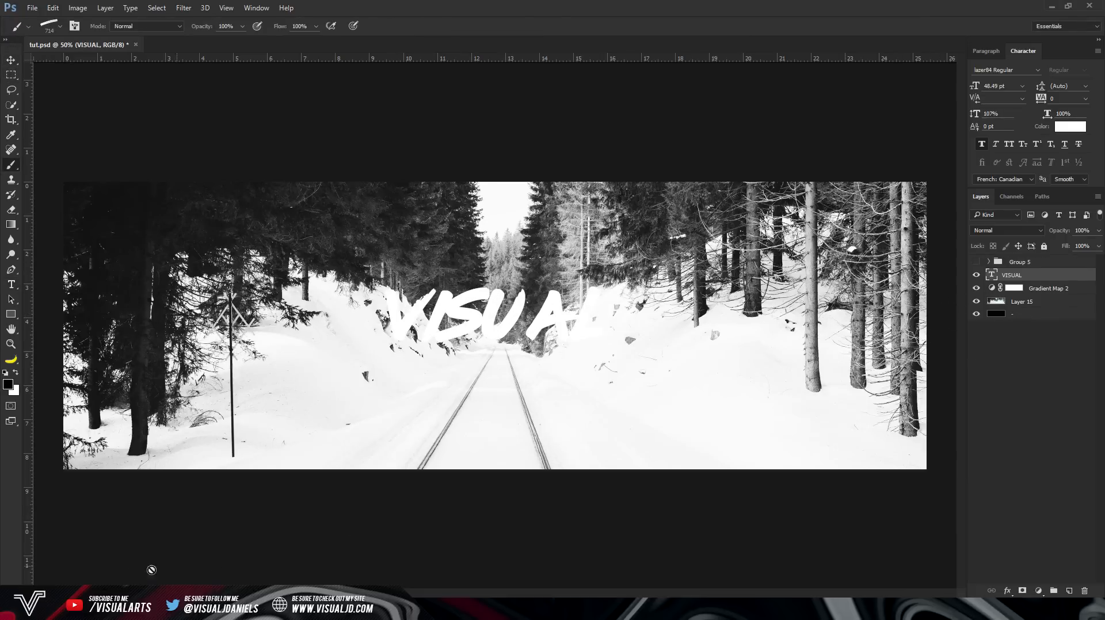
# Switch to the browser, open the first texture in the white grunge image results and copy the image
pyautogui.click(75, 609)
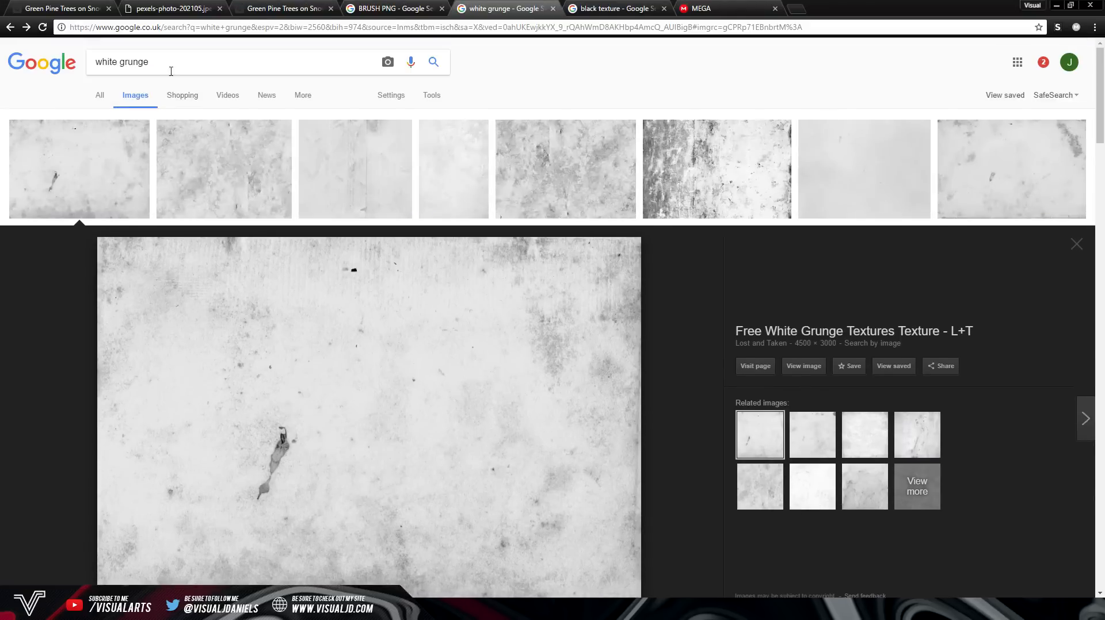
pyautogui.click(171, 71)
pyautogui.hotkey('ctrl', 'a')
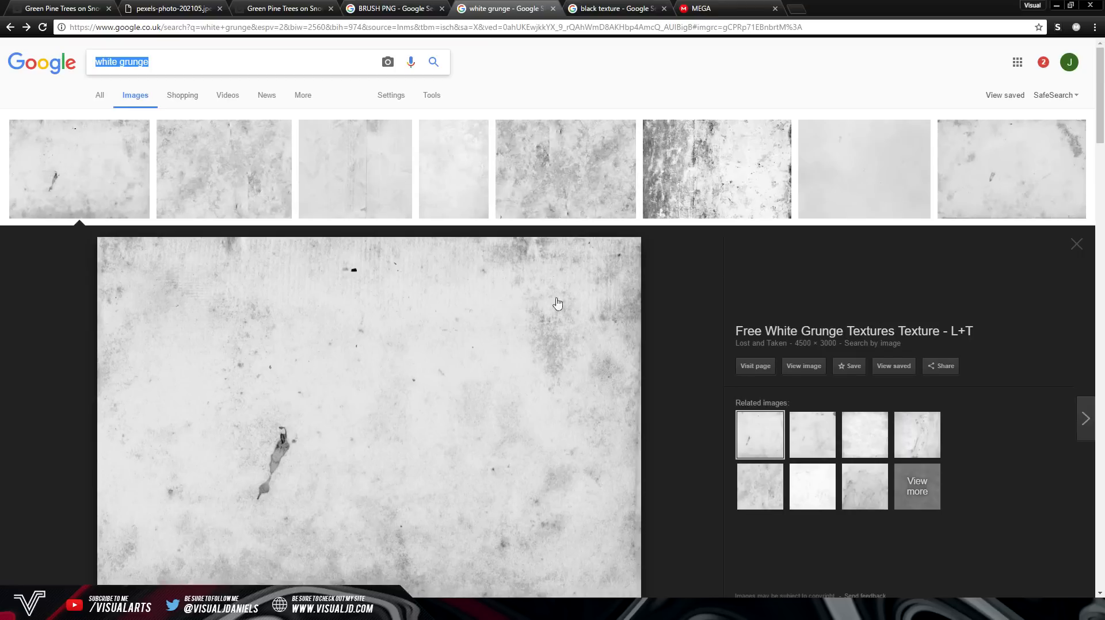
pyautogui.click(96, 202)
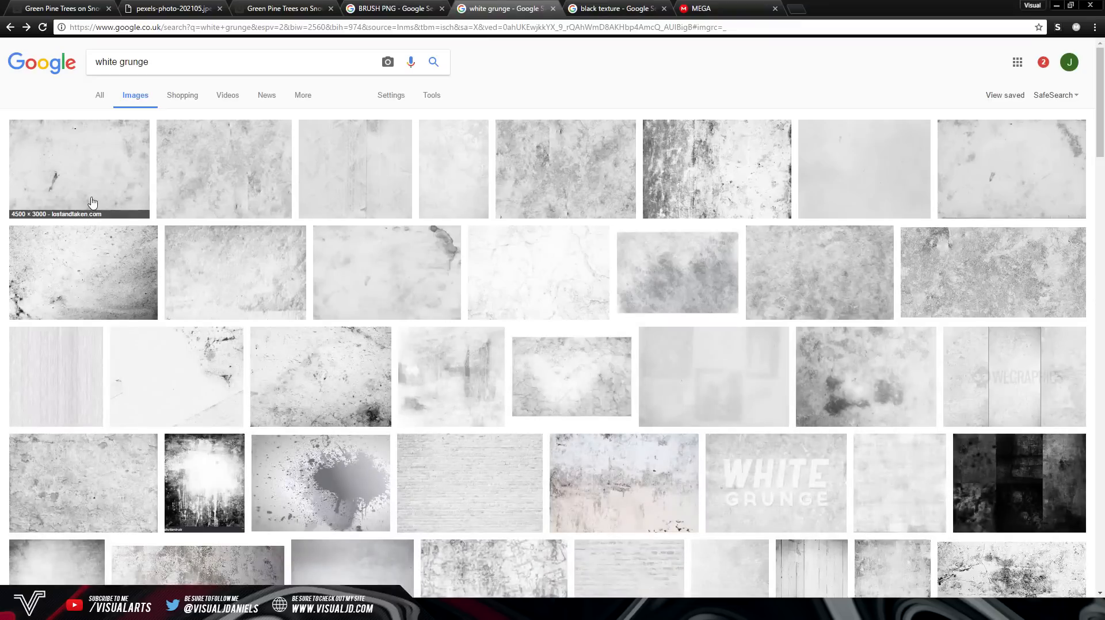
pyautogui.click(81, 169)
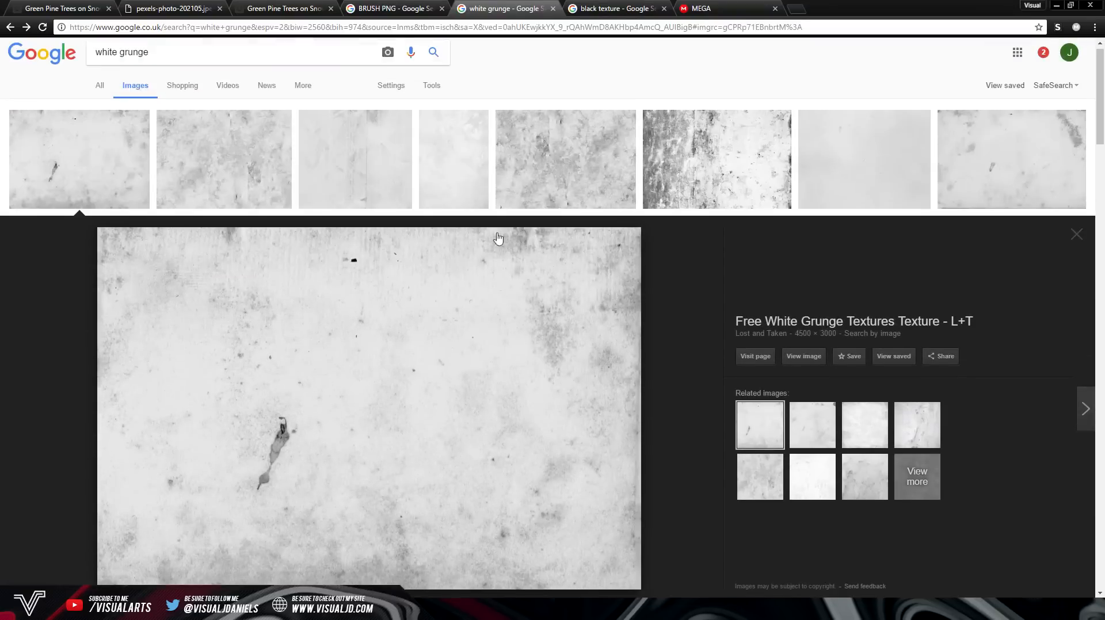
pyautogui.rightClick(449, 374)
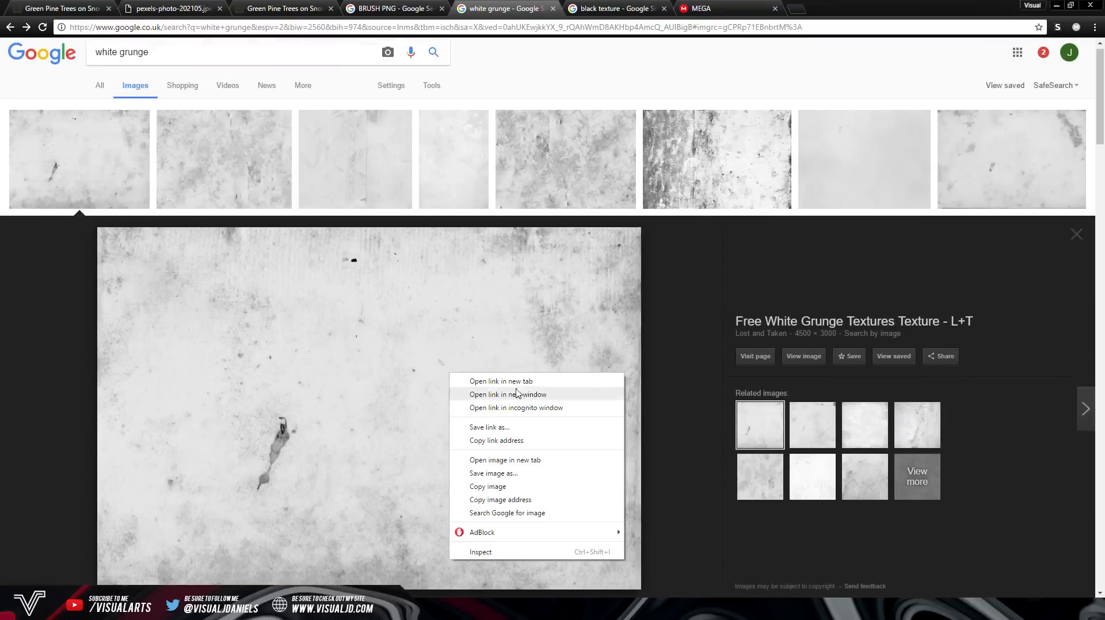
pyautogui.click(512, 488)
pyautogui.scroll(-3, 377, 384)
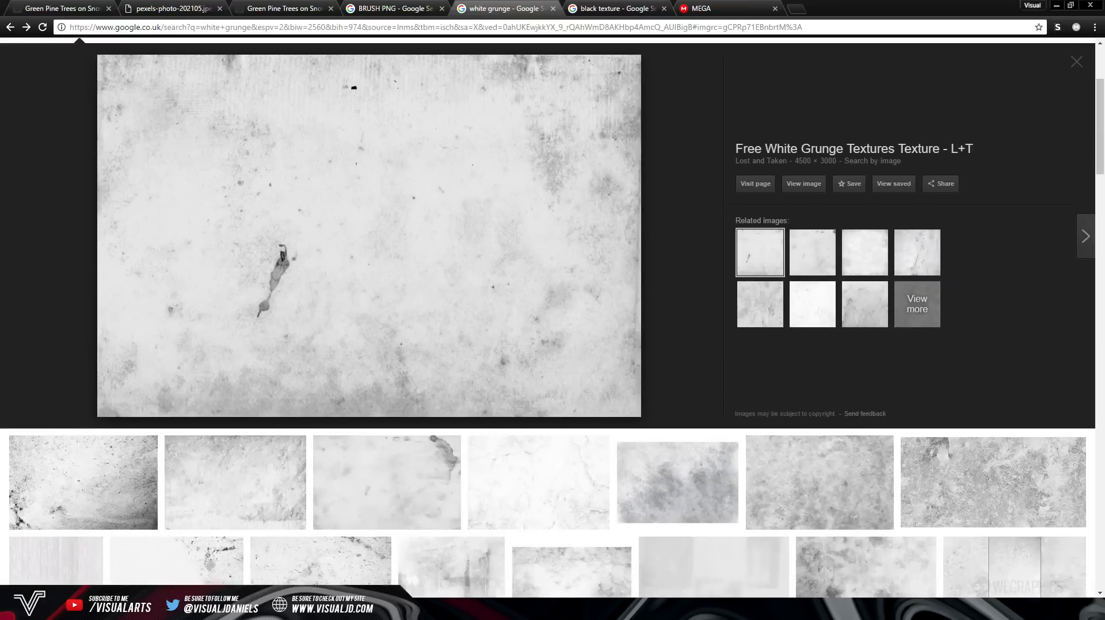
# Switch back to Photoshop, paste the grunge texture above the VISUAL text layer and move it to cover the banner
pyautogui.hotkey('alt', 'Tab')
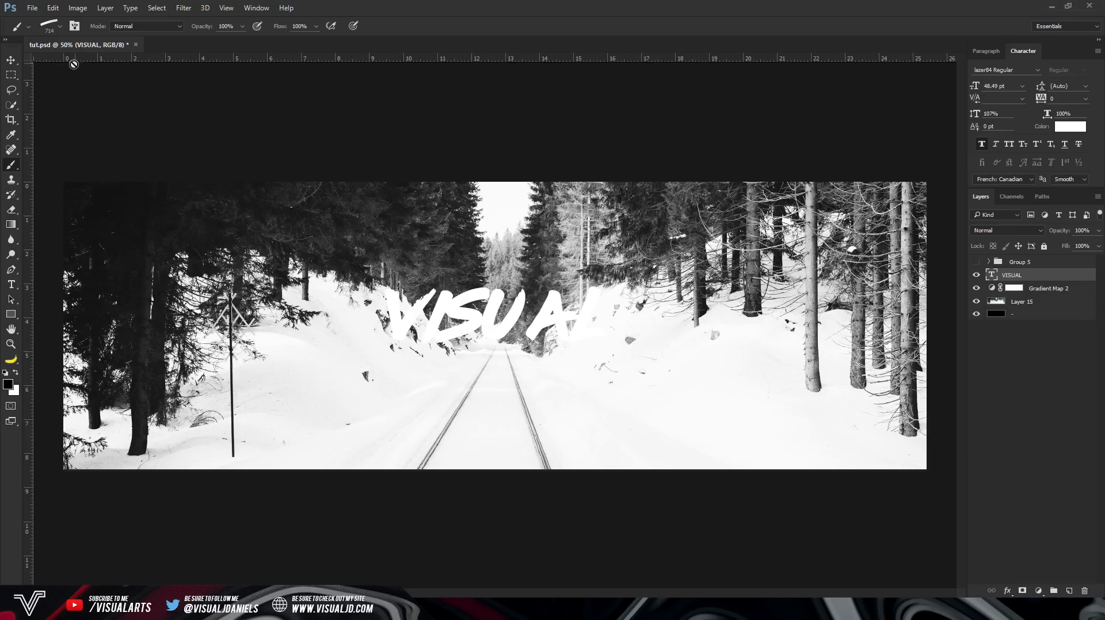
pyautogui.click(10, 59)
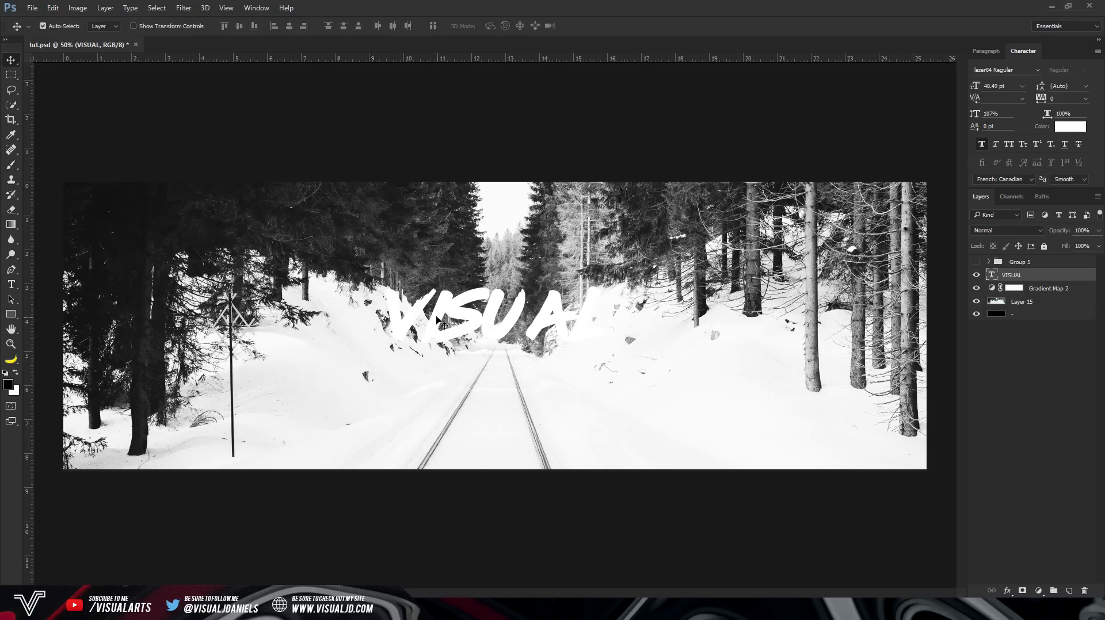
pyautogui.hotkey('ctrl', 'v')
pyautogui.moveTo(636, 333); pyautogui.dragTo(493, 219)
pyautogui.moveTo(702, 308); pyautogui.dragTo(528, 437)
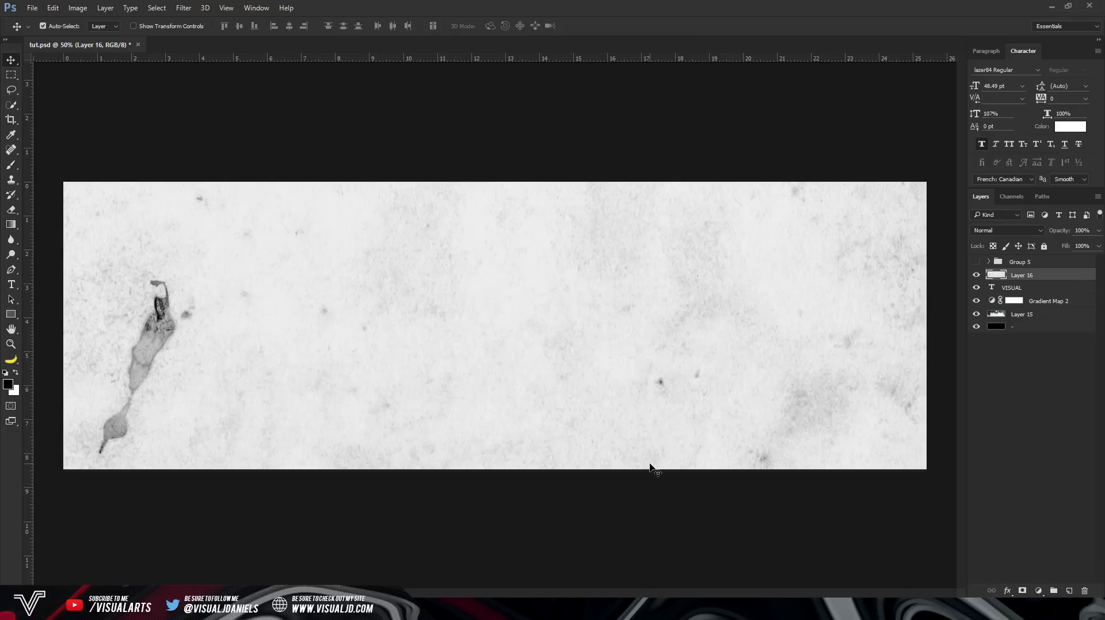
# Scale the grunge texture down to about 37% with Free Transform and place it over the VISUAL text
pyautogui.hotkey('ctrl', '-')
pyautogui.hotkey('ctrl', '-')
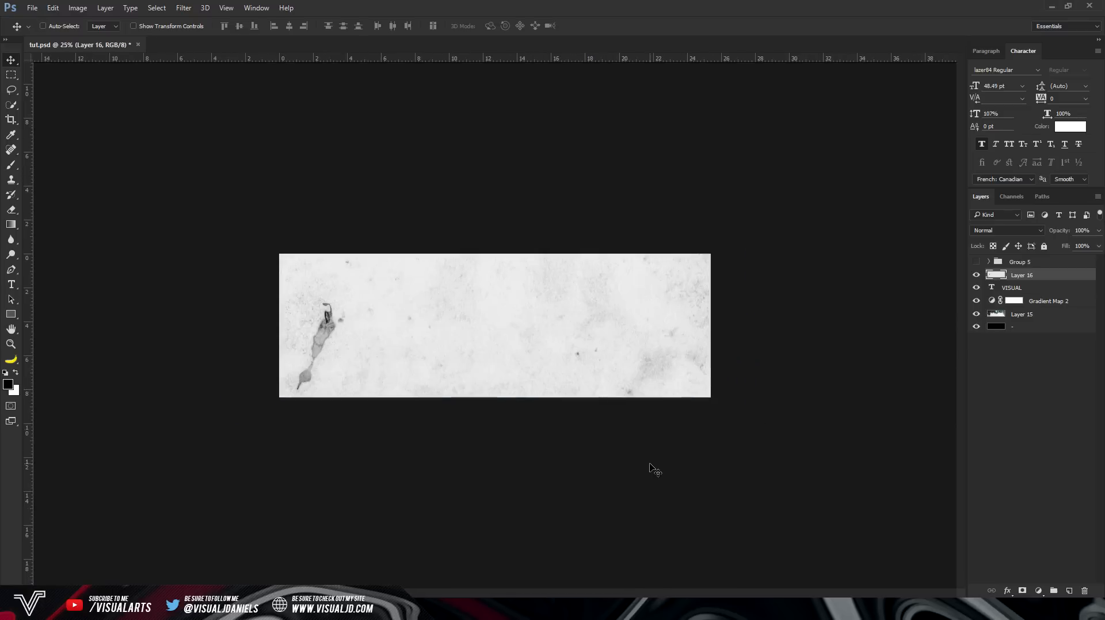
pyautogui.hotkey('ctrl', 't')
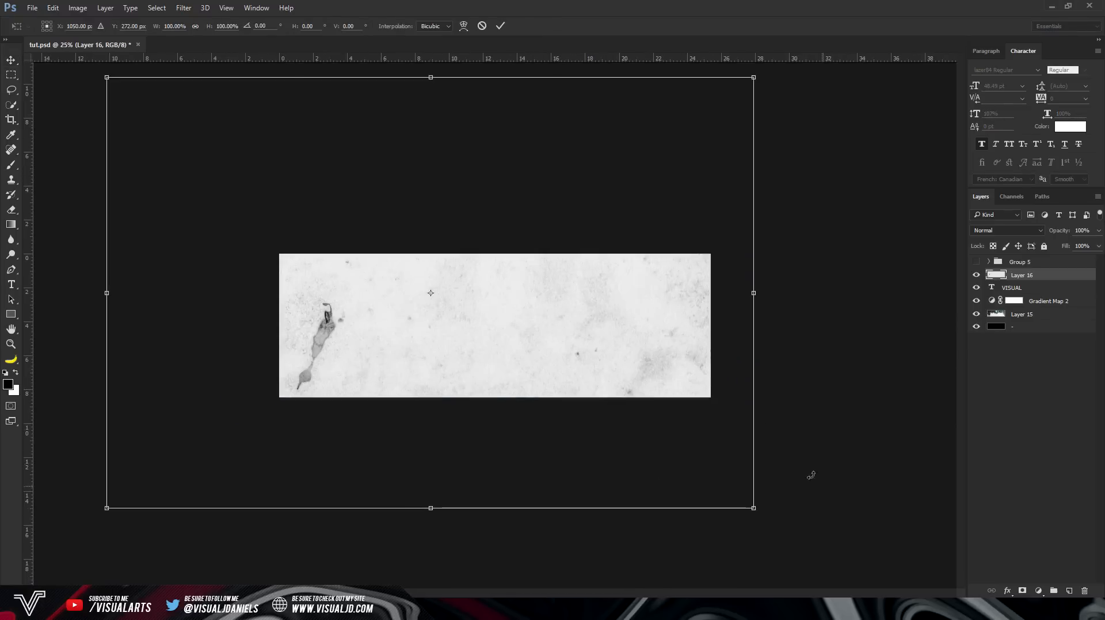
pyautogui.moveTo(108, 77); pyautogui.dragTo(446, 360)
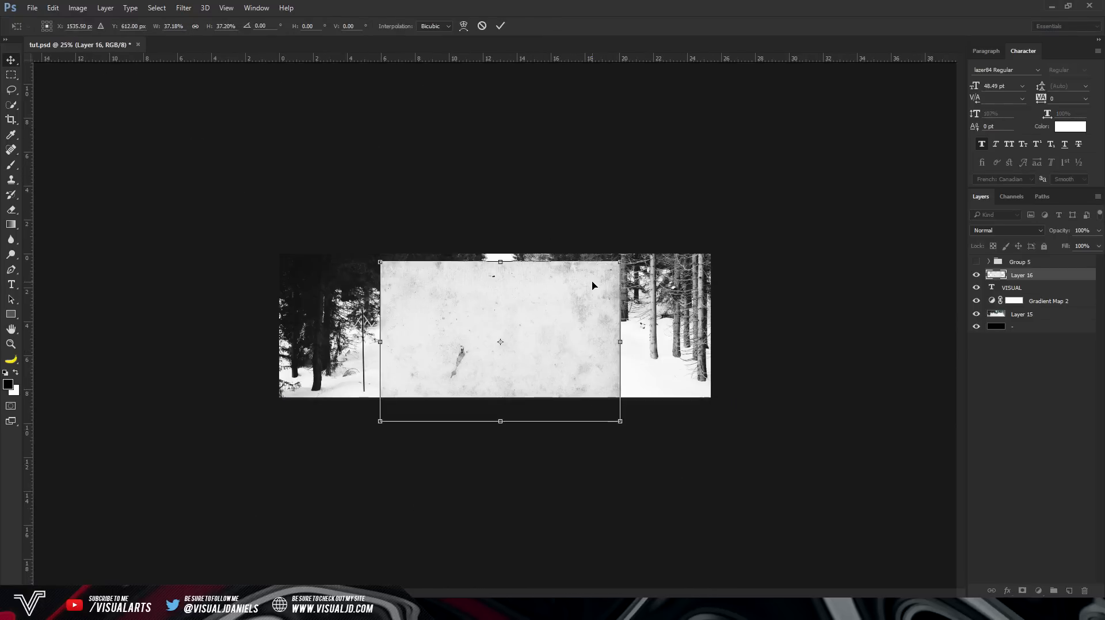
pyautogui.press('Return')
pyautogui.hotkey('ctrl', '+')
pyautogui.hotkey('ctrl', '+')
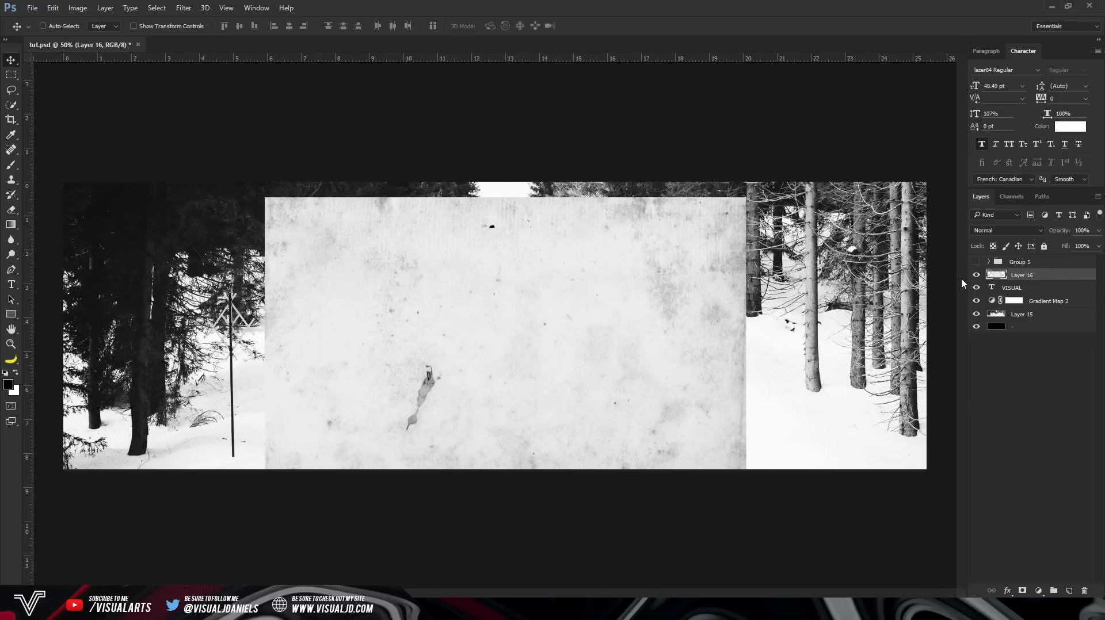
# Clip the grunge texture to the VISUAL text at 80% opacity and shift it within the letters
pyautogui.rightClick(1042, 275)
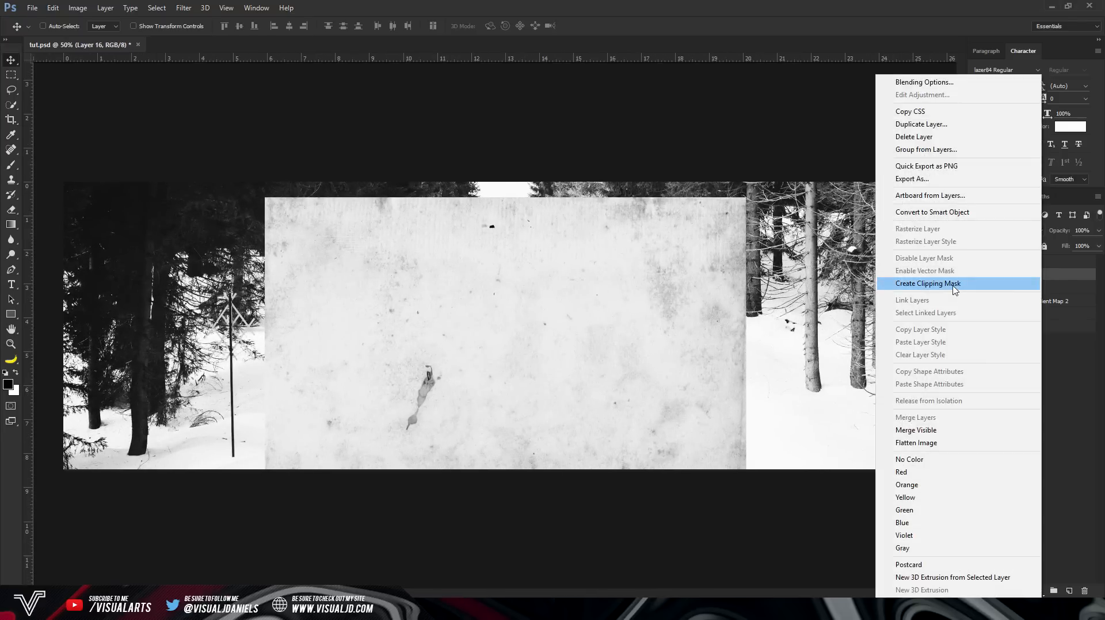
pyautogui.click(955, 289)
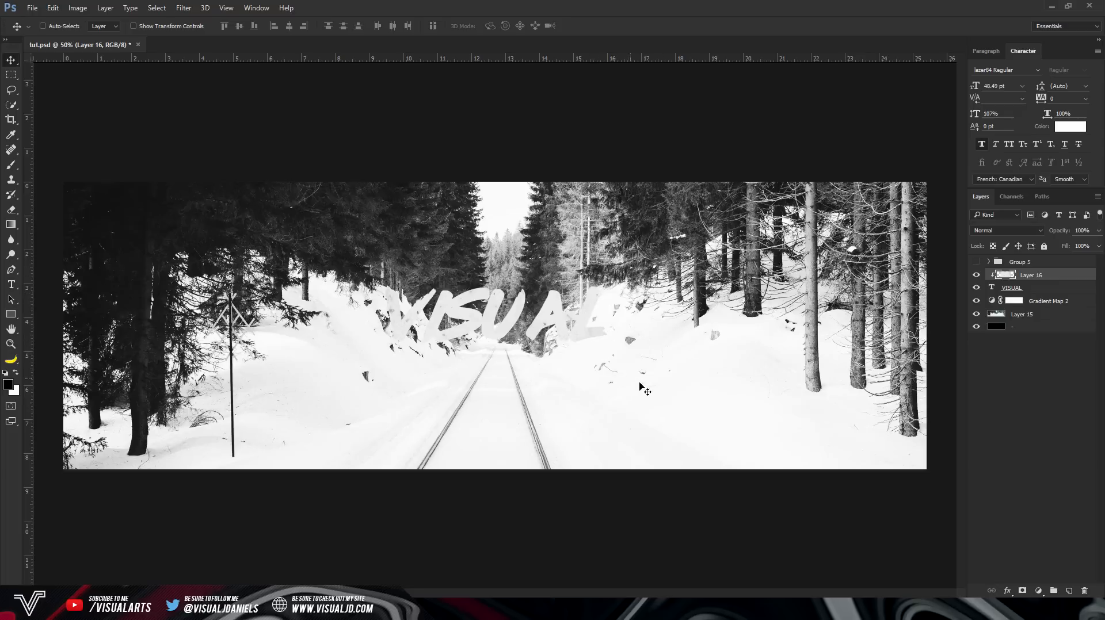
pyautogui.click(1057, 230)
pyautogui.write('80')
pyautogui.moveTo(477, 305); pyautogui.dragTo(469, 341)
# Add a drop shadow to the VISUAL text: Multiply, black, 100% opacity, 90° angle, 3 px distance, 0% spread and 16 px size
pyautogui.click(1039, 288)
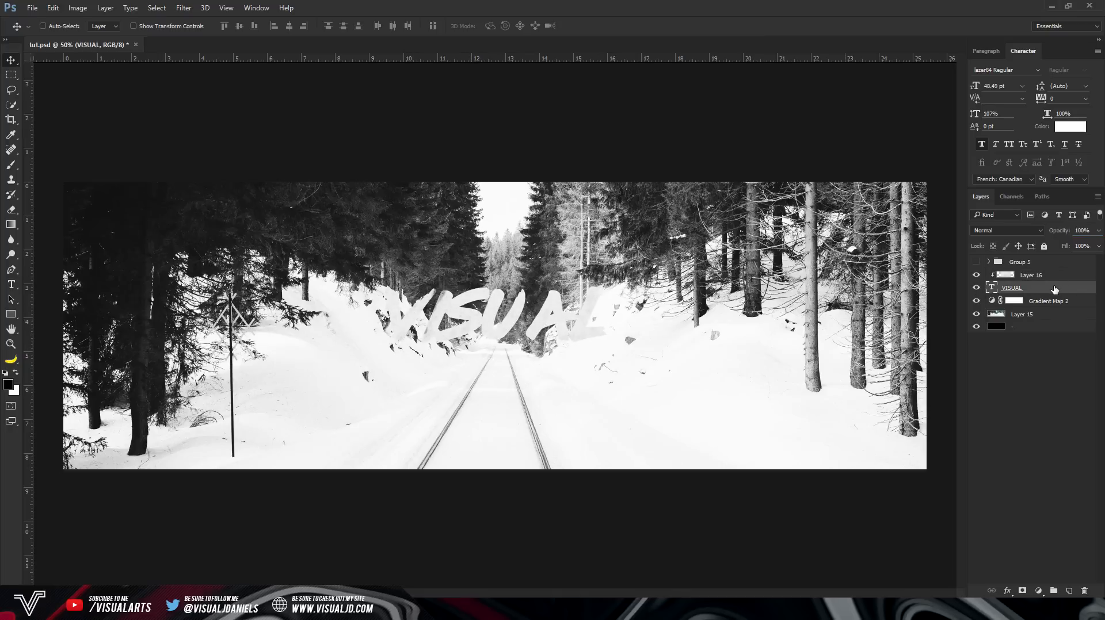
pyautogui.doubleClick(1055, 289)
pyautogui.click(493, 415)
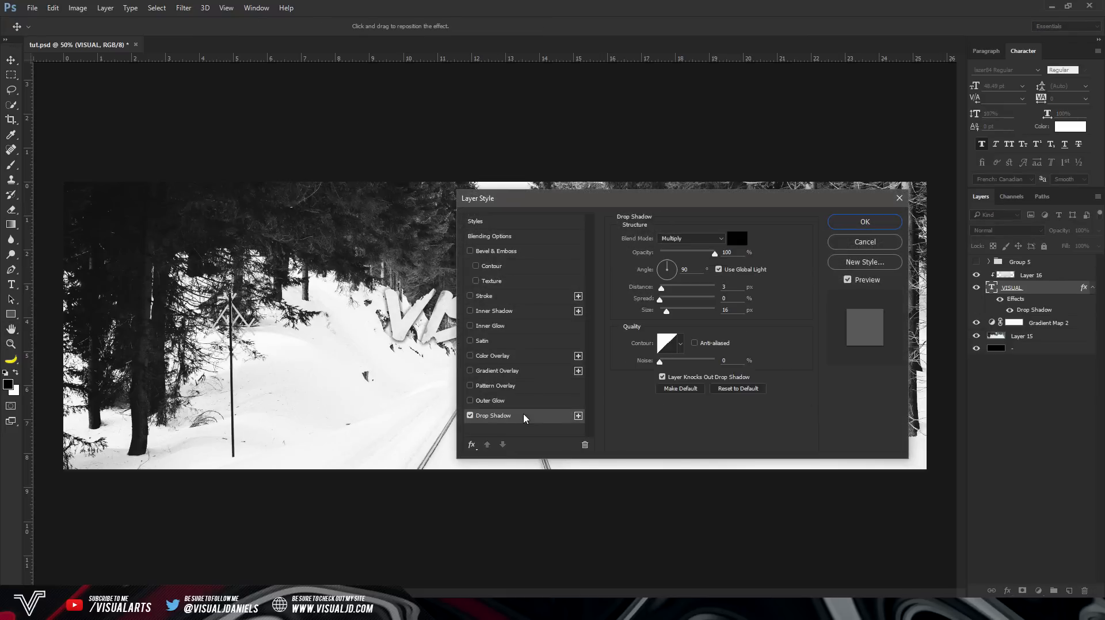
pyautogui.moveTo(514, 200); pyautogui.dragTo(662, 193)
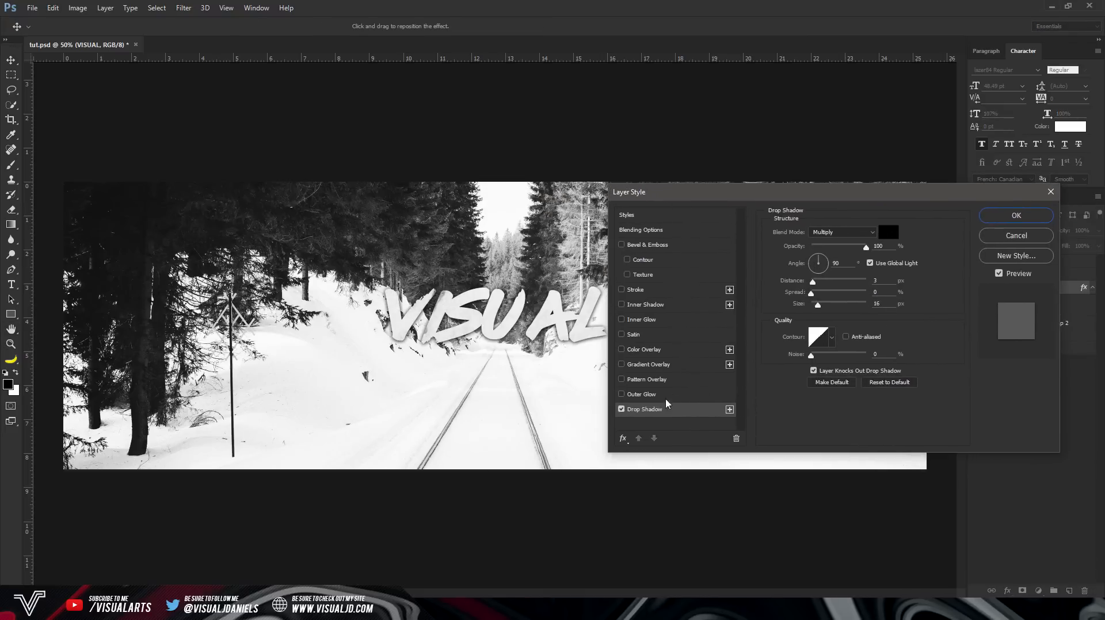
pyautogui.moveTo(816, 196); pyautogui.dragTo(769, 177)
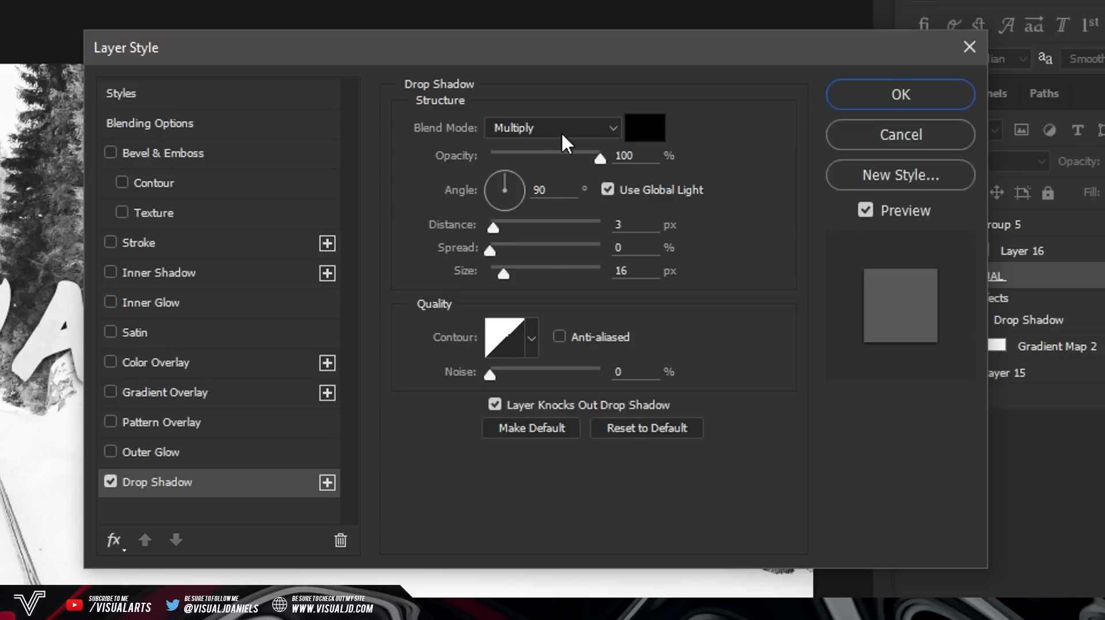
pyautogui.click(560, 130)
pyautogui.click(561, 129)
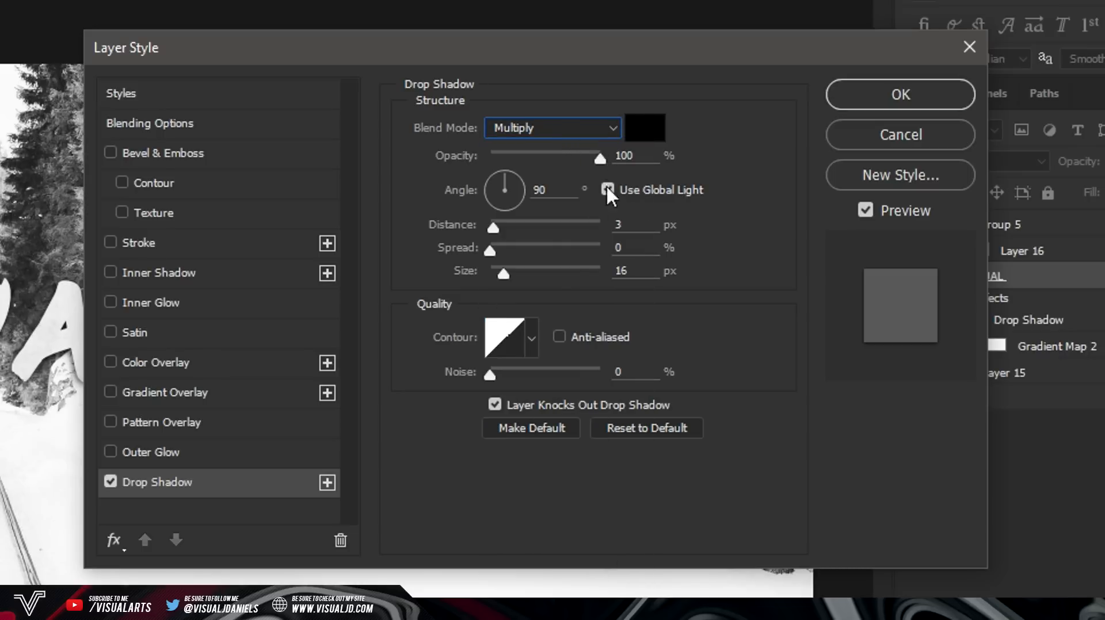
pyautogui.doubleClick(640, 248)
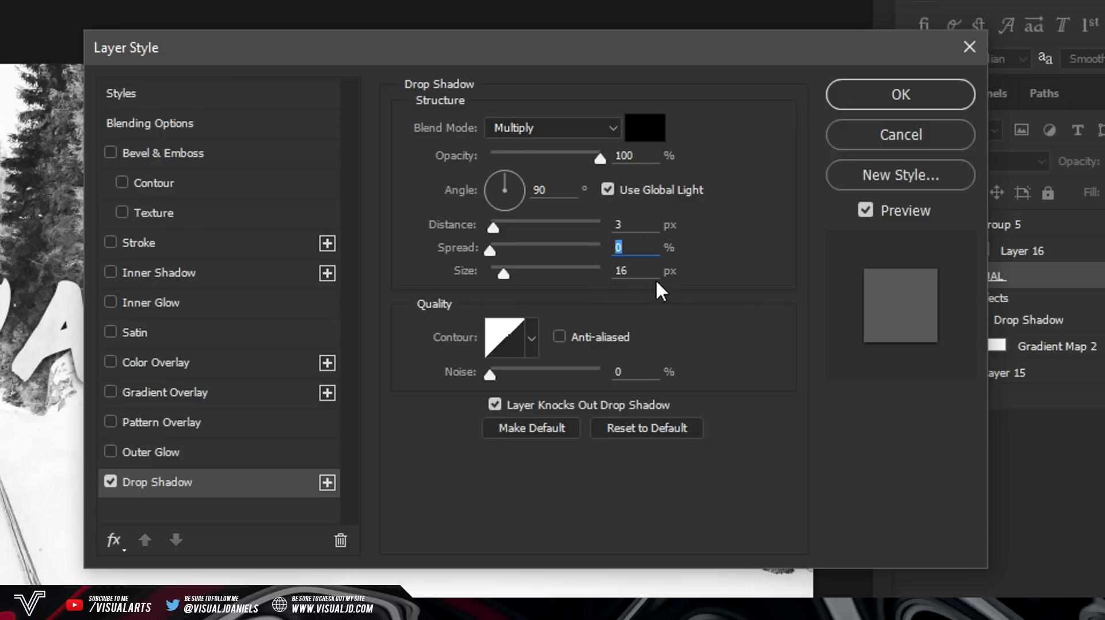
pyautogui.press('Tab')
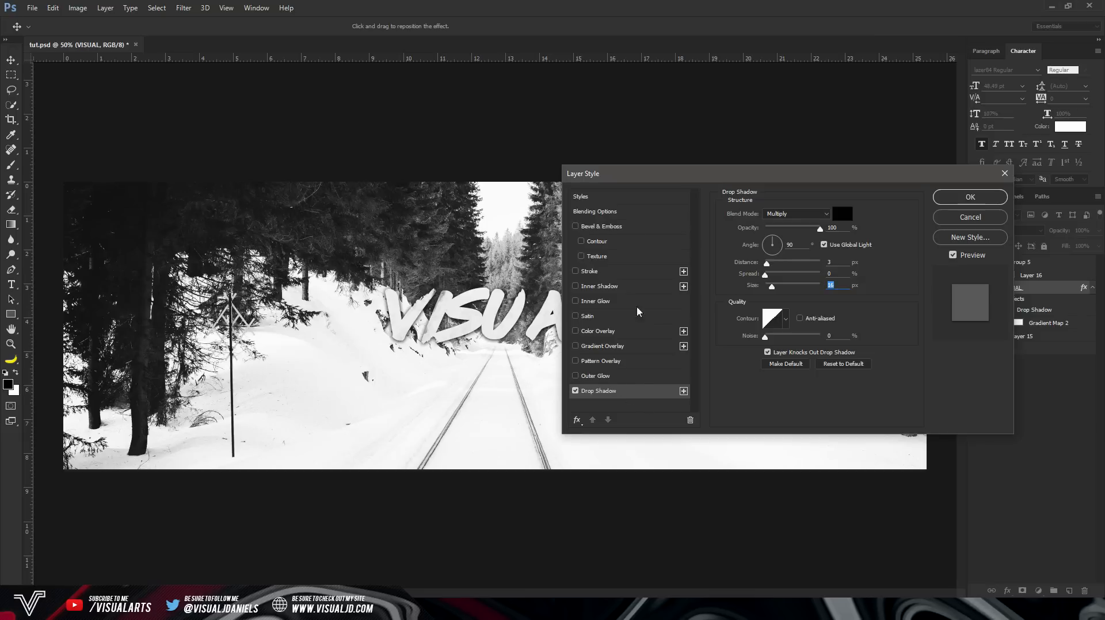
pyautogui.moveTo(624, 178); pyautogui.dragTo(546, 167)
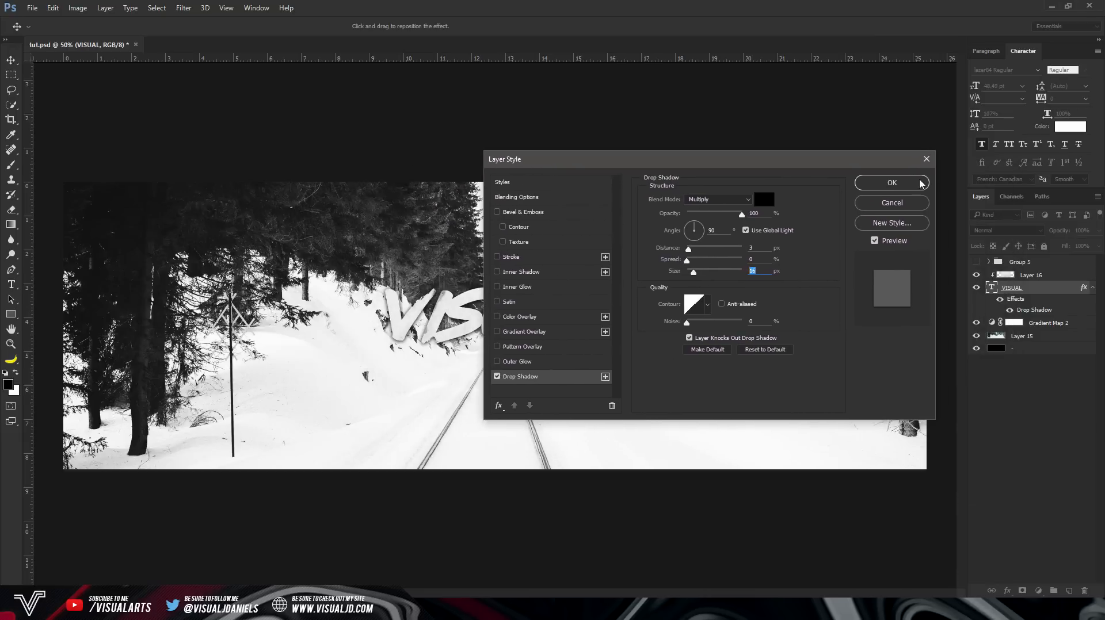
pyautogui.click(891, 182)
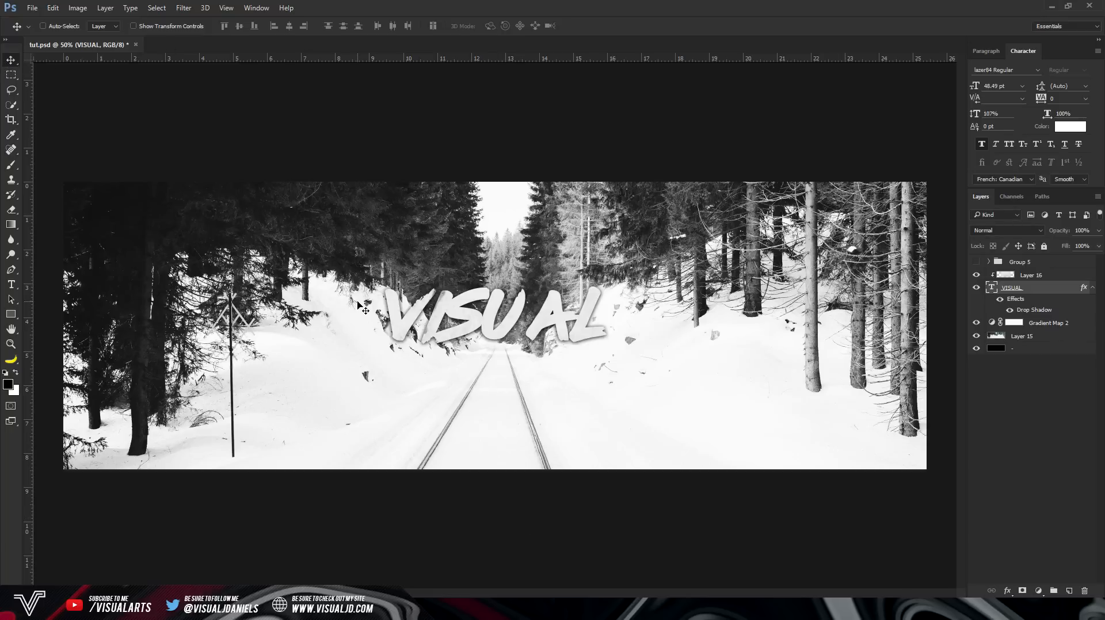
# On a new layer above the grunge texture, paint soft black strokes over both ends of VISUAL with a 338 px, 0% hardness brush
pyautogui.click(1036, 276)
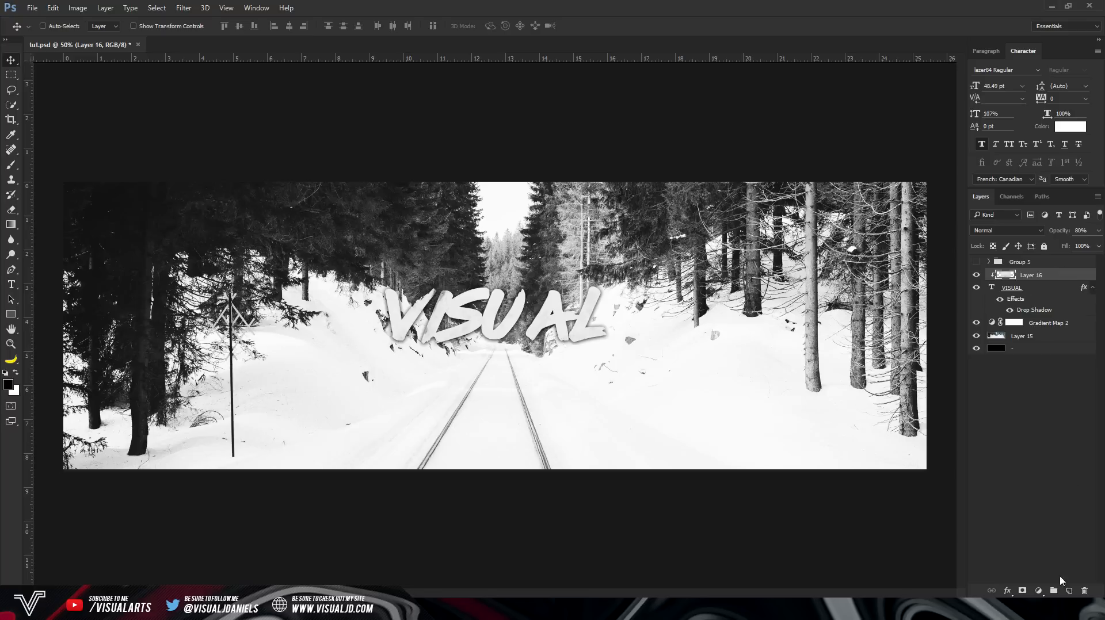
pyautogui.click(1069, 593)
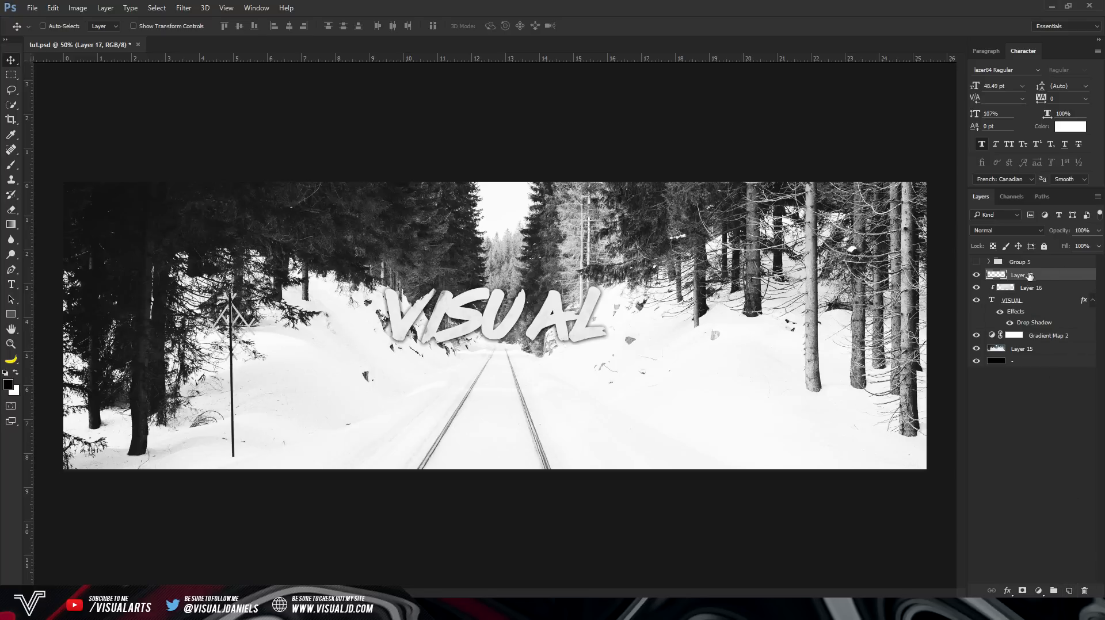
pyautogui.press('b')
pyautogui.rightClick(159, 171)
pyautogui.click(115, 75)
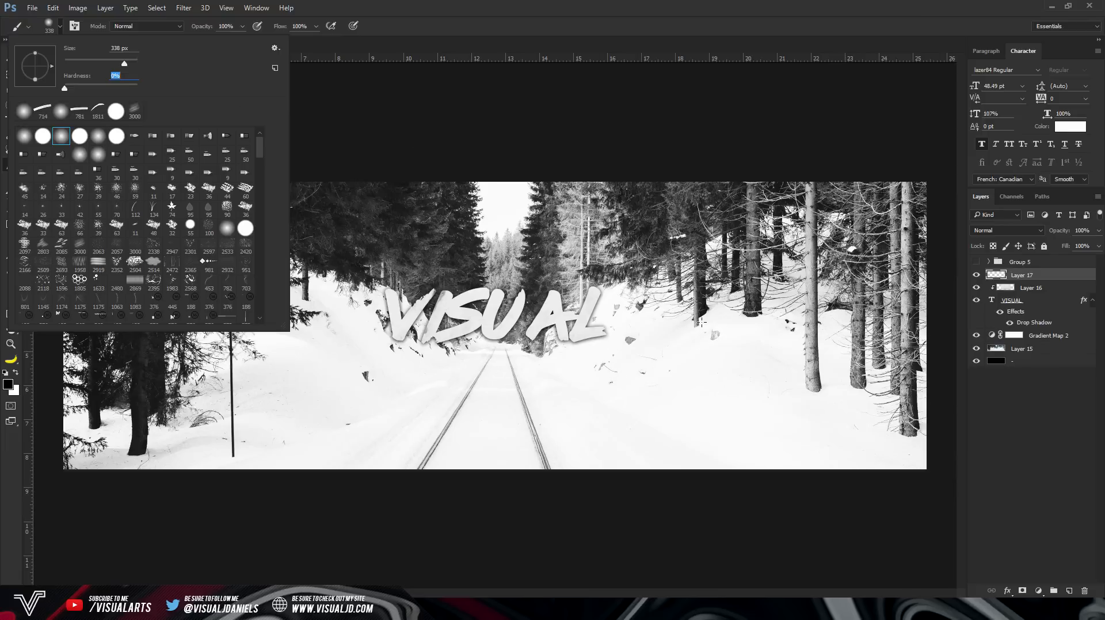
pyautogui.press('Return')
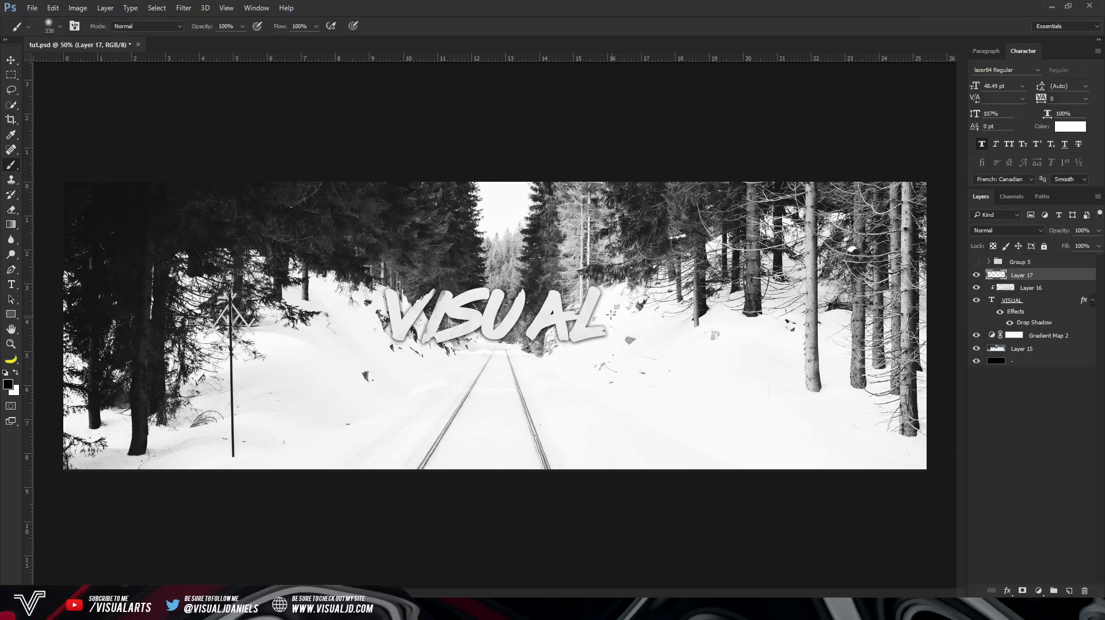
pyautogui.moveTo(595, 284); pyautogui.dragTo(599, 346)
pyautogui.moveTo(387, 285); pyautogui.dragTo(385, 364)
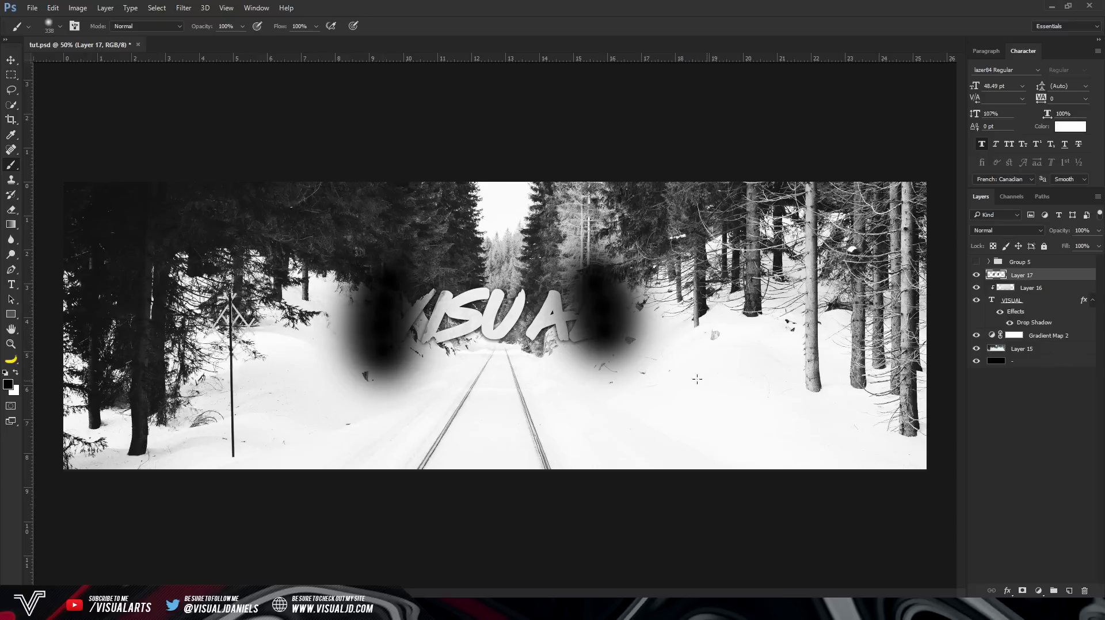
pyautogui.moveTo(601, 349); pyautogui.dragTo(607, 354)
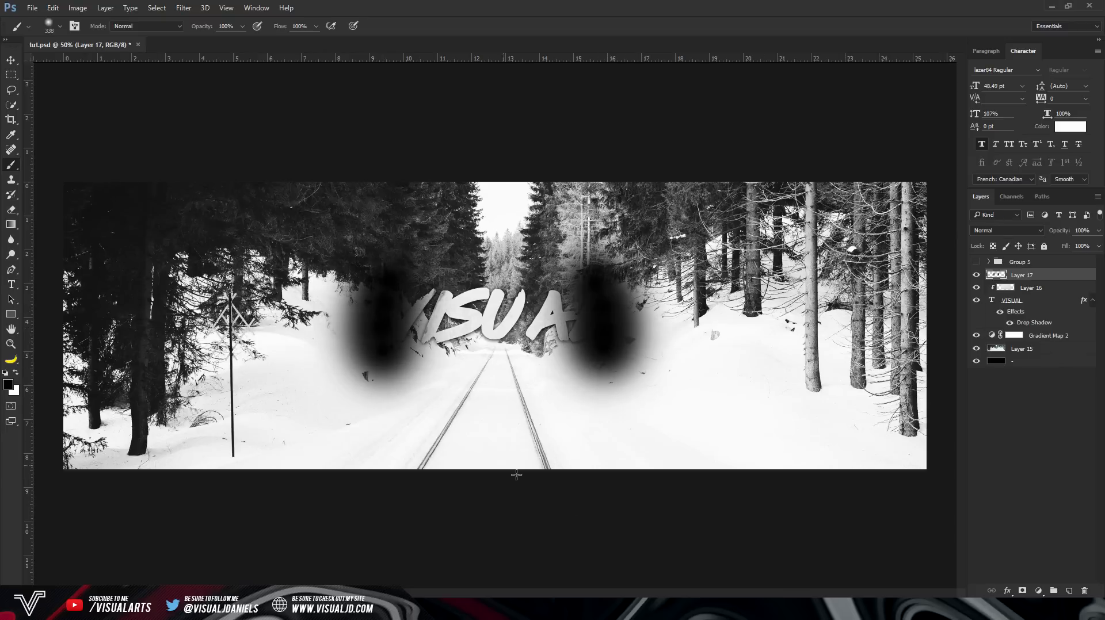
# Clip the black brush-stroke layer to the VISUAL text, lower its opacity to 18% and compare the text with and without it
pyautogui.rightClick(1040, 282)
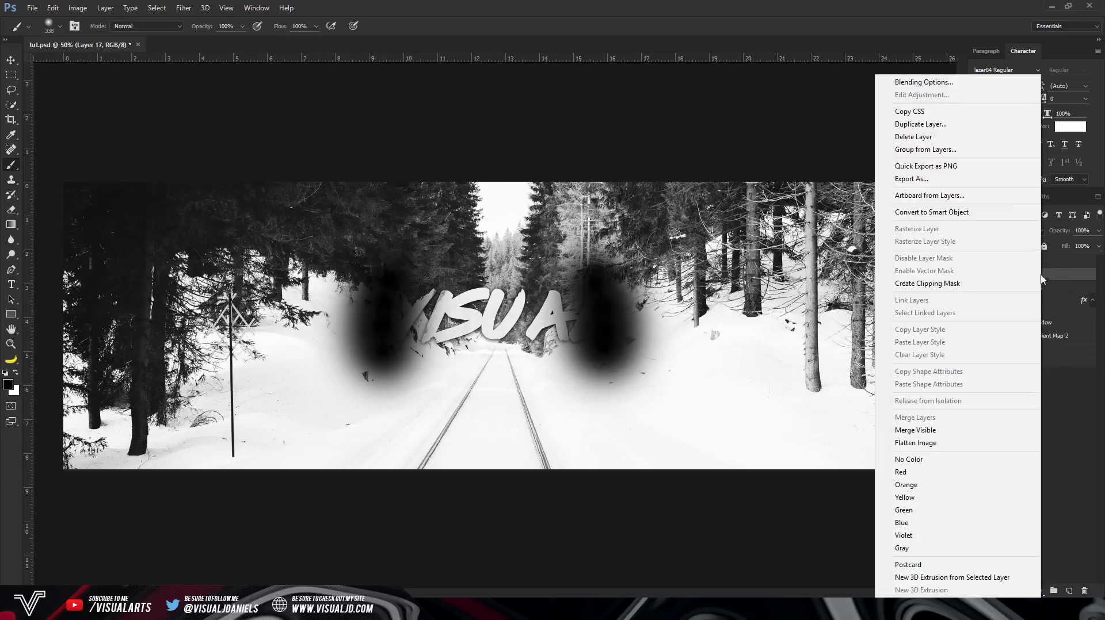
pyautogui.click(982, 284)
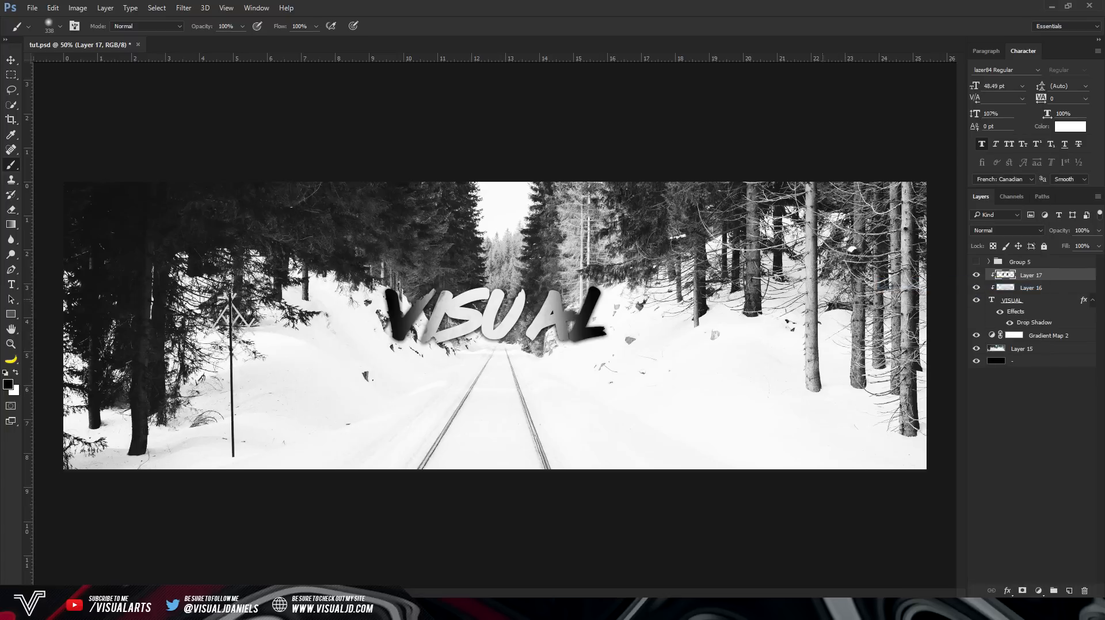
pyautogui.click(1098, 230)
pyautogui.click(1053, 245)
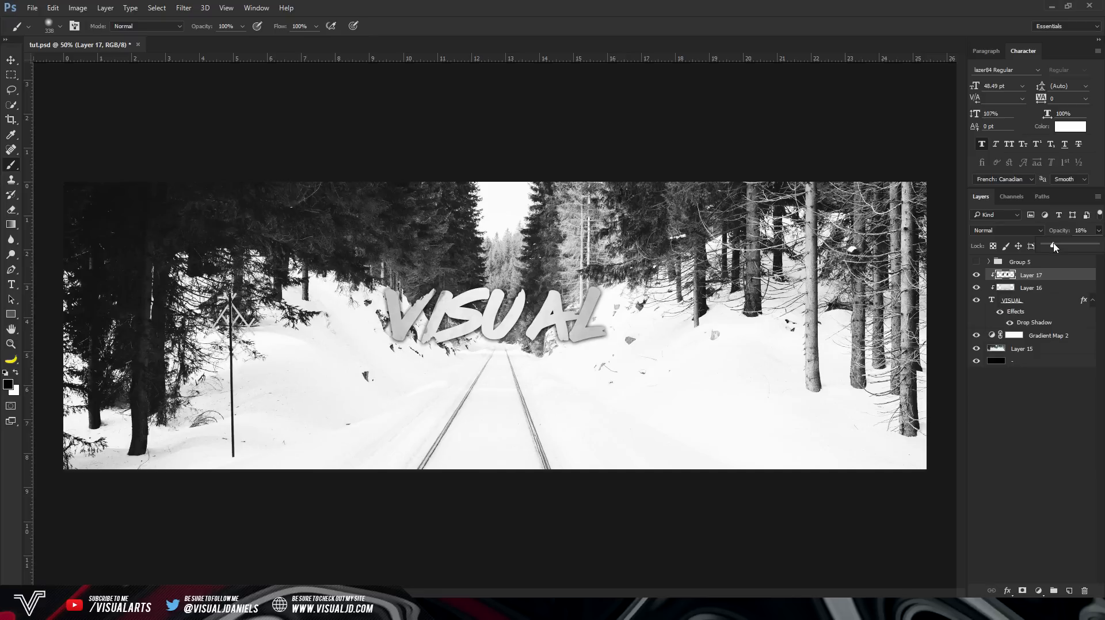
pyautogui.press('v')
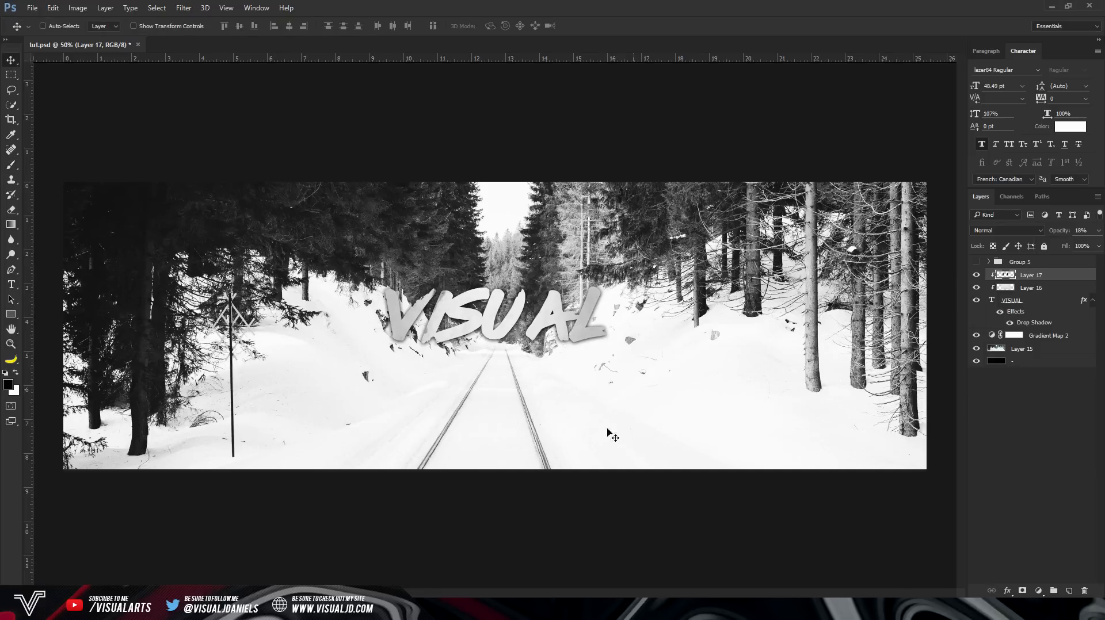
pyautogui.click(975, 279)
pyautogui.click(975, 278)
# Add a new layer directly above Gradient Map 2 and load the Ferox Brushes.abr brush set for the Brush tool
pyautogui.click(1039, 334)
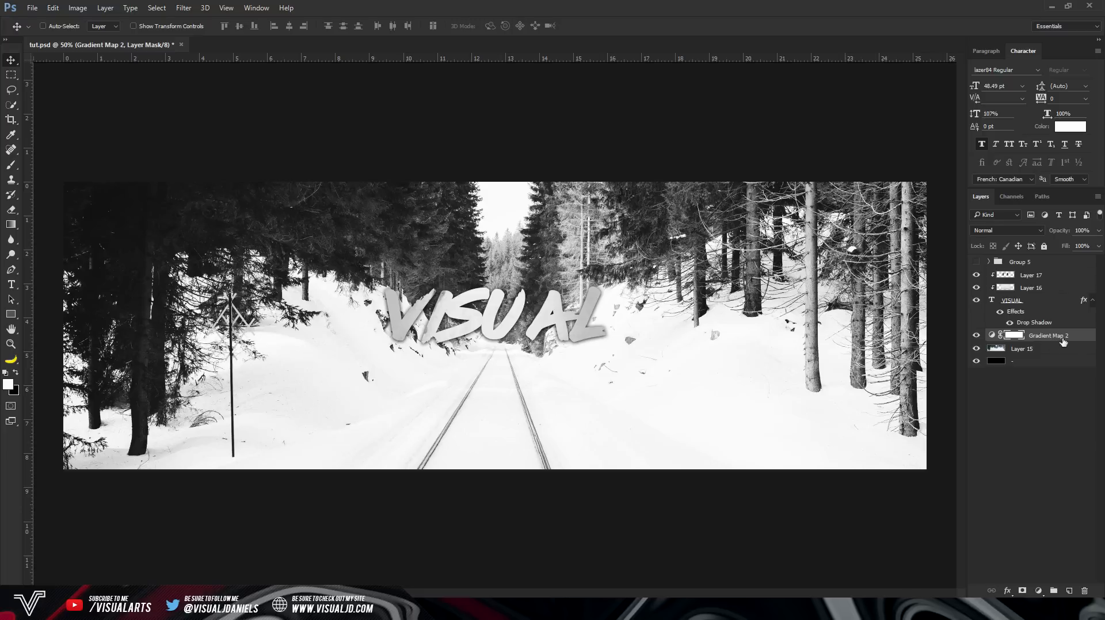
pyautogui.click(1069, 590)
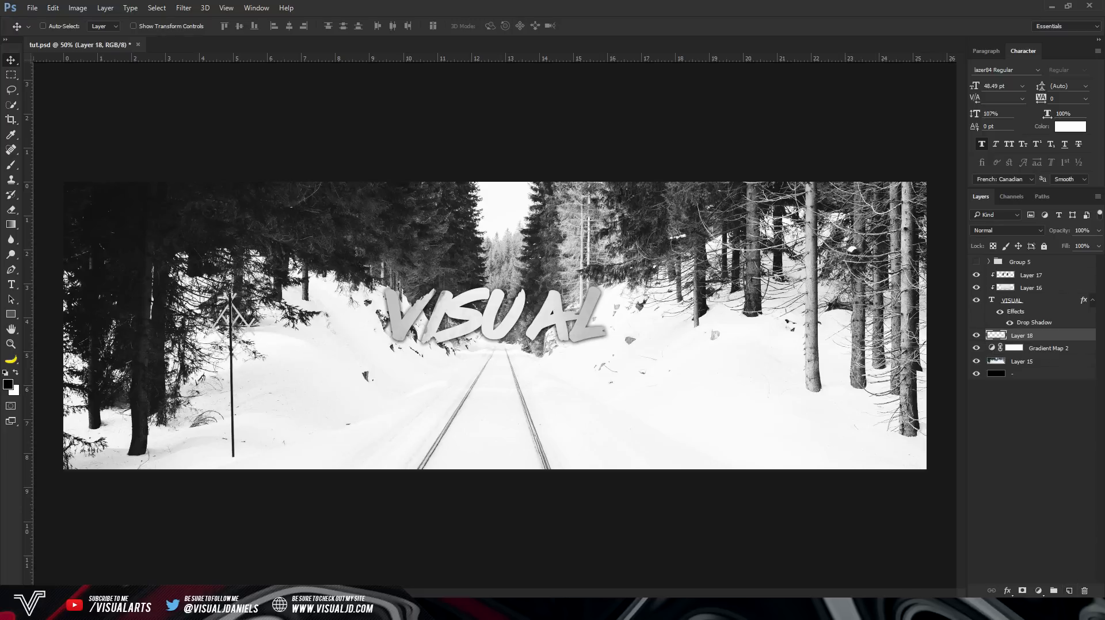
pyautogui.click(13, 167)
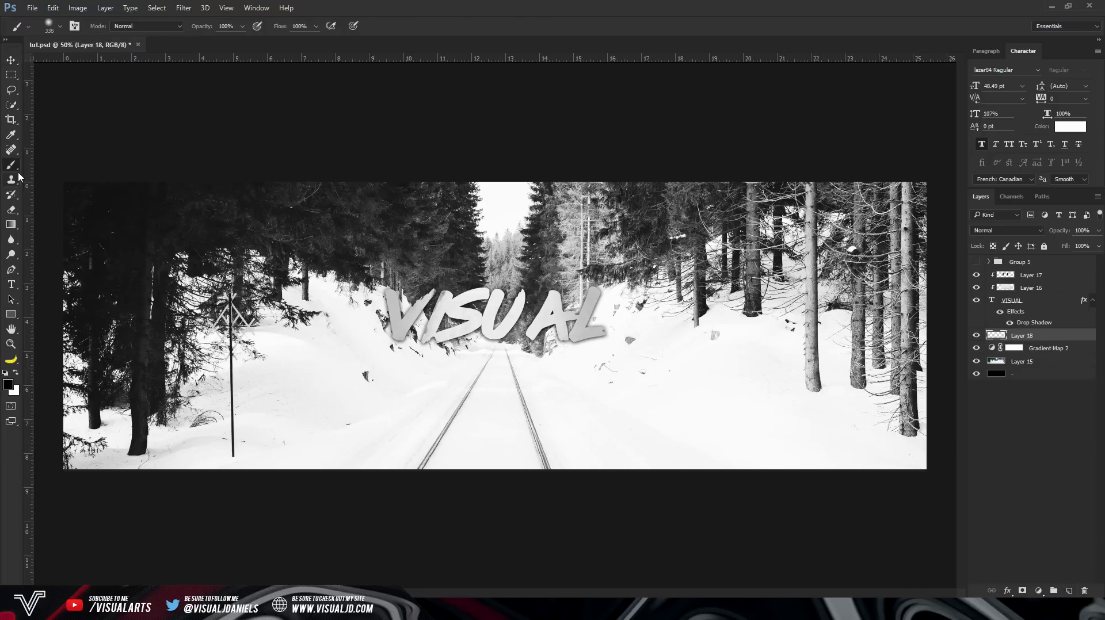
pyautogui.click(59, 26)
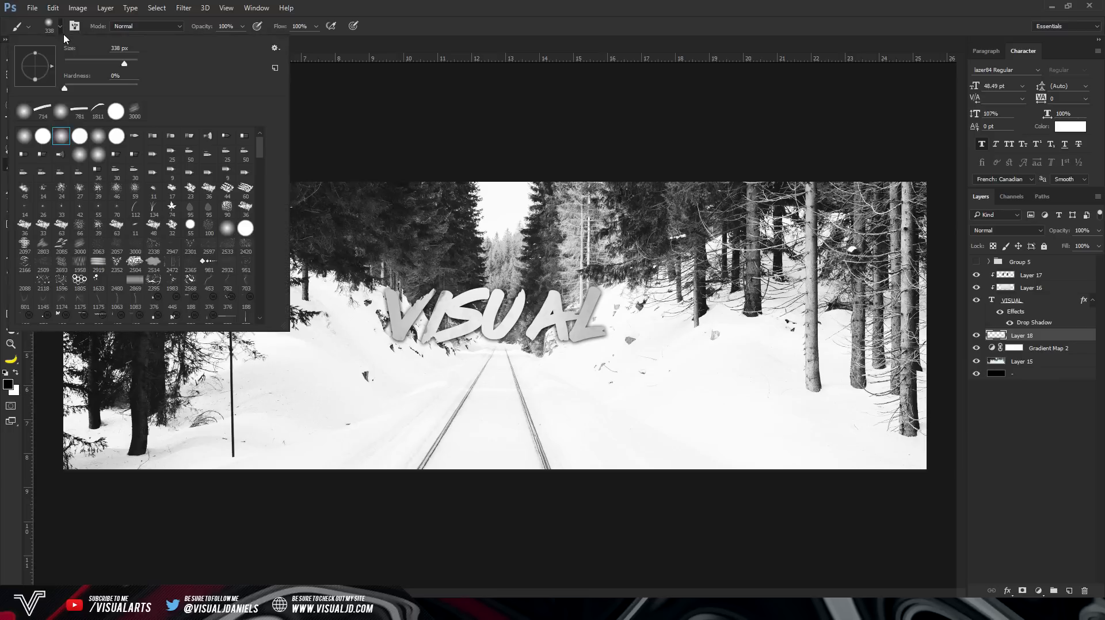
pyautogui.click(276, 49)
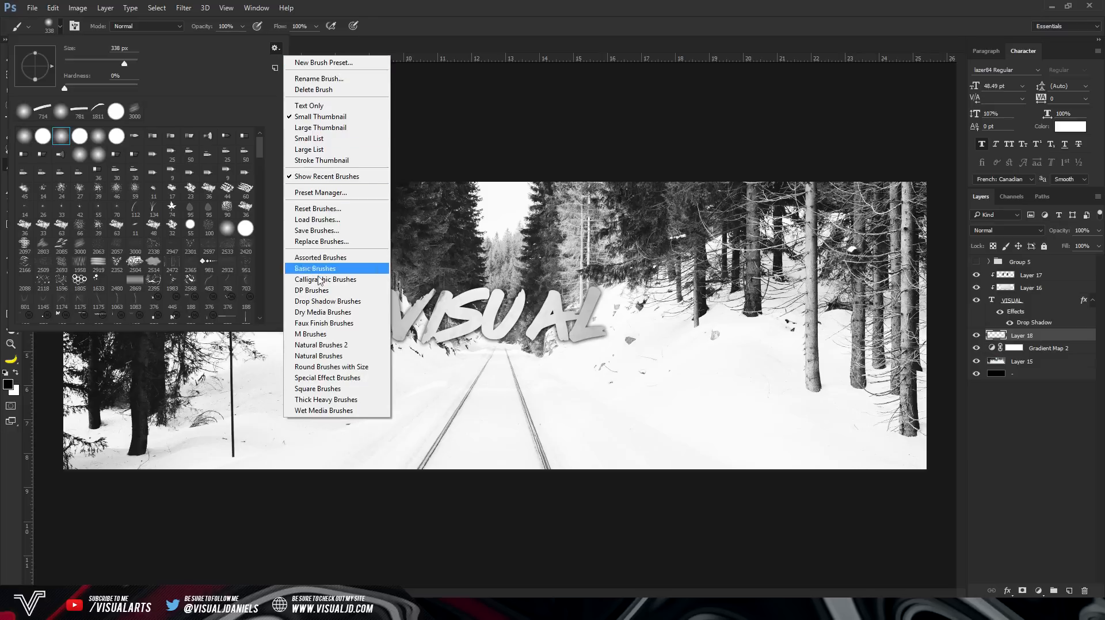
pyautogui.click(319, 219)
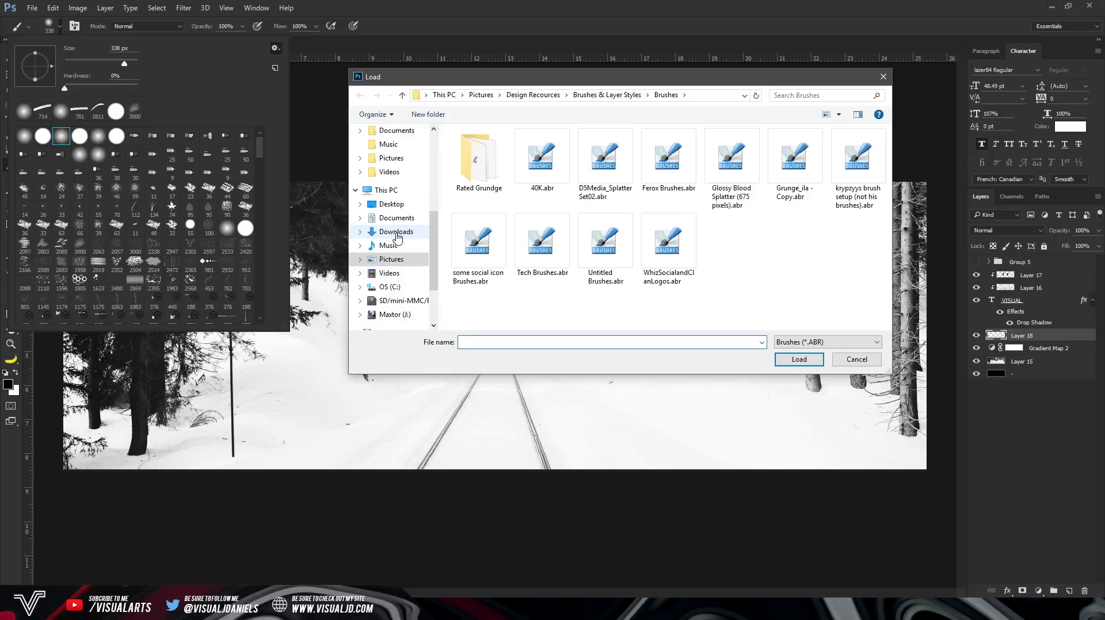
pyautogui.click(669, 178)
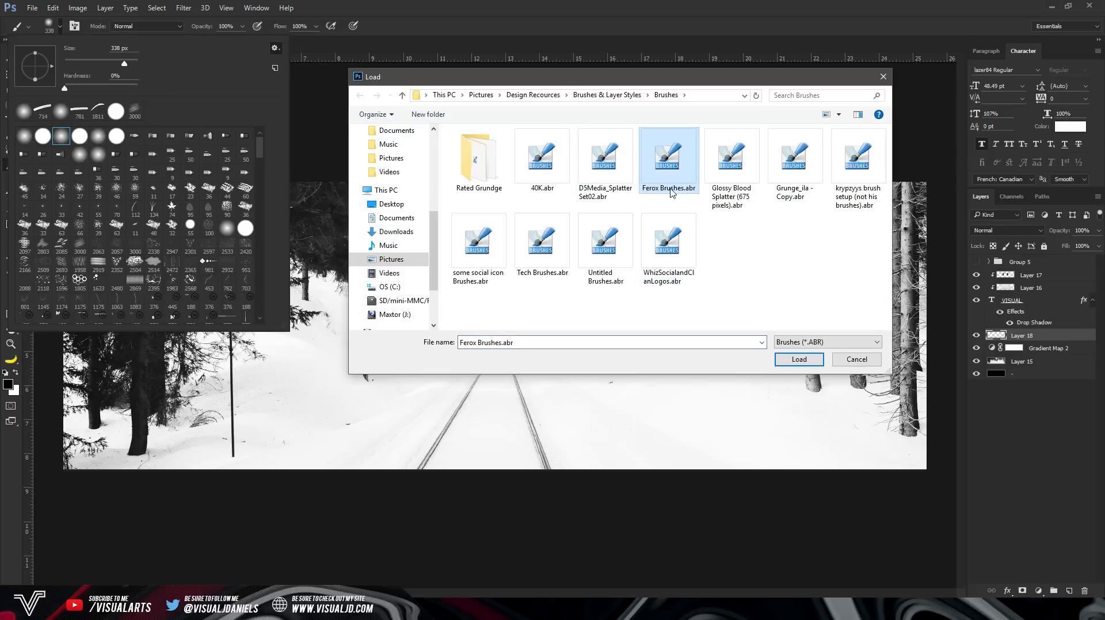
pyautogui.click(799, 359)
# Choose the 714 px paint-stroke brush tip from the brush presets and set the foreground color to black, 000000
pyautogui.moveTo(267, 212)
pyautogui.mouseDown()
pyautogui.moveTo(271, 299)
pyautogui.moveTo(278, 243)
pyautogui.mouseUp()
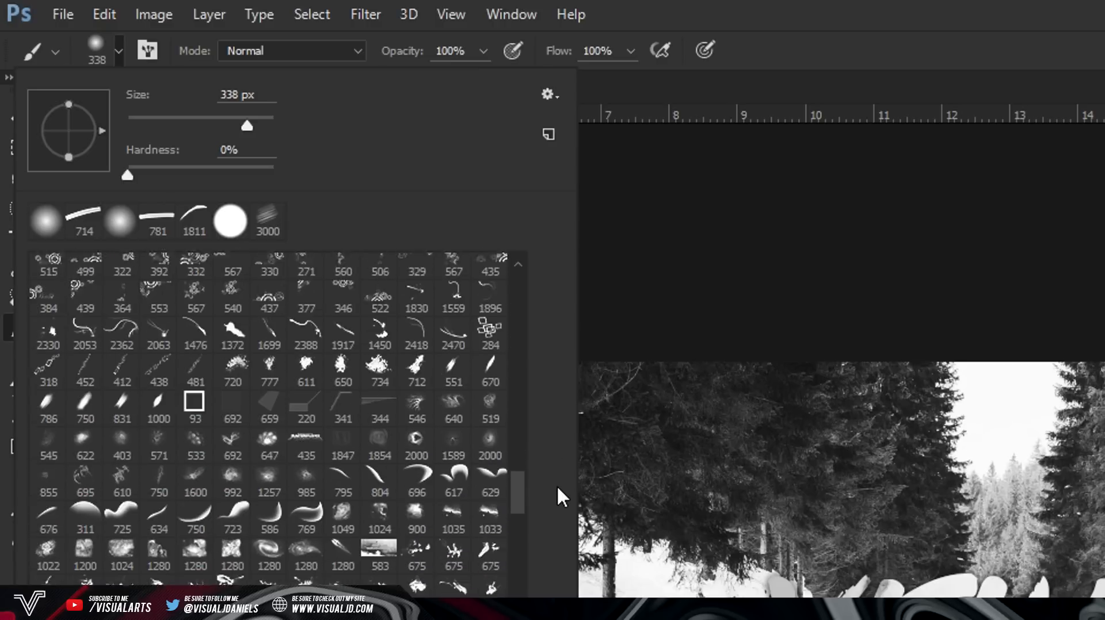
pyautogui.moveTo(557, 484); pyautogui.dragTo(563, 554)
pyautogui.scroll(-3, 563, 563)
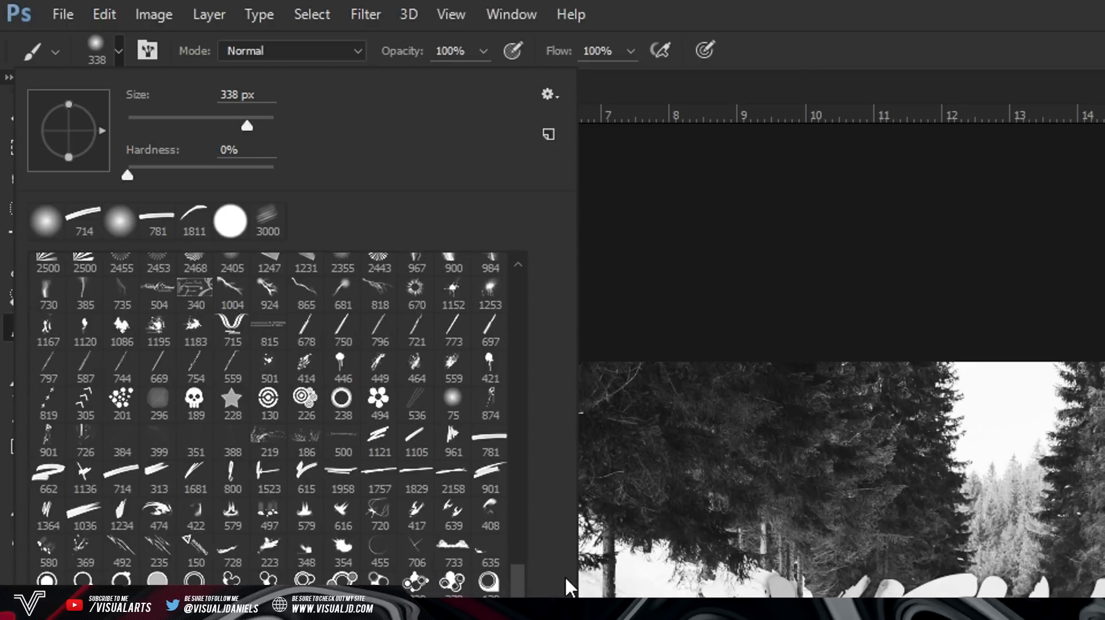
pyautogui.click(124, 475)
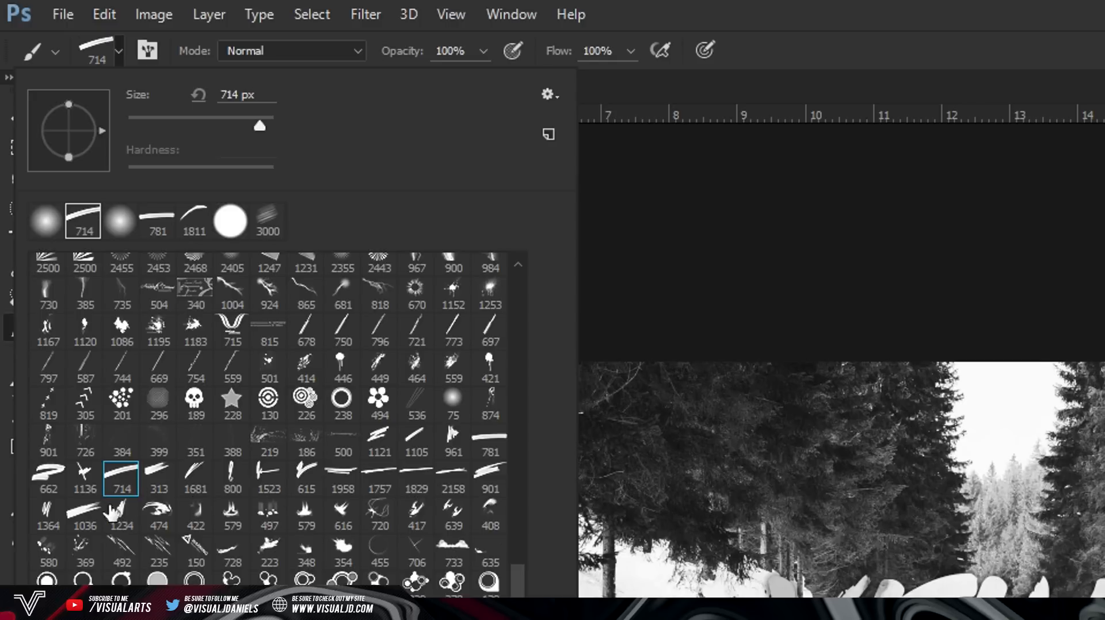
pyautogui.click(72, 523)
pyautogui.click(120, 477)
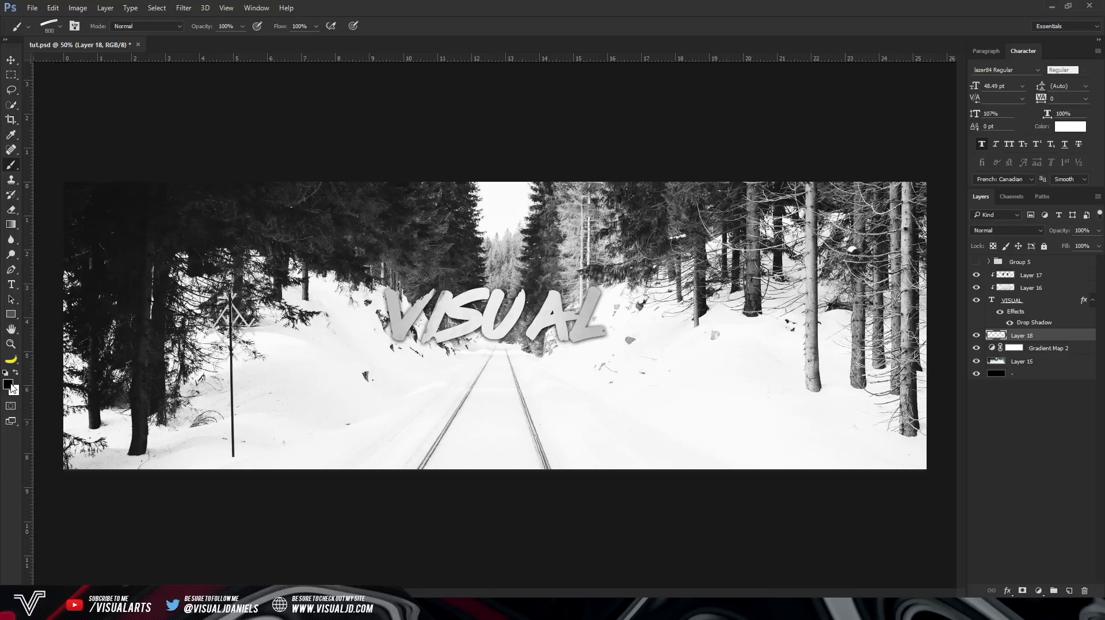
pyautogui.click(6, 385)
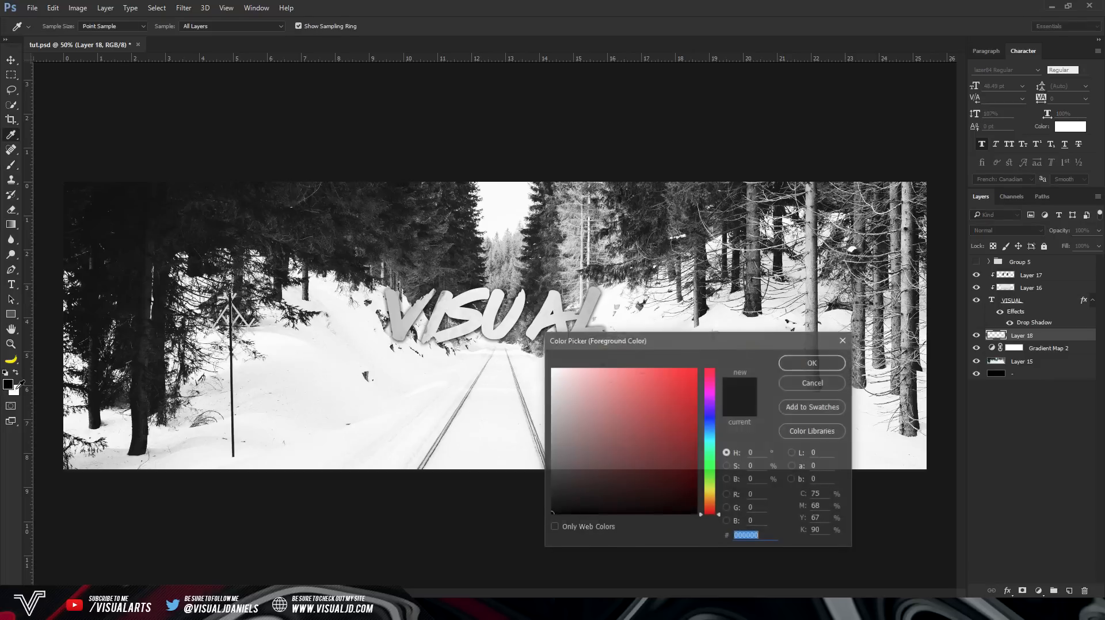
pyautogui.click(823, 364)
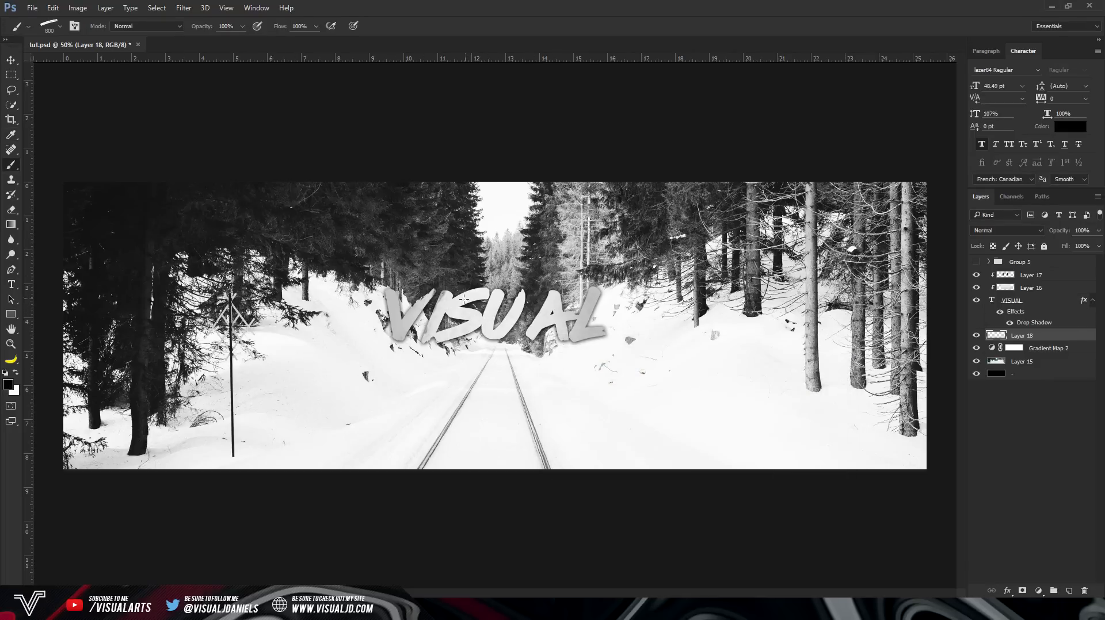
# Stamp four overlapping slanted black paint strokes behind the VISUAL text on the new layer
pyautogui.click(500, 303)
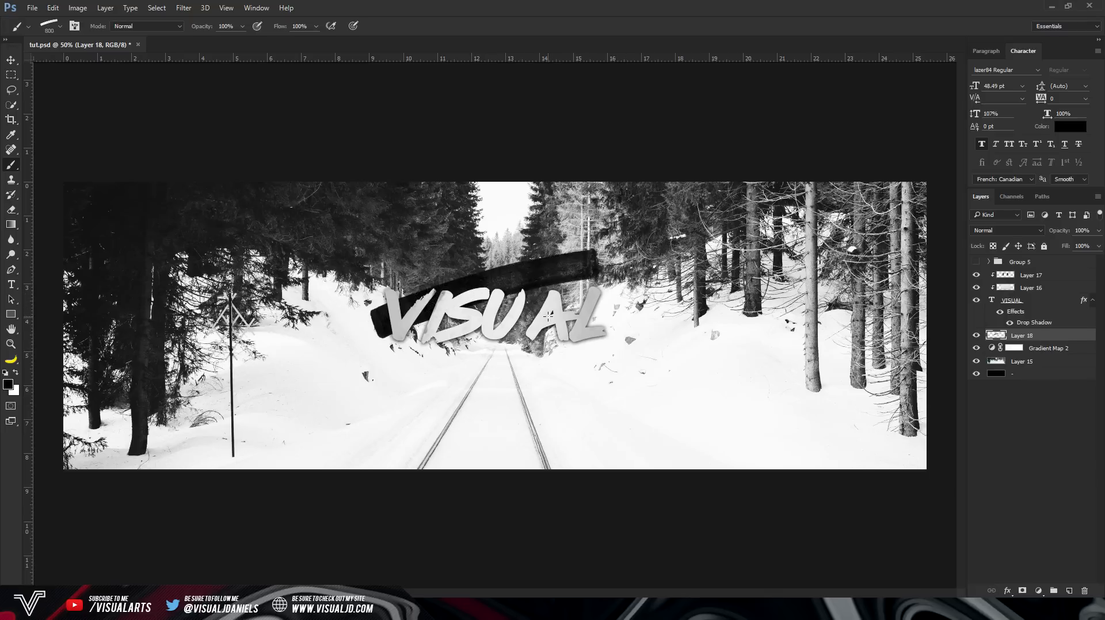
pyautogui.click(525, 321)
pyautogui.click(497, 307)
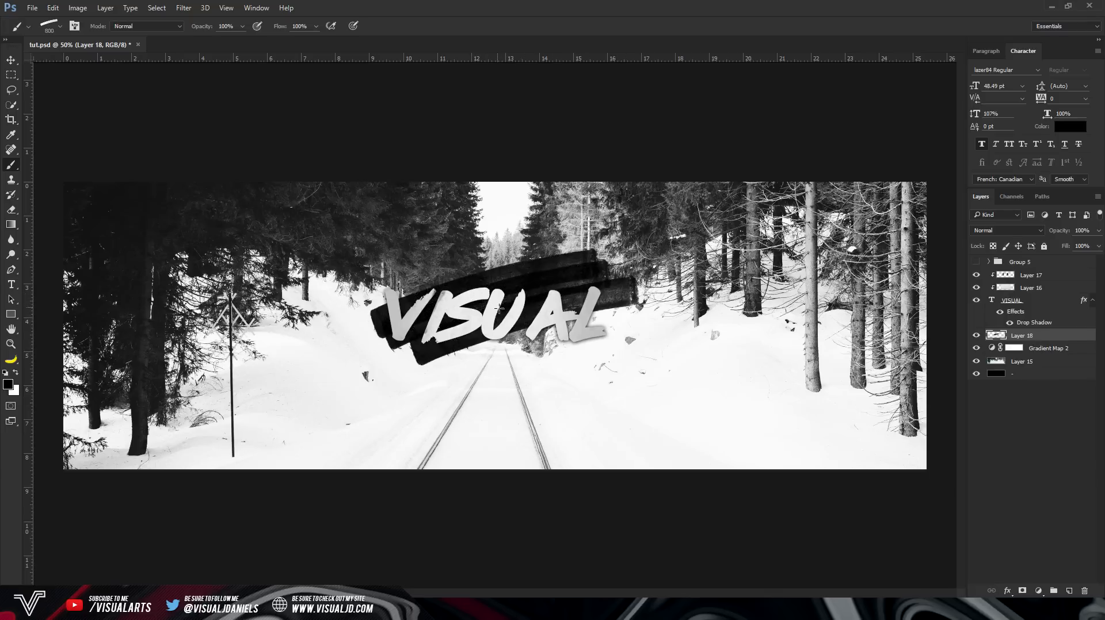
pyautogui.click(524, 330)
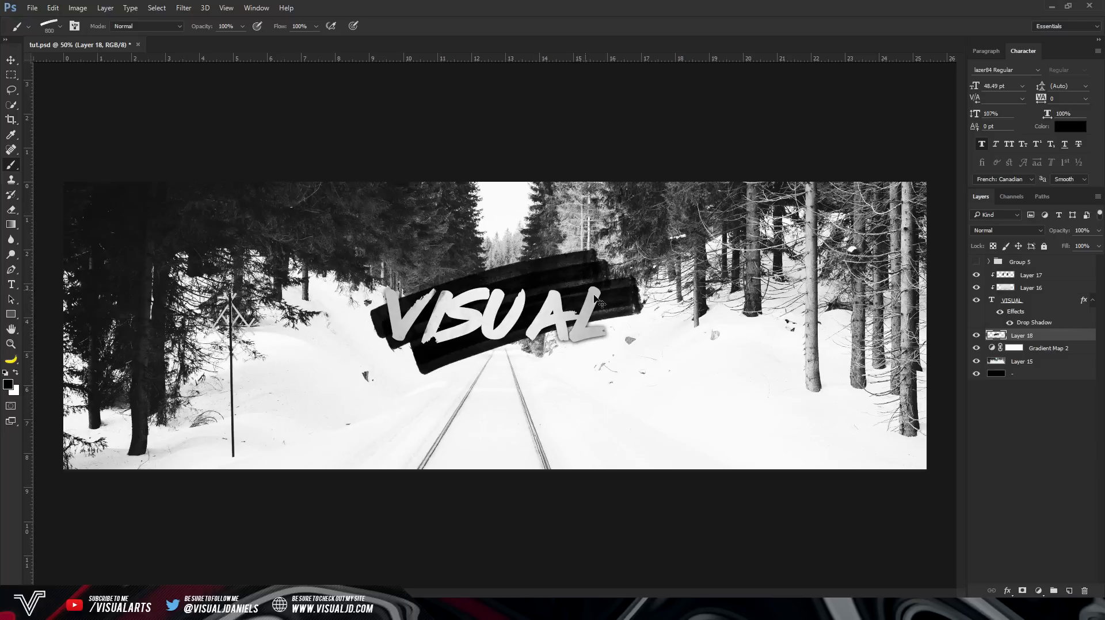
# Rotate the black paint strokes by 16.11°, scale them to about 108% and reposition them behind the VISUAL text
pyautogui.hotkey('ctrl', 't')
pyautogui.moveTo(652, 385); pyautogui.dragTo(628, 424)
pyautogui.moveTo(532, 364); pyautogui.dragTo(521, 368)
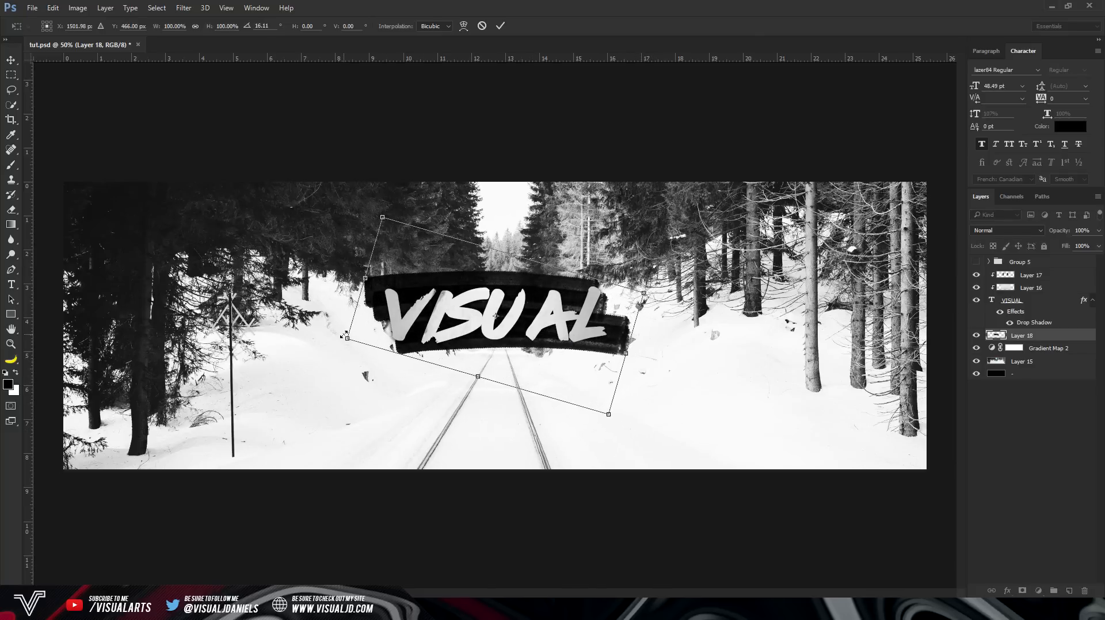
pyautogui.moveTo(347, 338); pyautogui.dragTo(334, 341)
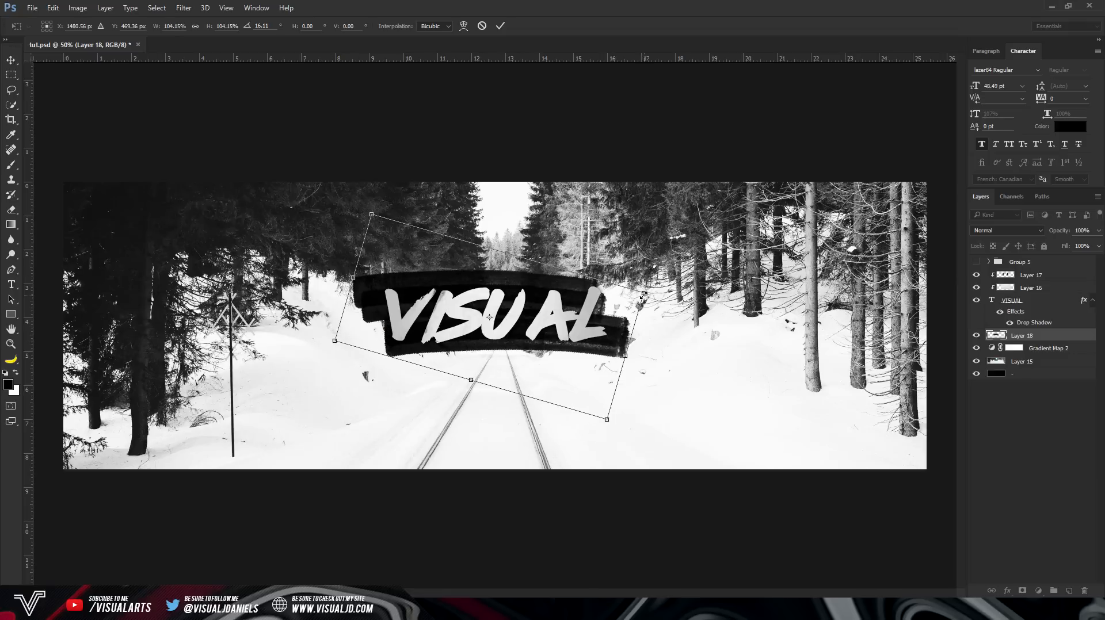
pyautogui.moveTo(644, 294); pyautogui.dragTo(656, 290)
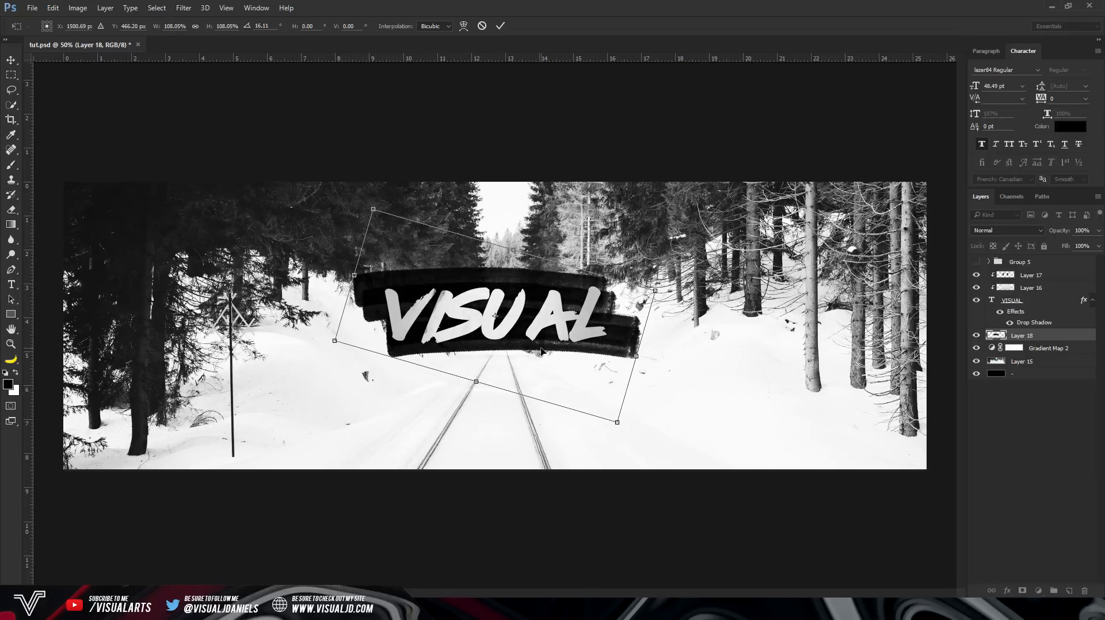
pyautogui.press('Return')
pyautogui.press('b')
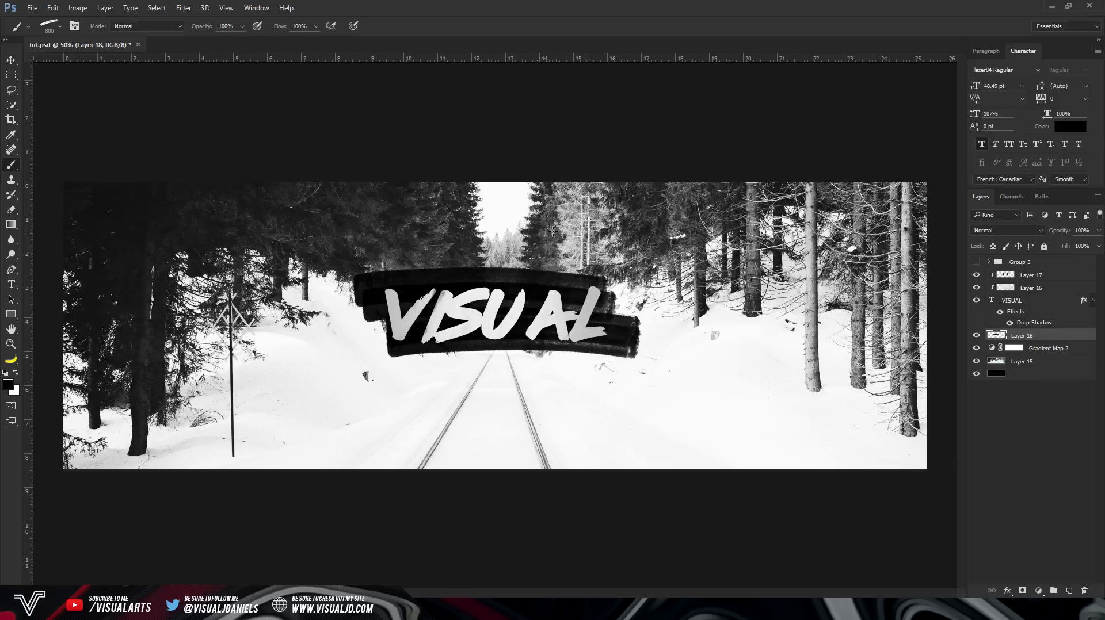
# Switch to the browser and look through the black texture image results for a texture for the strokes
pyautogui.click(11, 60)
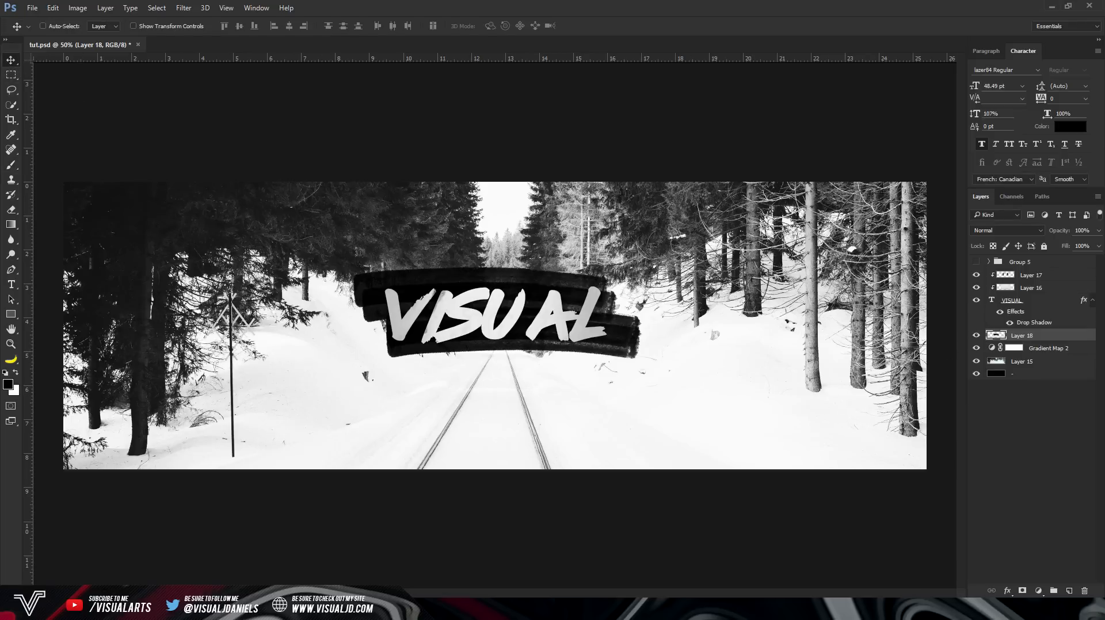
pyautogui.click(74, 608)
pyautogui.scroll(3, 696, 389)
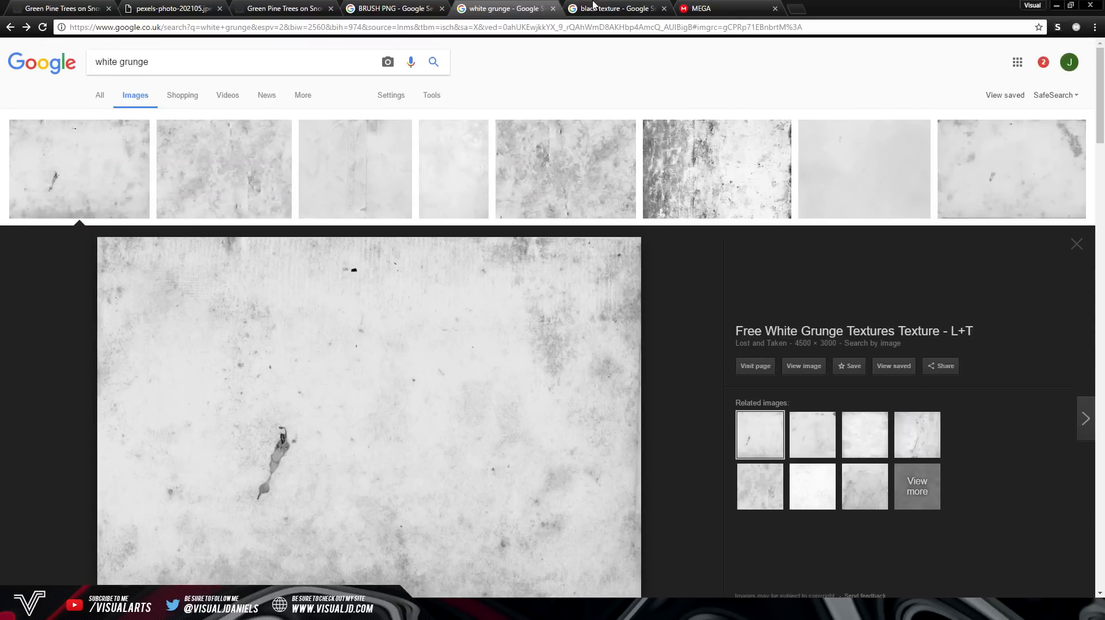
pyautogui.click(615, 8)
pyautogui.scroll(-4, 555, 382)
pyautogui.scroll(4, 555, 382)
pyautogui.scroll(-10, 587, 431)
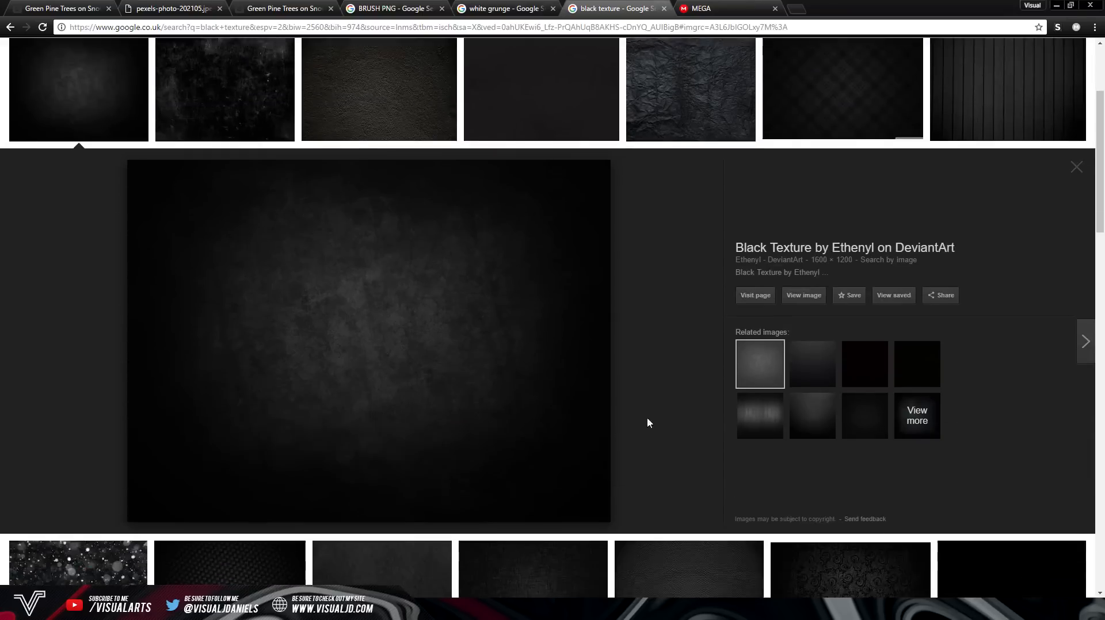
pyautogui.scroll(-6, 598, 364)
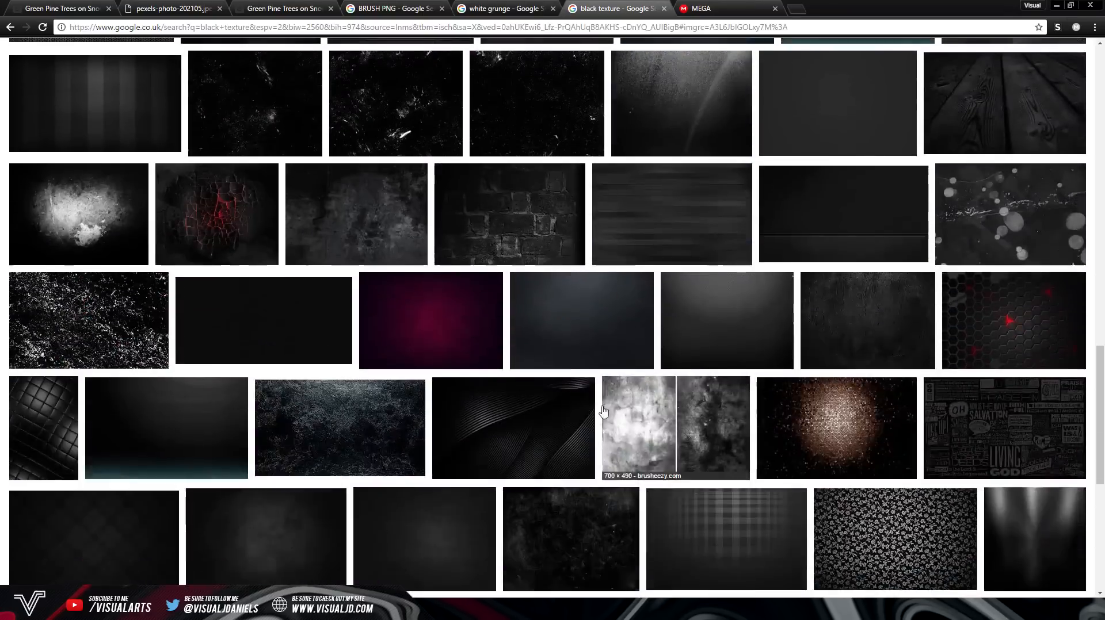
pyautogui.scroll(14, 552, 394)
pyautogui.scroll(4, 538, 380)
pyautogui.scroll(-4, 482, 416)
pyautogui.scroll(3, 740, 308)
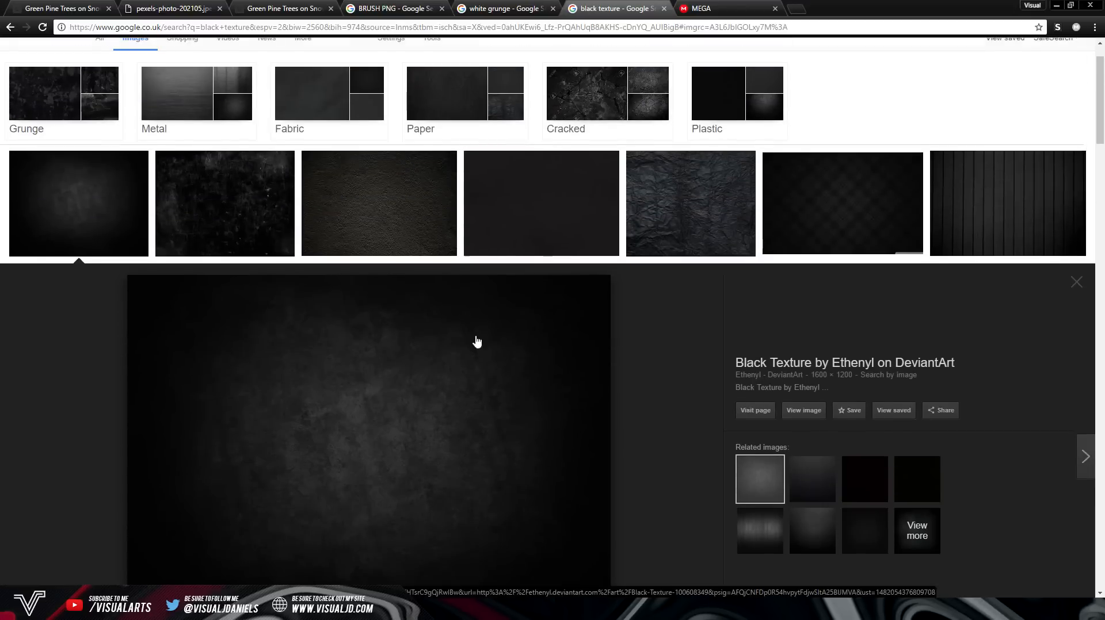
pyautogui.scroll(-4, 476, 343)
pyautogui.scroll(2, 432, 357)
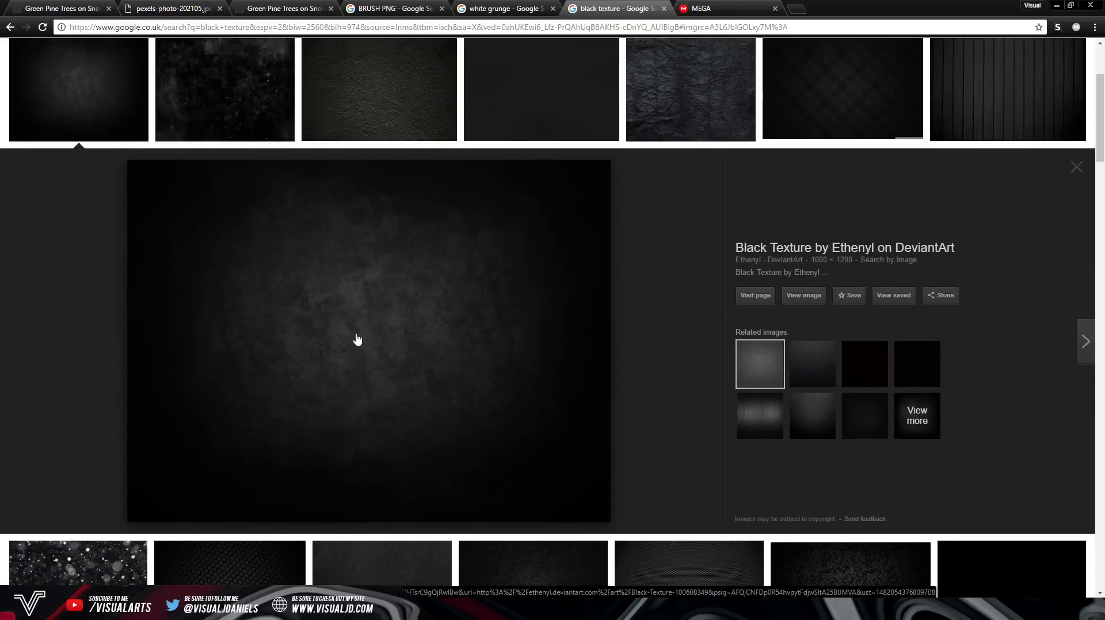
# Copy the previewed black texture image from the browser, paste it into the Photoshop banner and position it over the paint strokes
pyautogui.rightClick(359, 314)
pyautogui.click(417, 433)
pyautogui.hotkey('alt', 'Tab')
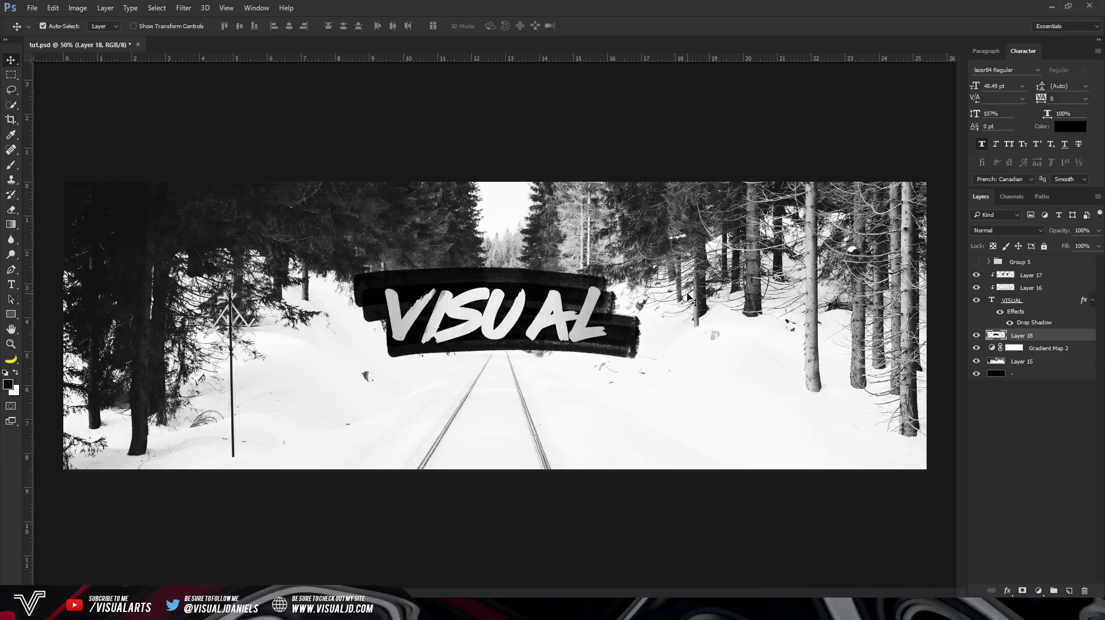
pyautogui.hotkey('ctrl', 'v')
pyautogui.moveTo(567, 315); pyautogui.dragTo(577, 315)
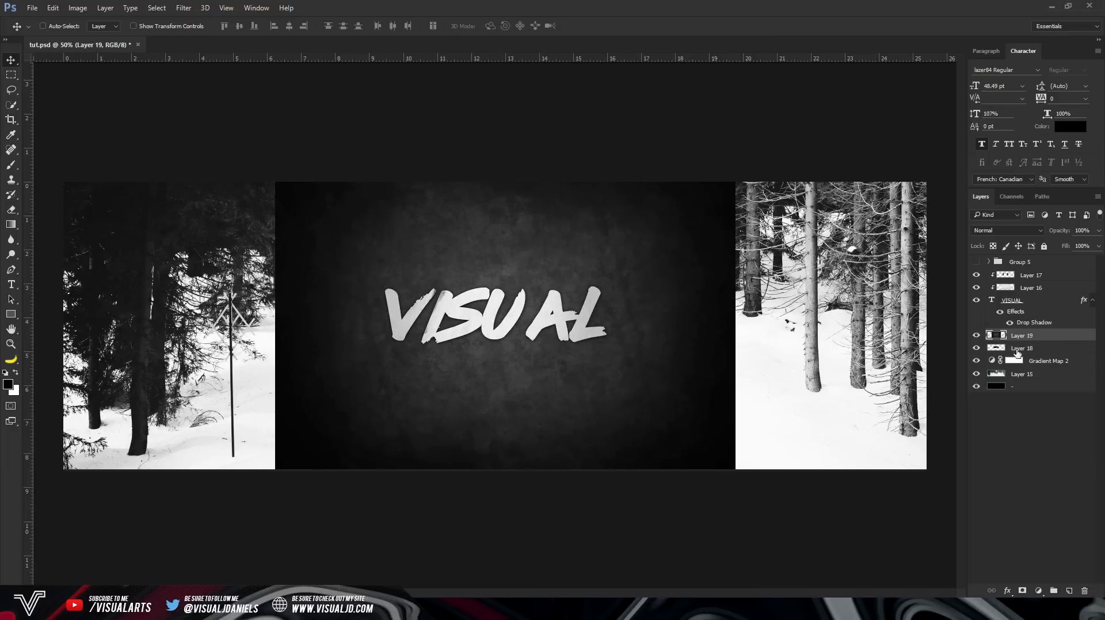
# Clip the black texture to the paint-stroke layer, adjust its position and compare the strokes with and without it
pyautogui.rightClick(1052, 334)
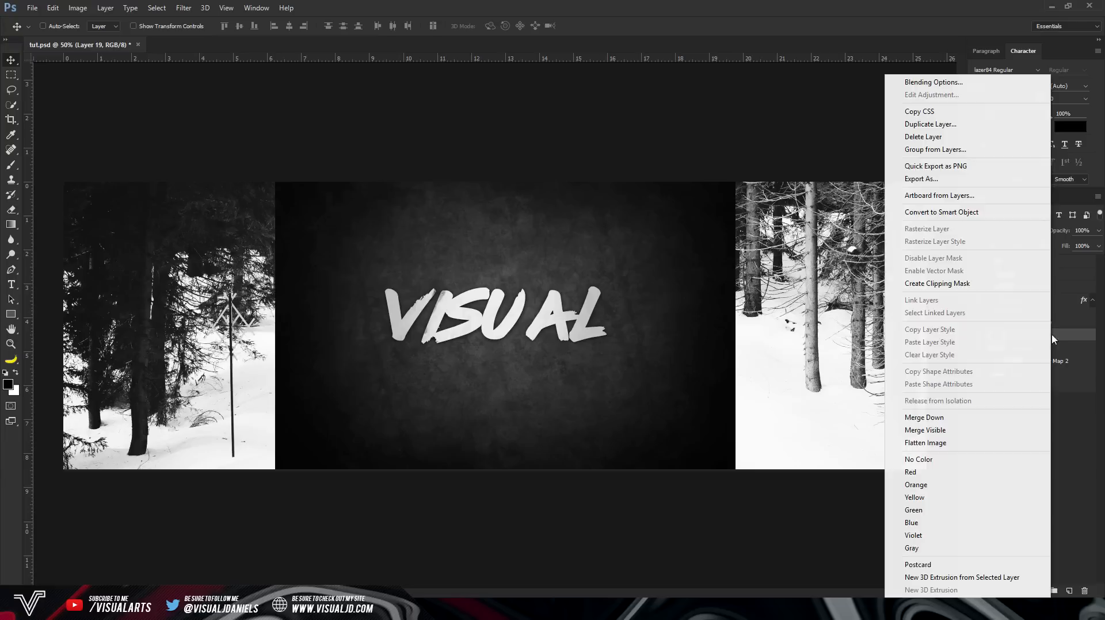
pyautogui.click(959, 283)
pyautogui.moveTo(599, 301)
pyautogui.mouseDown()
pyautogui.moveTo(611, 381)
pyautogui.moveTo(611, 311)
pyautogui.mouseUp()
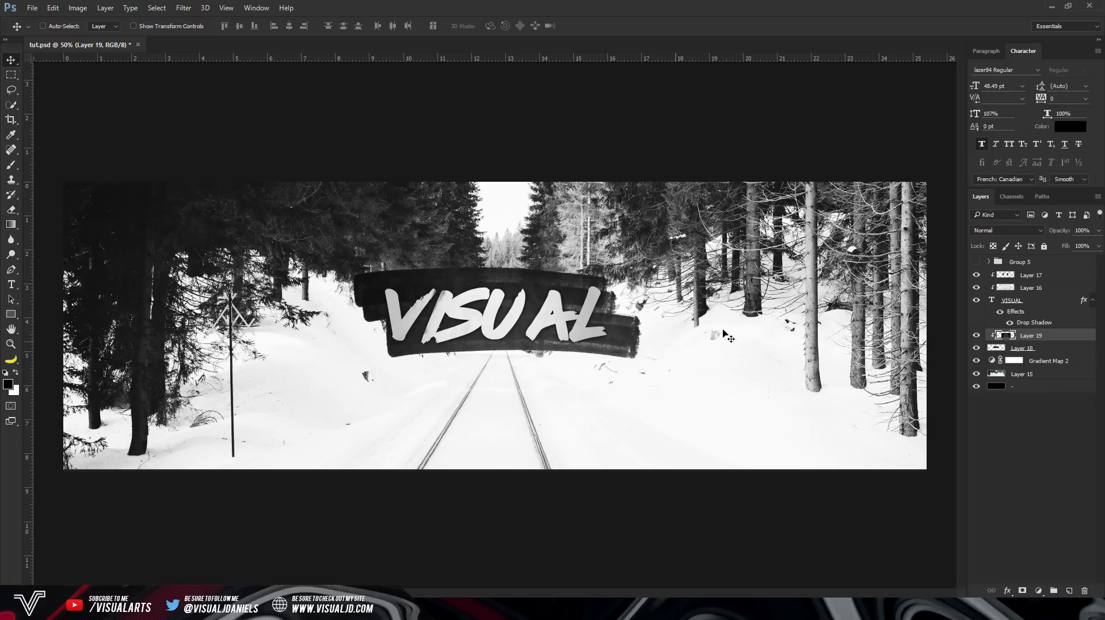
pyautogui.click(976, 336)
pyautogui.click(977, 335)
pyautogui.click(1096, 231)
pyautogui.moveTo(1082, 246); pyautogui.dragTo(1100, 245)
pyautogui.click(674, 359)
# Check Group 5 as a reference, then add the text SOCIAL MEDIA TEXT below the strokes in Gotham Bold at 3.93 pt
pyautogui.press('t')
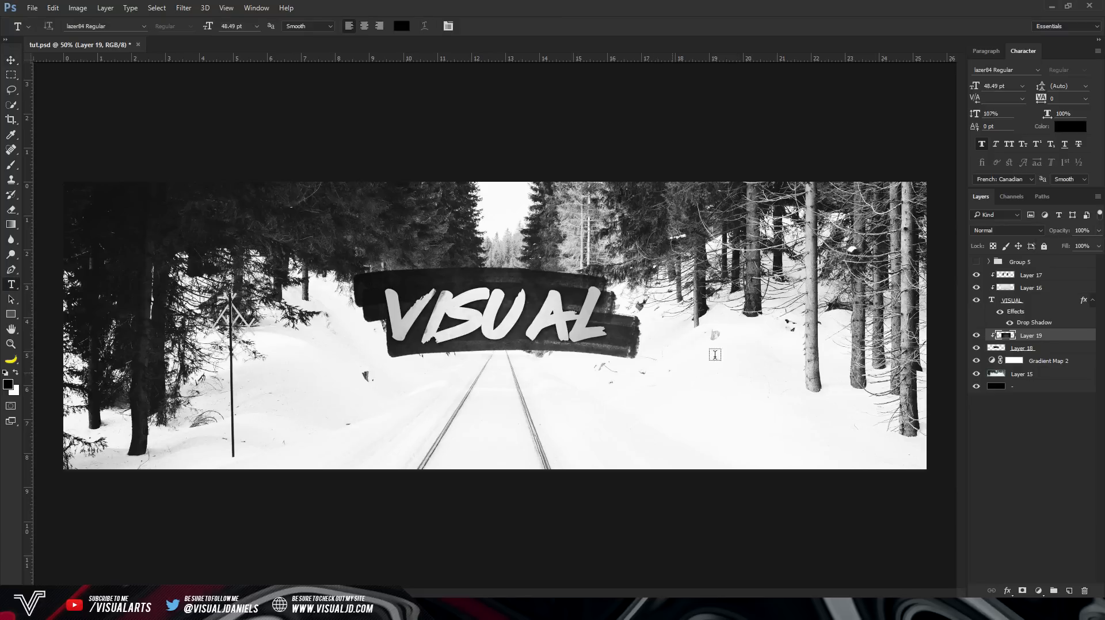
pyautogui.click(978, 263)
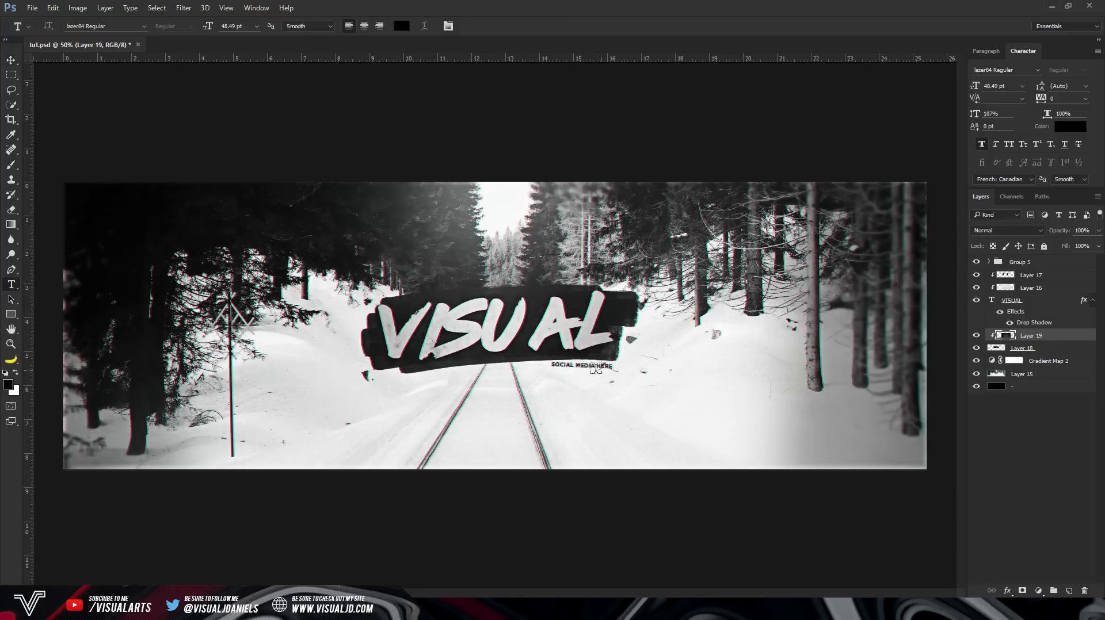
pyautogui.click(977, 262)
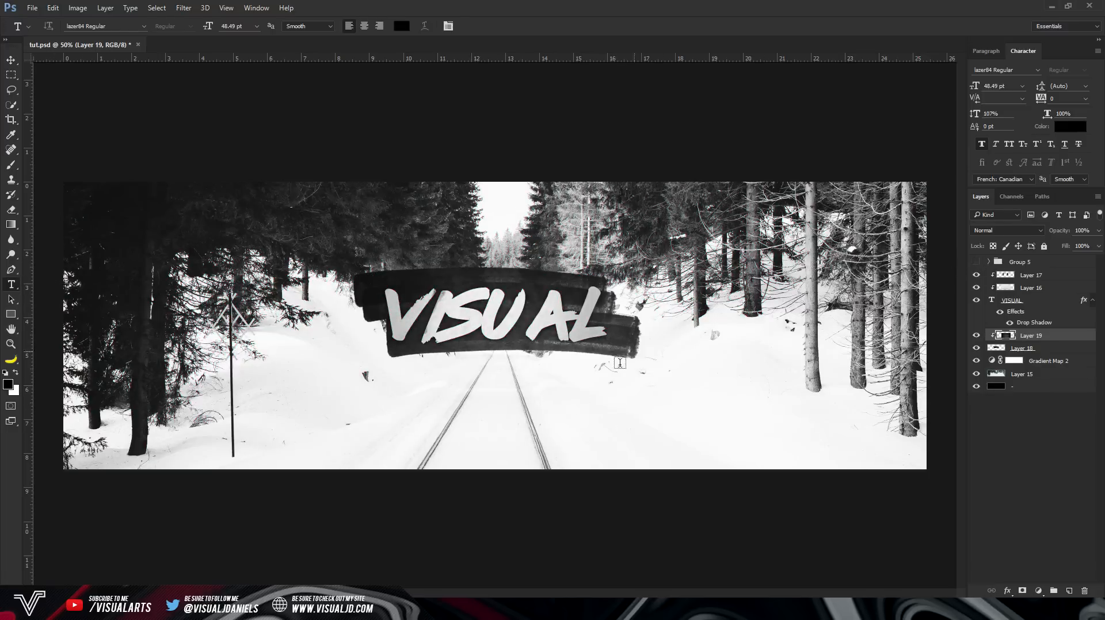
pyautogui.click(544, 391)
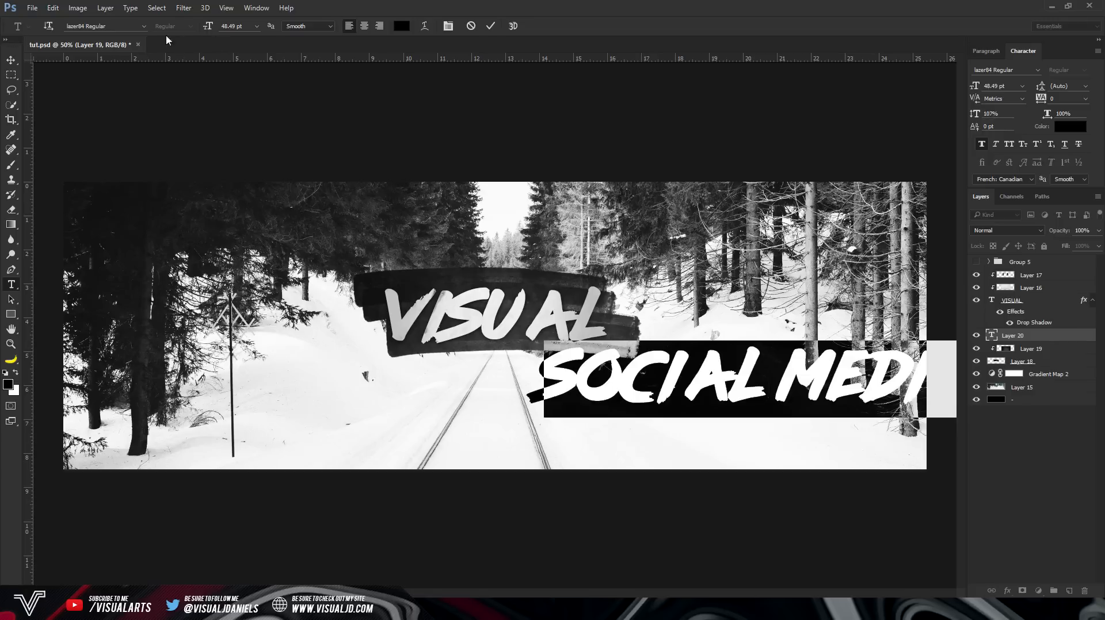
pyautogui.click(121, 26)
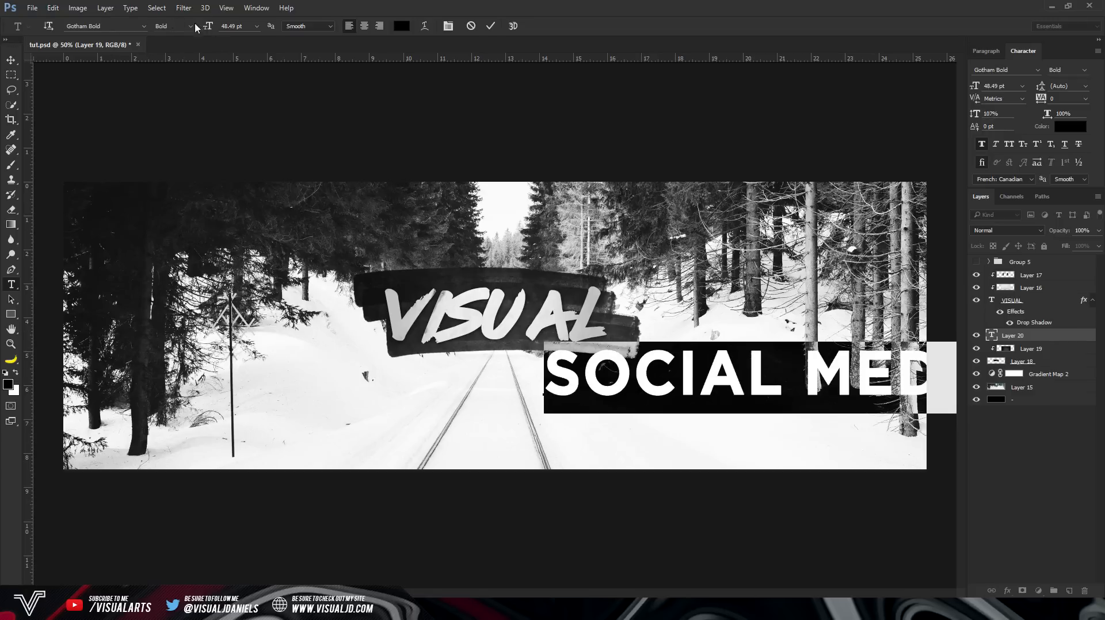
pyautogui.moveTo(213, 29); pyautogui.dragTo(185, 38)
# Move the social media text under the lower right end of the strokes, tilt it to follow their edge and shrink it to 2.49 pt
pyautogui.click(11, 64)
pyautogui.moveTo(610, 378); pyautogui.dragTo(638, 378)
pyautogui.hotkey('ctrl', 't')
pyautogui.press('Return')
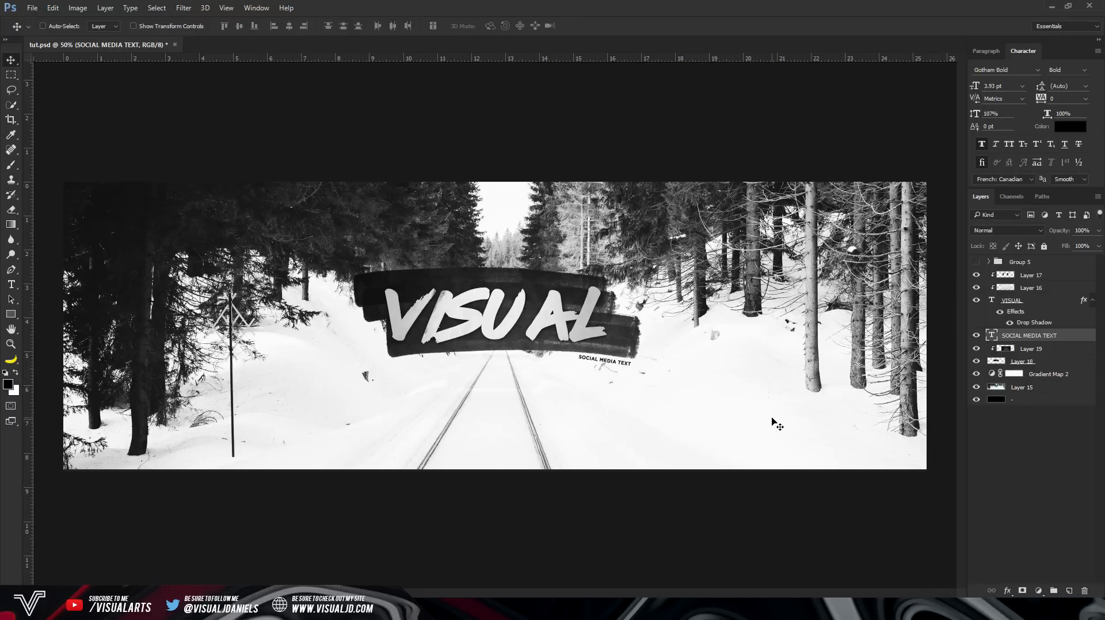
# Add a Brightness/Contrast adjustment layer above Layer 17 with the brightness set to -30
pyautogui.click(1048, 277)
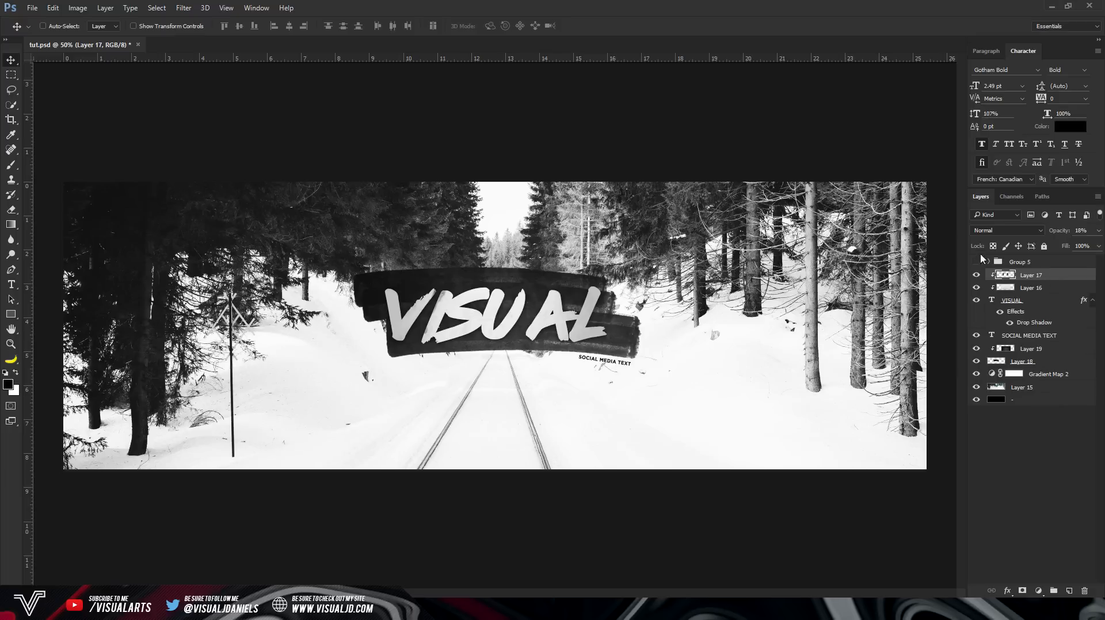
pyautogui.click(1039, 592)
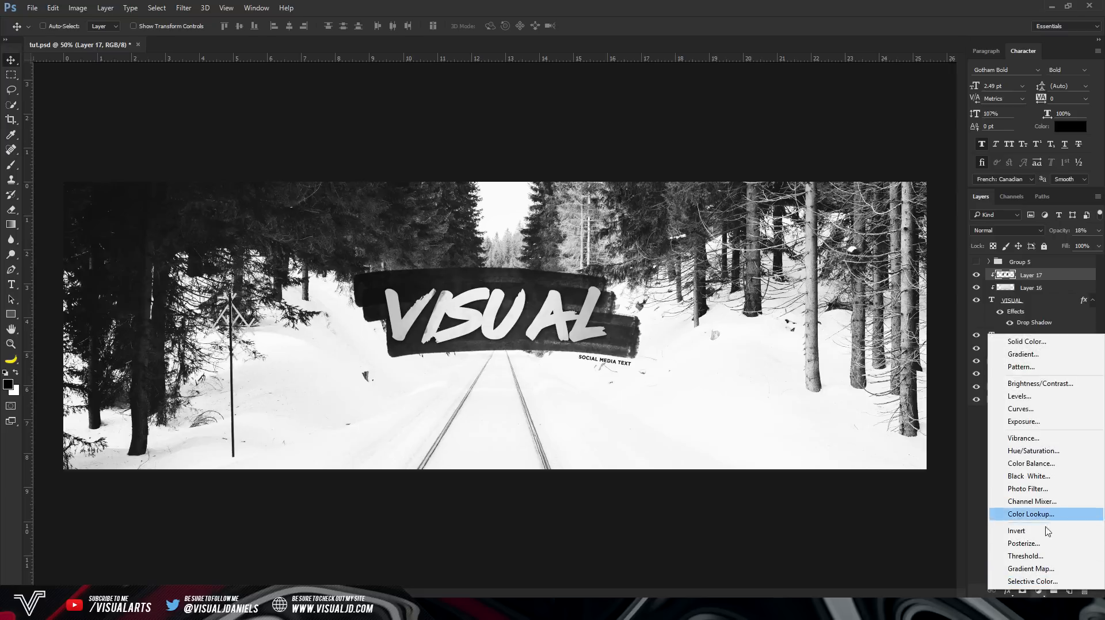
pyautogui.click(1038, 383)
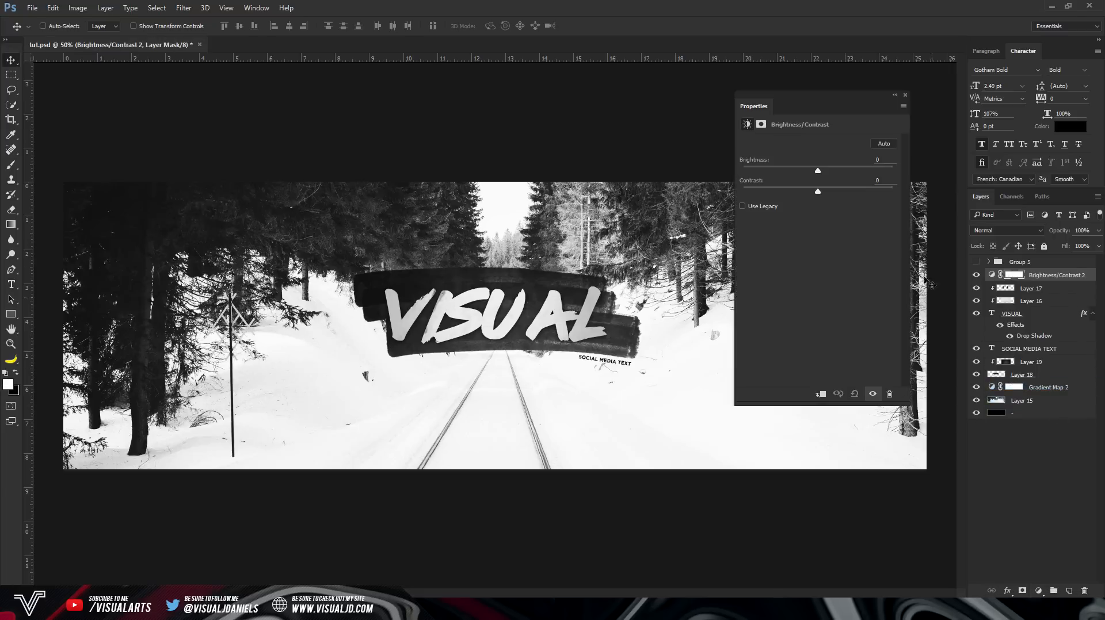
pyautogui.moveTo(829, 107); pyautogui.dragTo(808, 134)
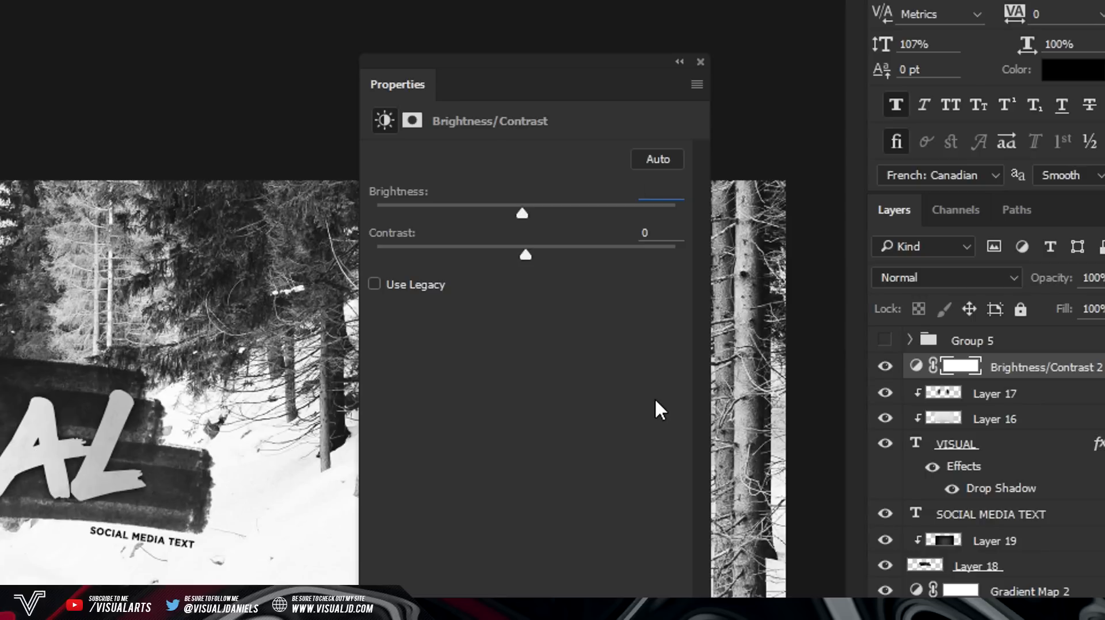
pyautogui.write('30')
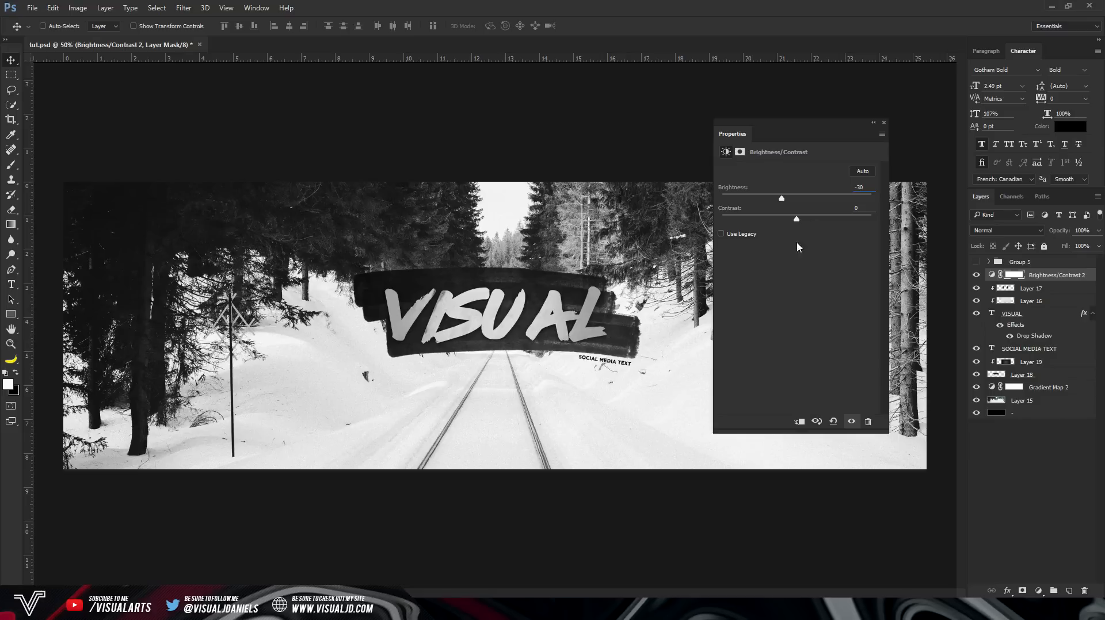
pyautogui.click(885, 123)
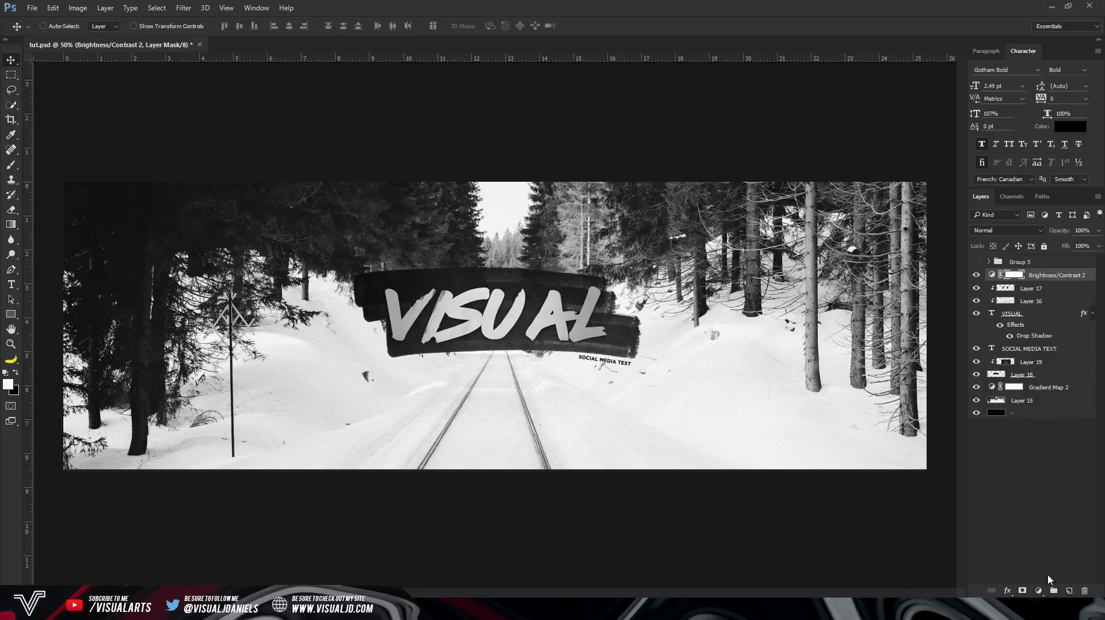
# Add a second Brightness/Contrast adjustment layer with brightness -21 and contrast 90
pyautogui.click(1038, 591)
pyautogui.click(1043, 389)
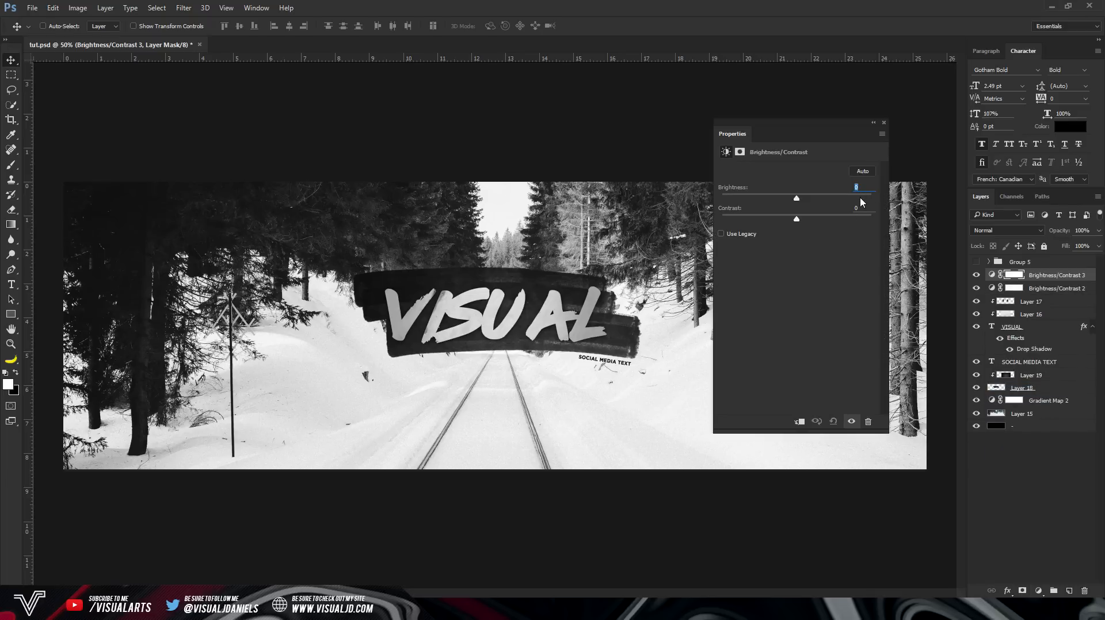
pyautogui.write('-21')
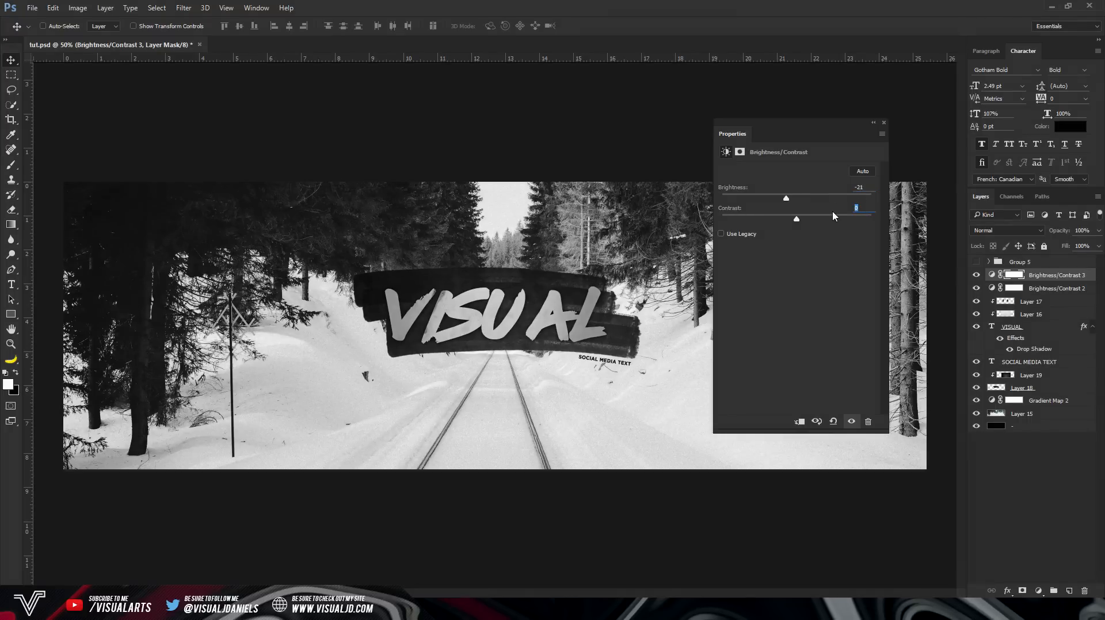
pyautogui.write('90')
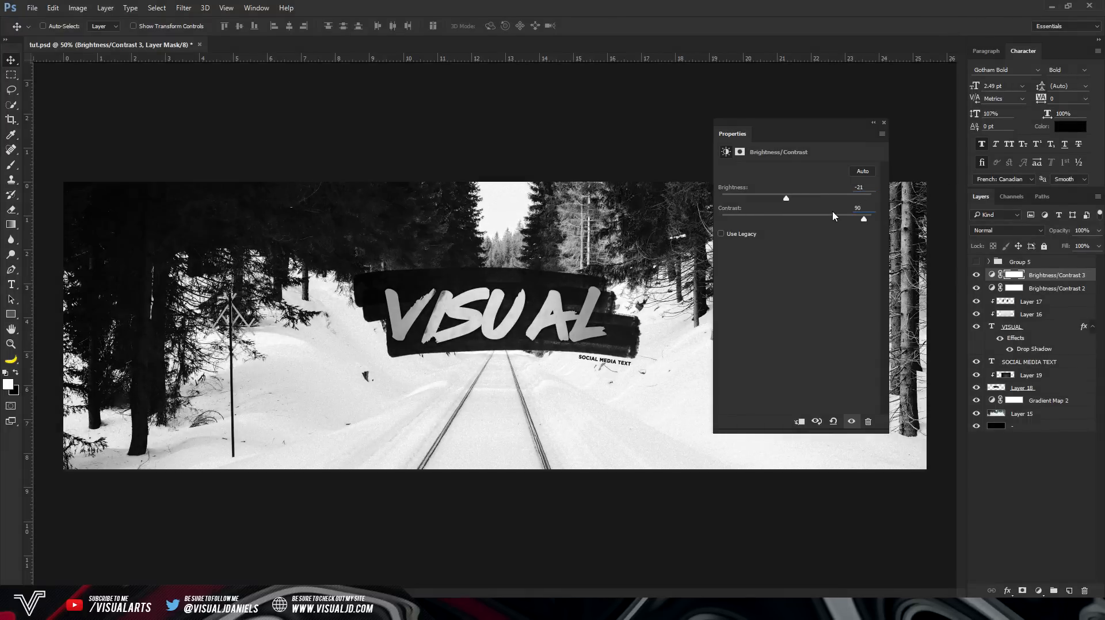
pyautogui.click(884, 122)
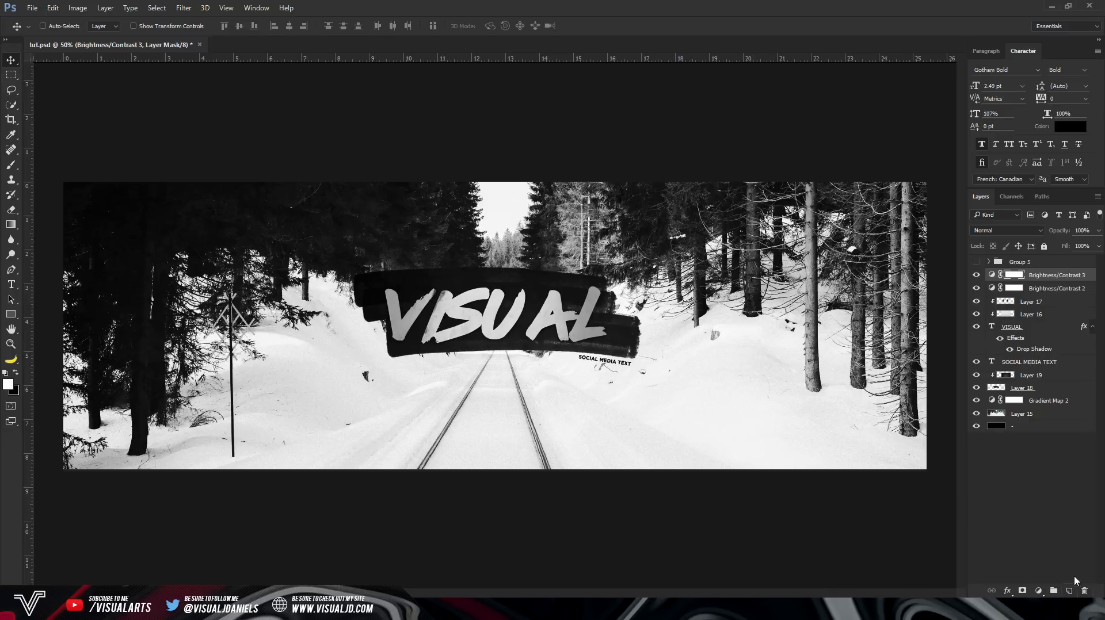
# Add a new layer above the adjustments, choose an 800 px soft round brush with 0% hardness and undo a test dab
pyautogui.click(1068, 592)
pyautogui.click(13, 165)
pyautogui.click(60, 28)
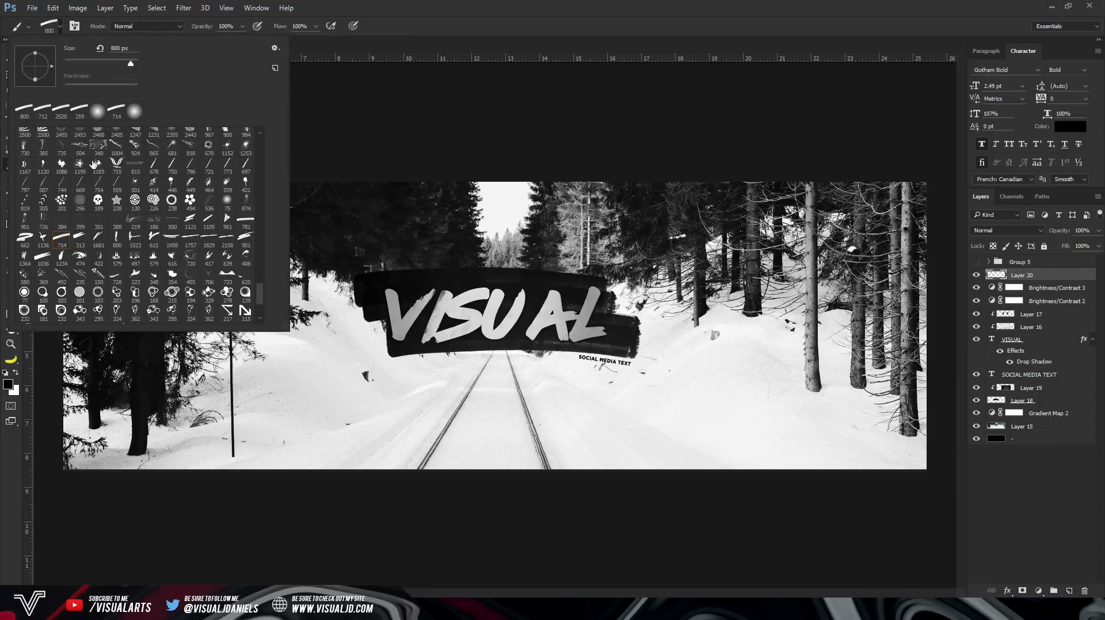
pyautogui.click(97, 111)
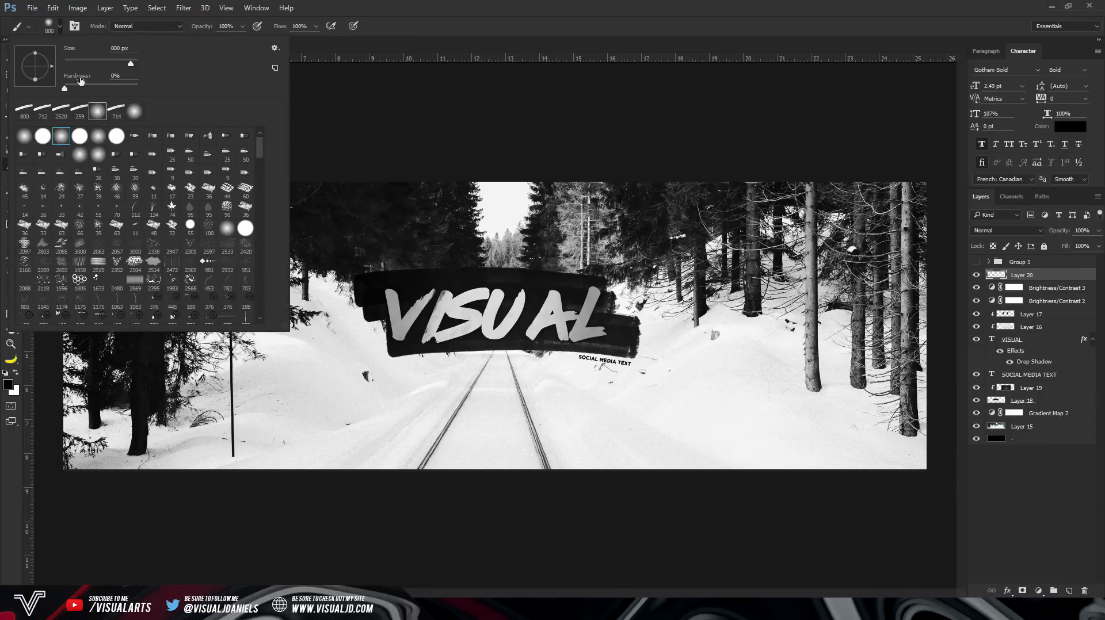
pyautogui.moveTo(81, 86); pyautogui.dragTo(10, 86)
pyautogui.click(62, 432)
pyautogui.hotkey('ctrl', 'z')
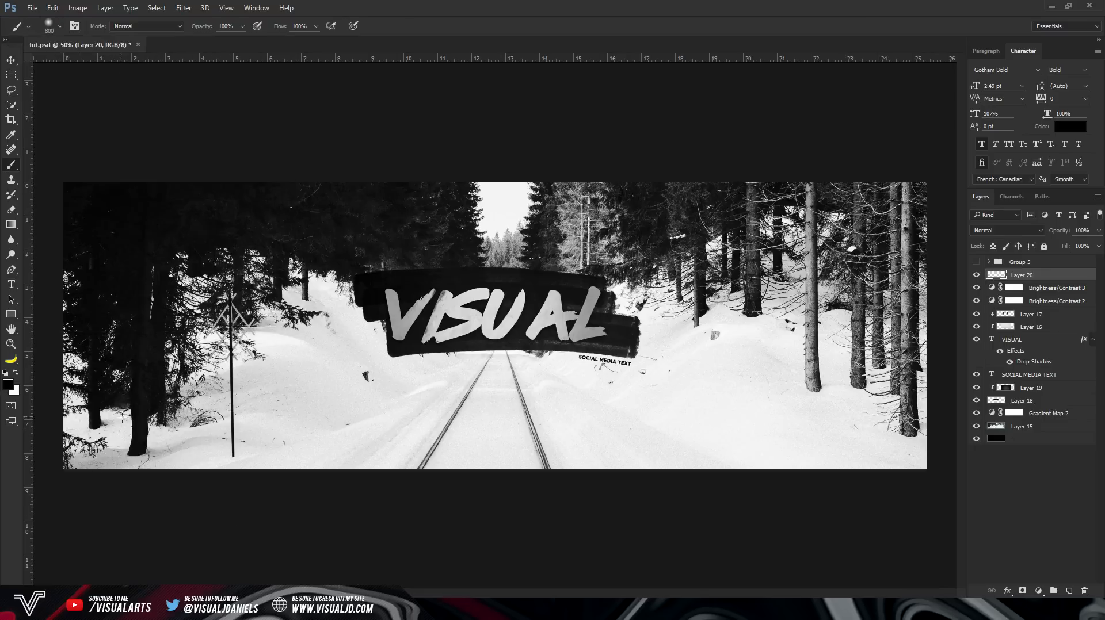
# Paint soft black shading over the left and right ends of the banner and lower the layer's opacity to 18%
pyautogui.moveTo(87, 173)
pyautogui.mouseDown()
pyautogui.moveTo(95, 521)
pyautogui.moveTo(93, 332)
pyautogui.moveTo(127, 153)
pyautogui.mouseUp()
pyautogui.moveTo(878, 475)
pyautogui.mouseDown()
pyautogui.moveTo(868, 165)
pyautogui.moveTo(900, 482)
pyautogui.moveTo(817, 471)
pyautogui.mouseUp()
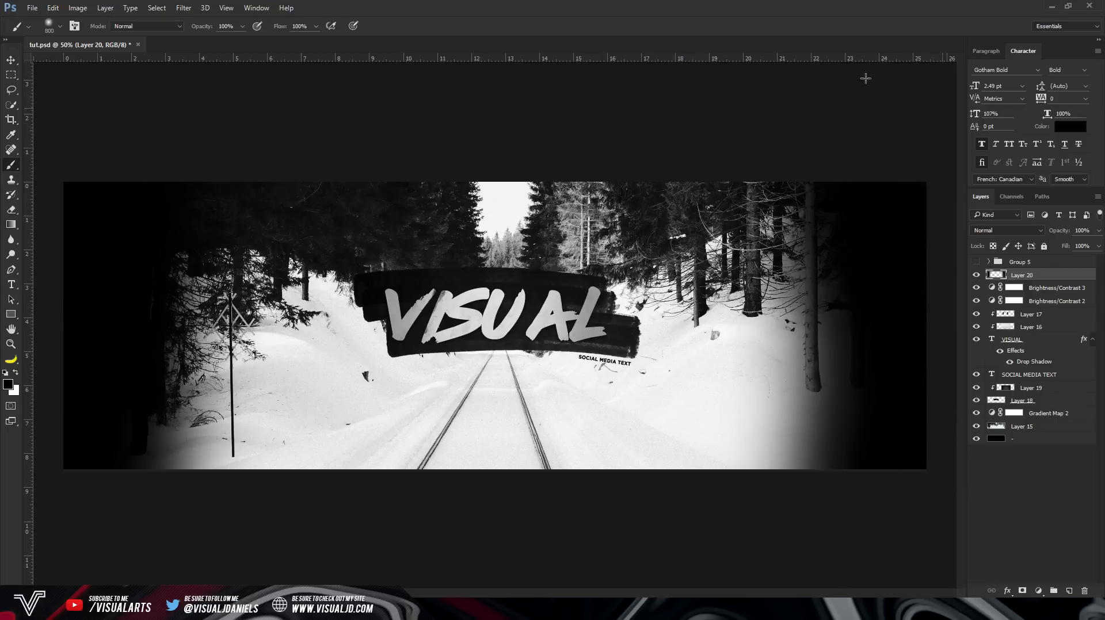
pyautogui.moveTo(1098, 233); pyautogui.dragTo(1057, 246)
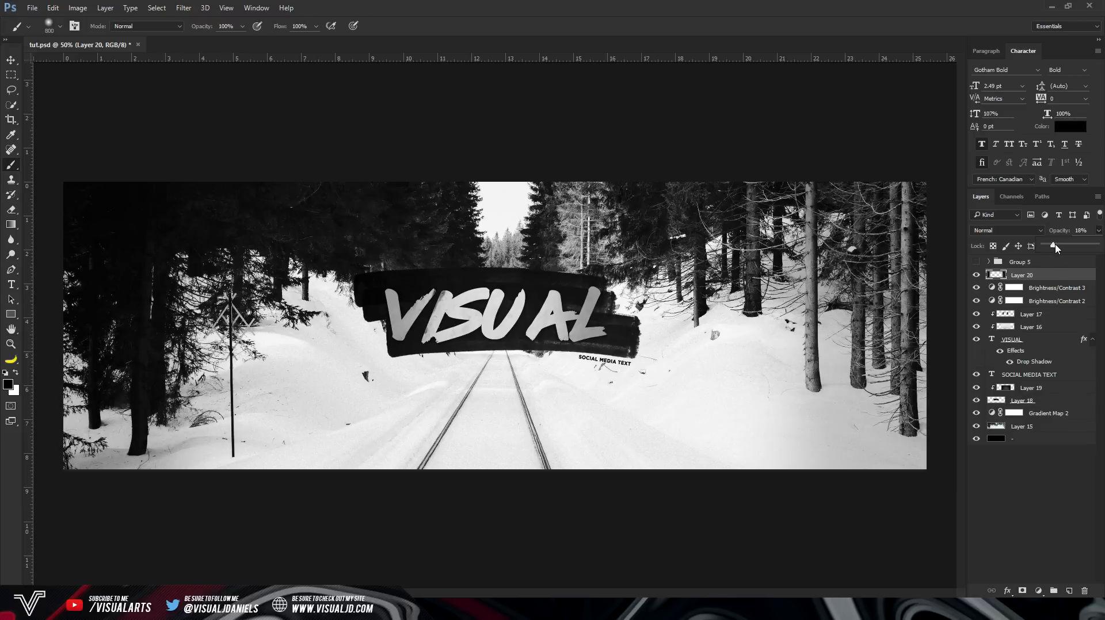
# On a new layer, paint 139 px soft black strokes down both ends of the banner and lower the layer's opacity to 11%
pyautogui.click(1068, 593)
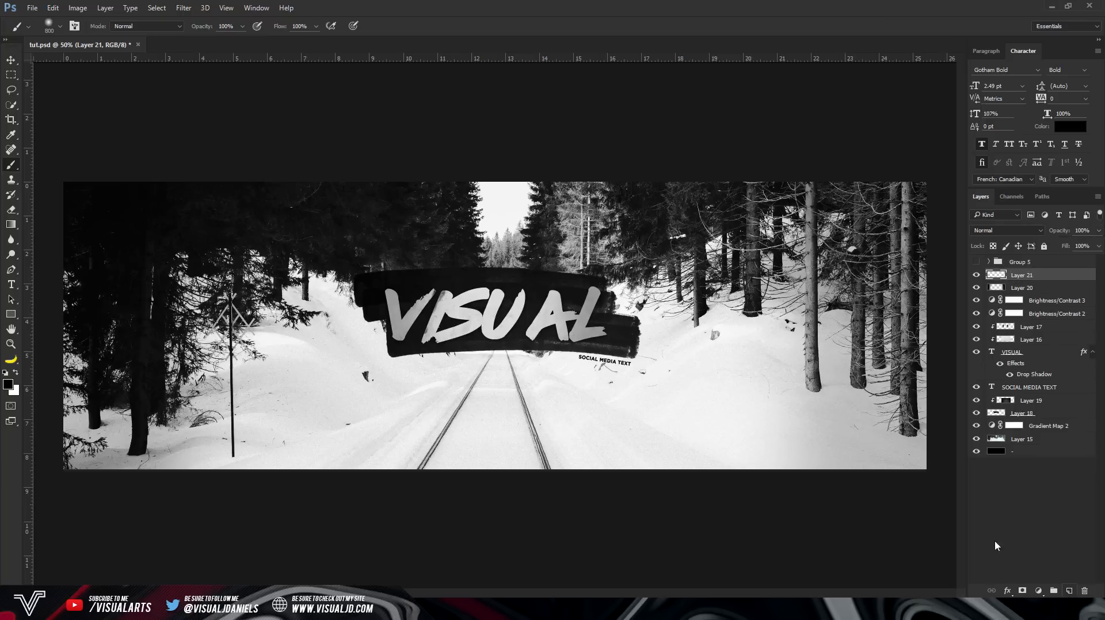
pyautogui.click(61, 28)
pyautogui.click(92, 61)
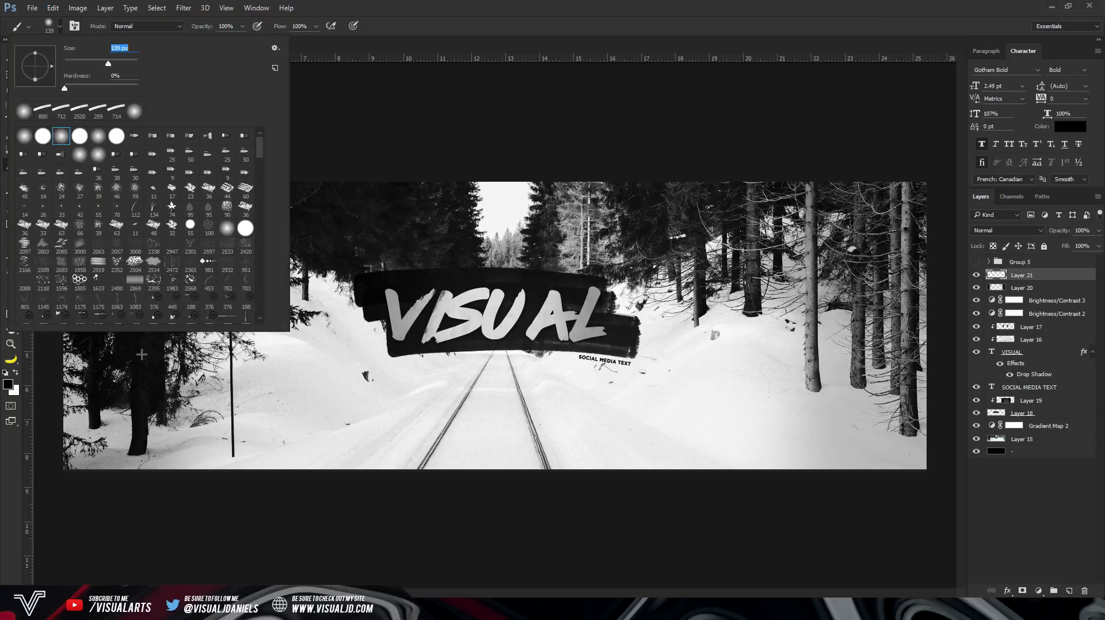
pyautogui.moveTo(83, 484)
pyautogui.mouseDown()
pyautogui.moveTo(69, 394)
pyautogui.moveTo(87, 188)
pyautogui.moveTo(88, 492)
pyautogui.mouseUp()
pyautogui.moveTo(912, 486)
pyautogui.mouseDown()
pyautogui.moveTo(931, 308)
pyautogui.moveTo(922, 176)
pyautogui.moveTo(898, 514)
pyautogui.mouseUp()
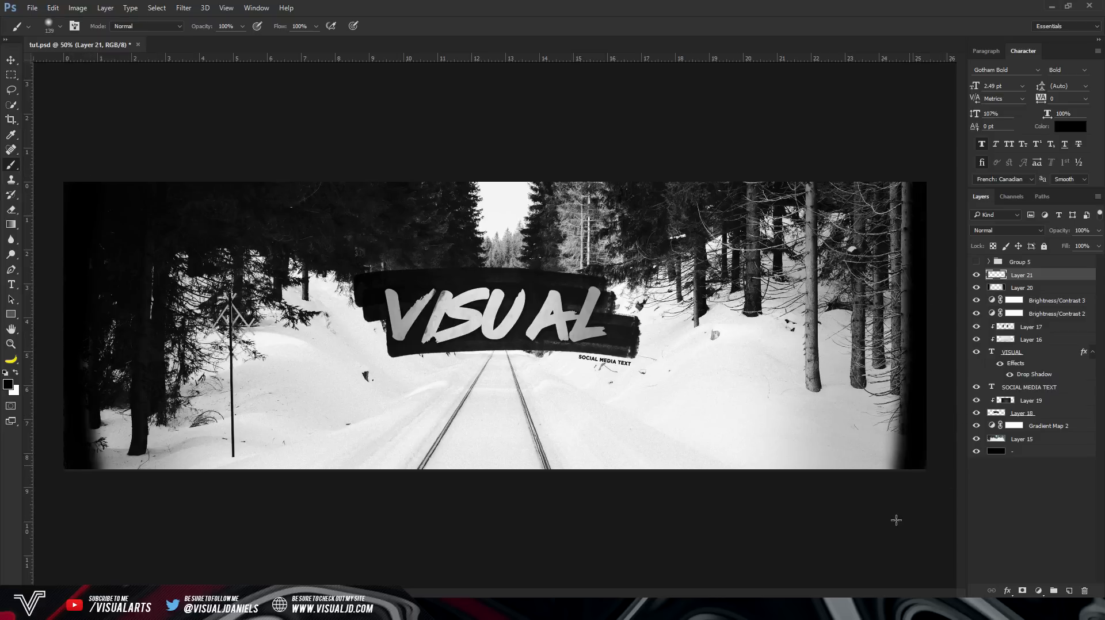
pyautogui.moveTo(1098, 231); pyautogui.dragTo(1050, 247)
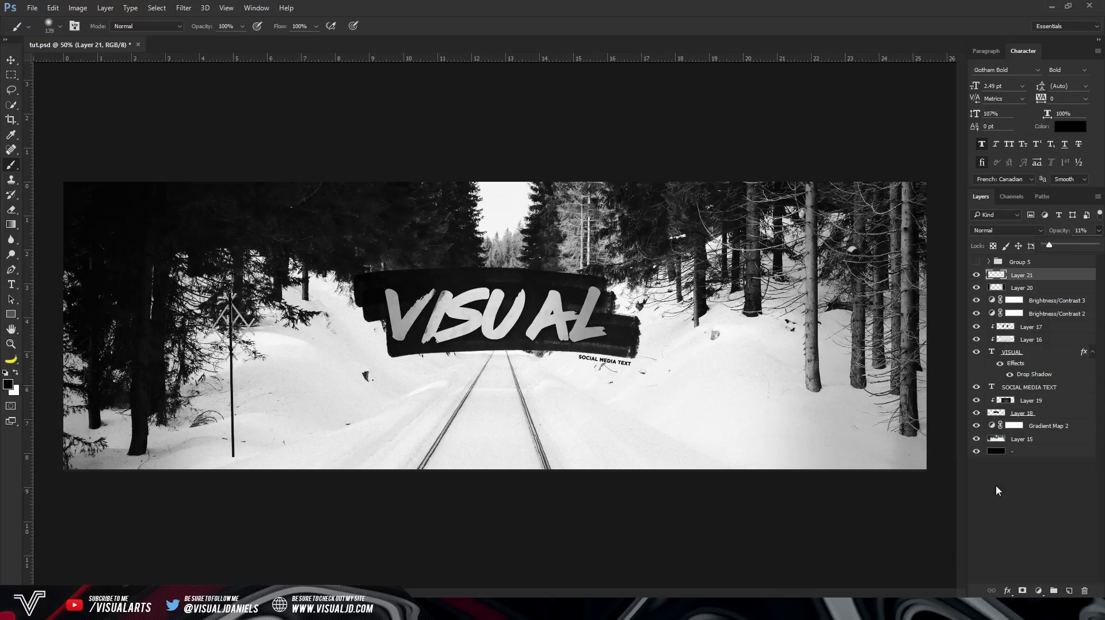
# On a new layer, dab an 800 px soft white glow over the sky gap between the trees and set its opacity to 49%
pyautogui.click(1069, 591)
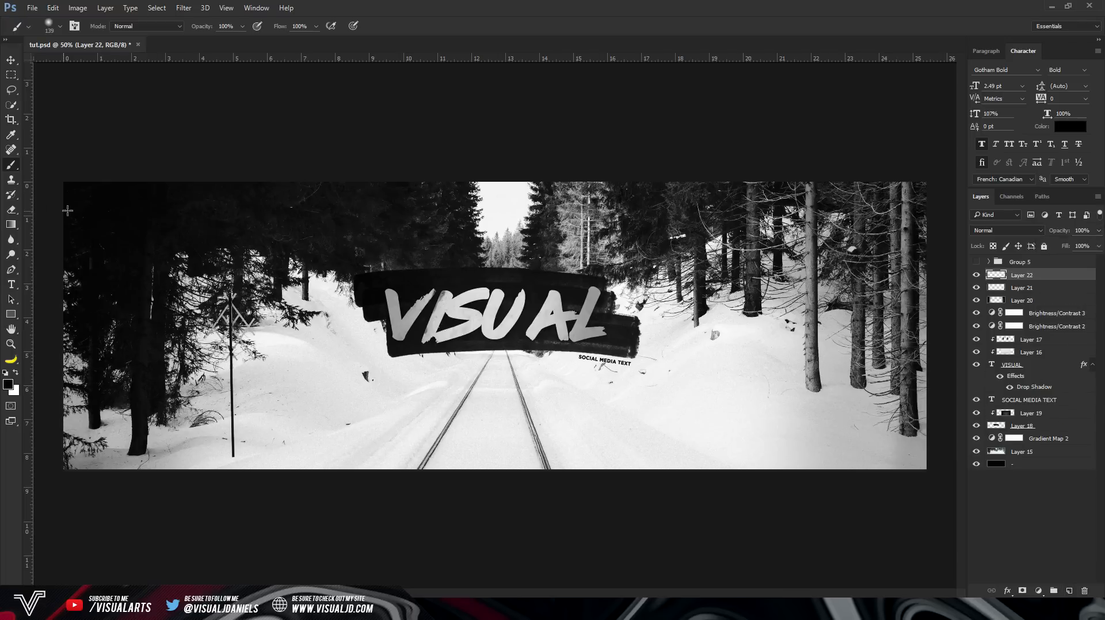
pyautogui.click(60, 27)
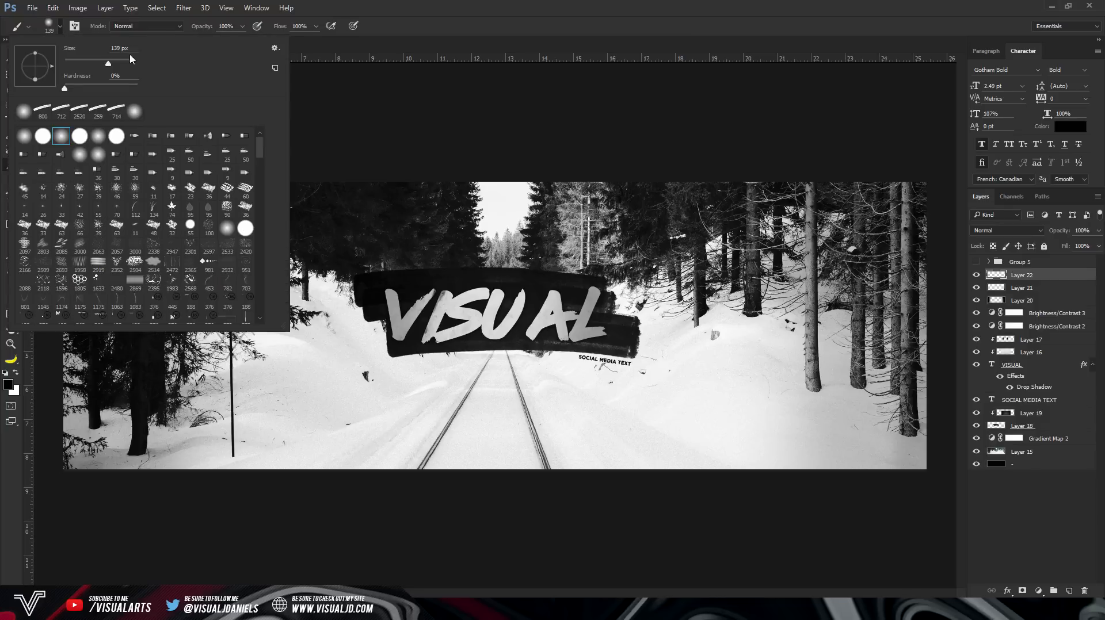
pyautogui.click(129, 47)
pyautogui.write('800')
pyautogui.click(17, 373)
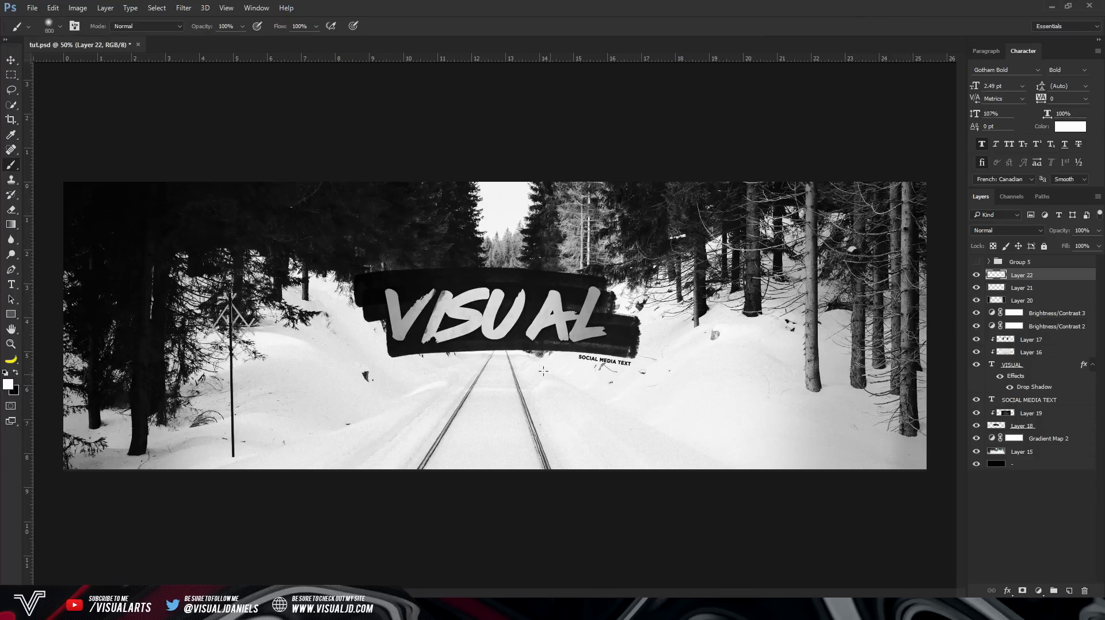
pyautogui.click(499, 174)
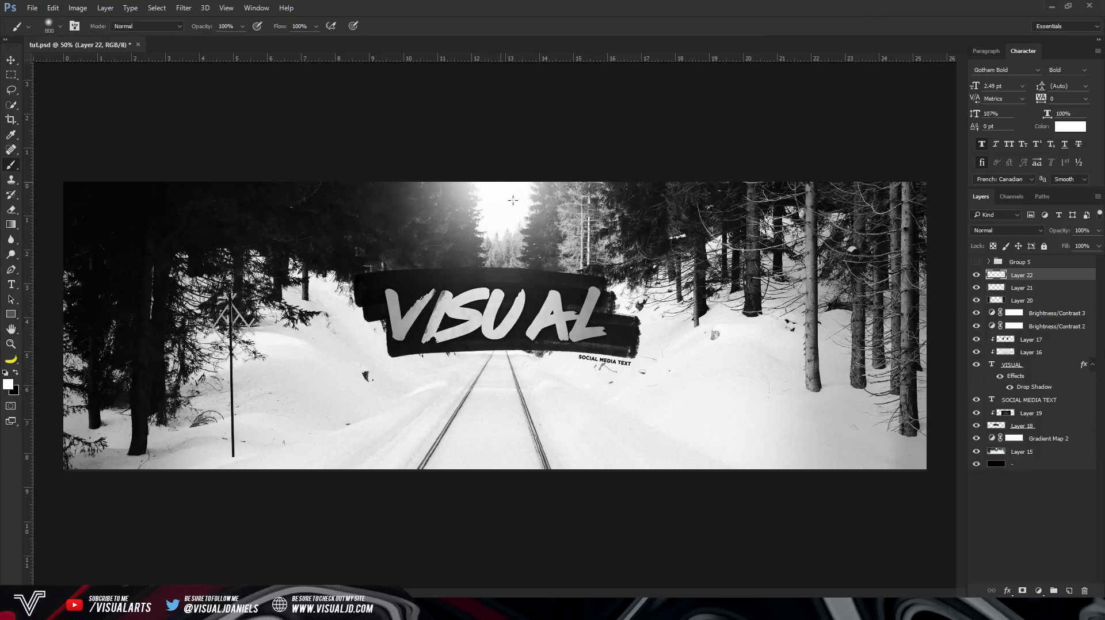
pyautogui.click(1096, 231)
pyautogui.moveTo(1087, 247); pyautogui.dragTo(1080, 248)
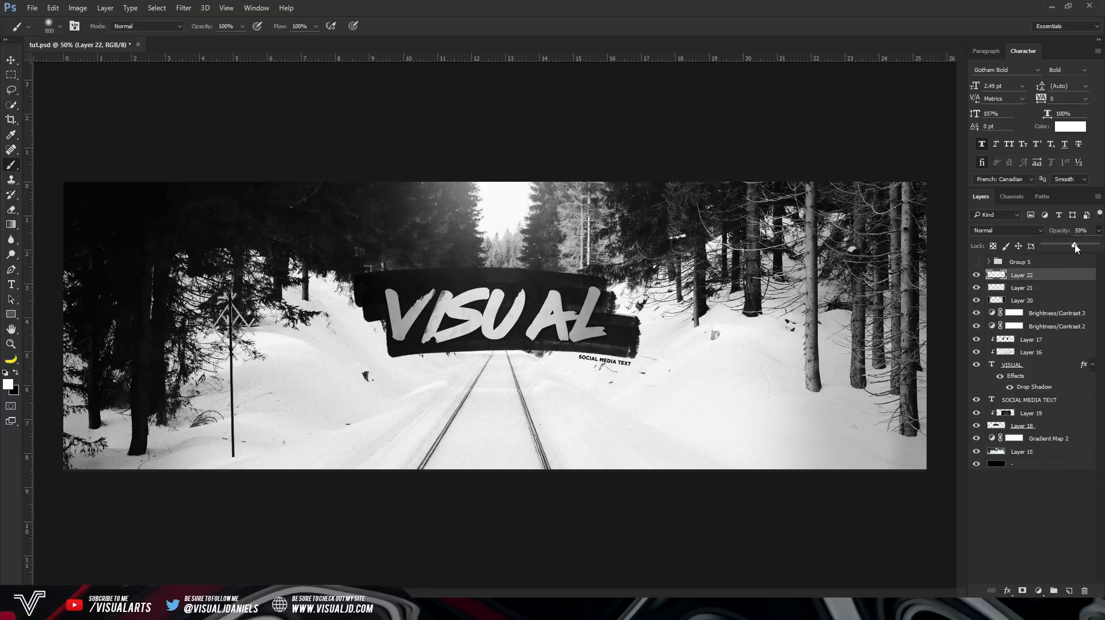
pyautogui.moveTo(1076, 247); pyautogui.dragTo(1070, 248)
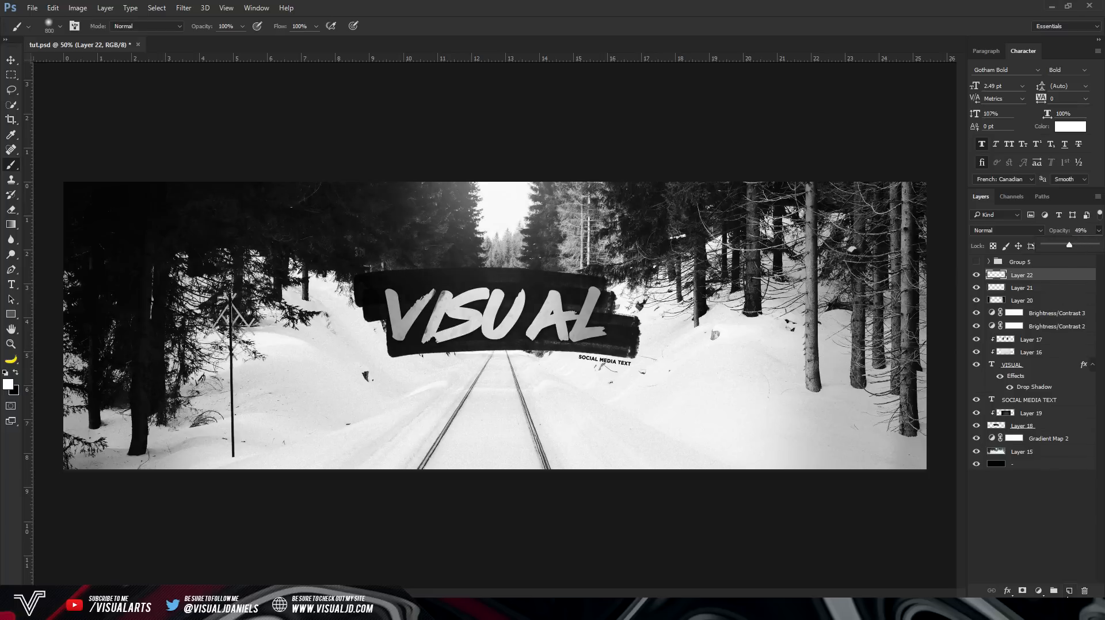
# On another new layer, dab 500 px soft white spots at the lower-left snow, the stroke's upper-left corner and the right-hand trees
pyautogui.click(1068, 592)
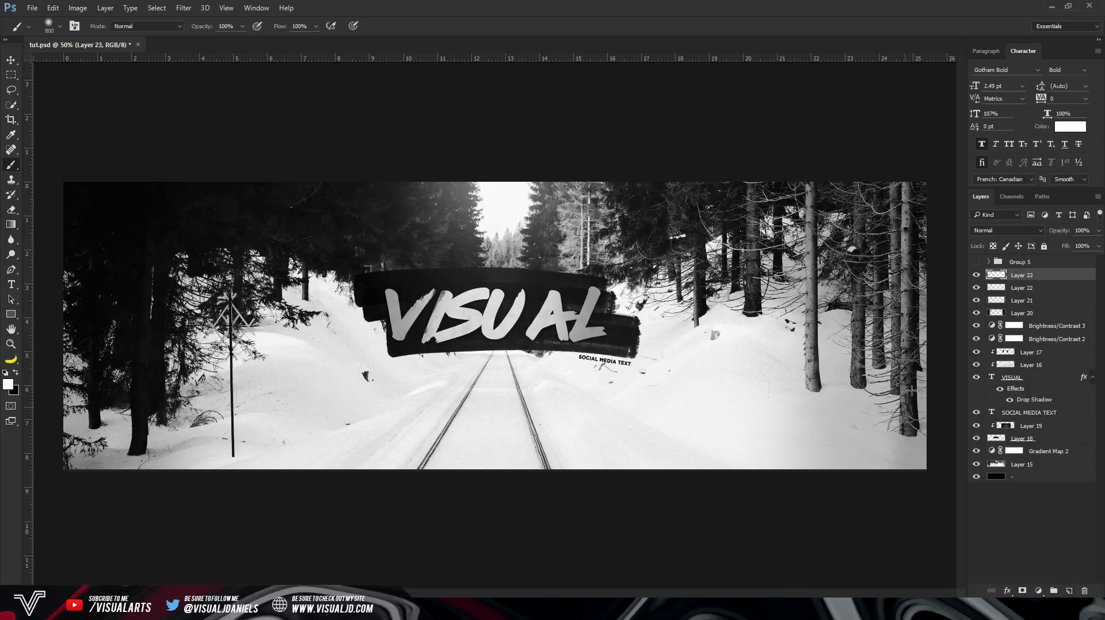
pyautogui.click(60, 26)
pyautogui.click(110, 49)
pyautogui.write('500')
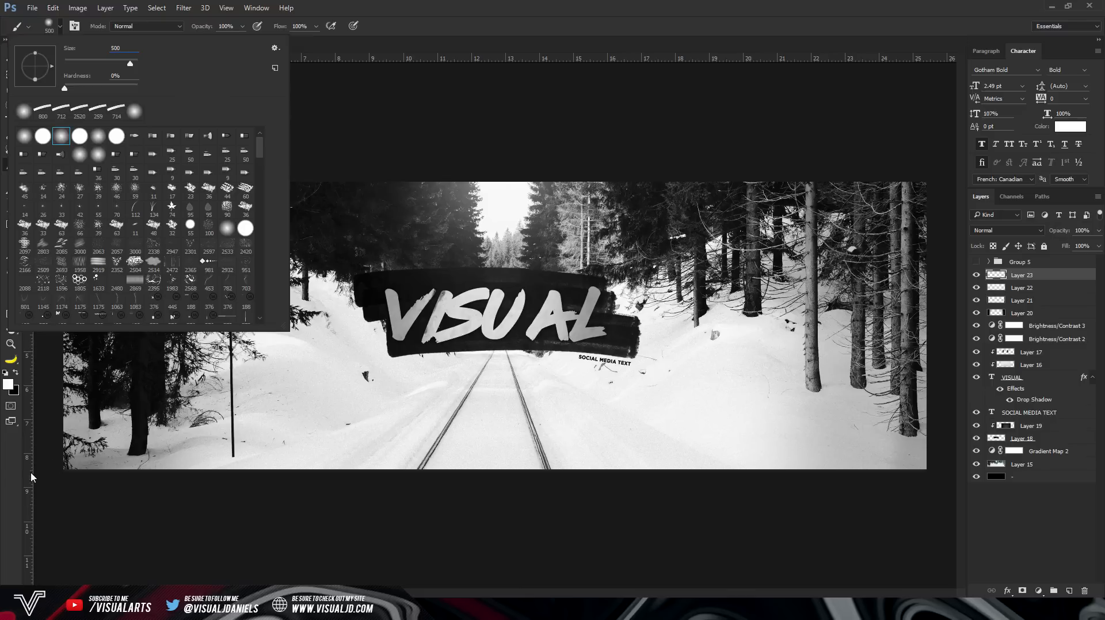
pyautogui.press('Return')
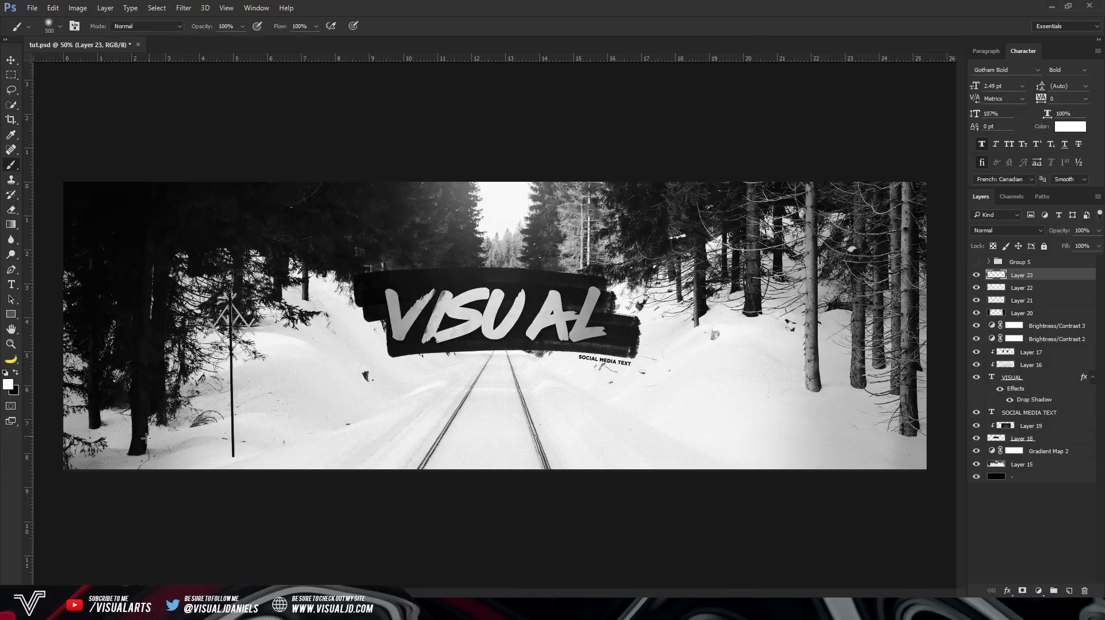
pyautogui.click(140, 477)
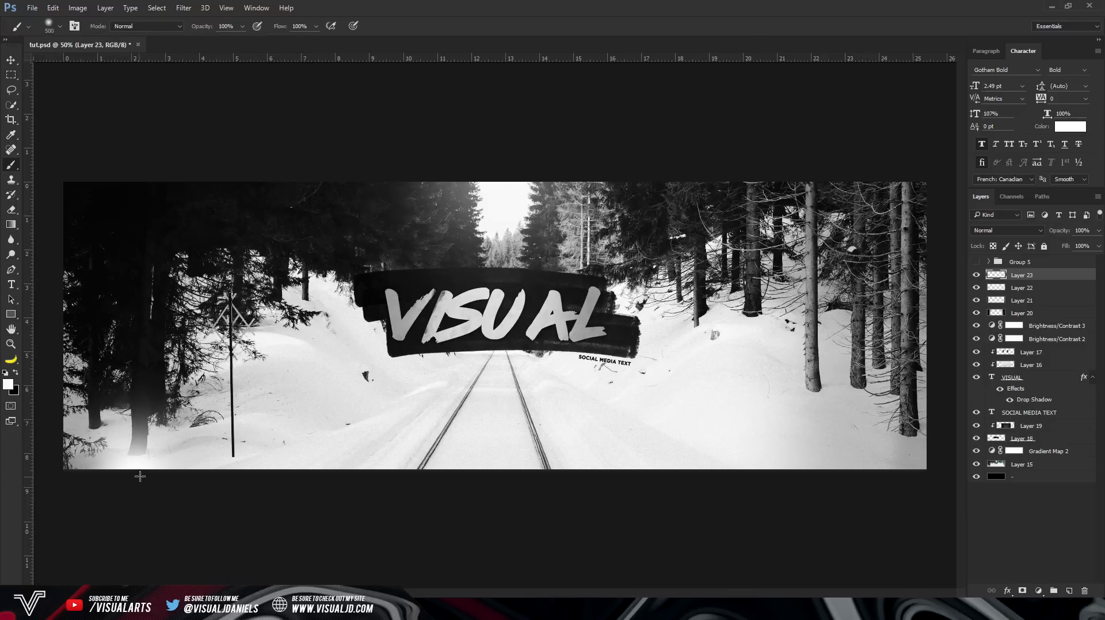
pyautogui.click(378, 279)
pyautogui.click(773, 266)
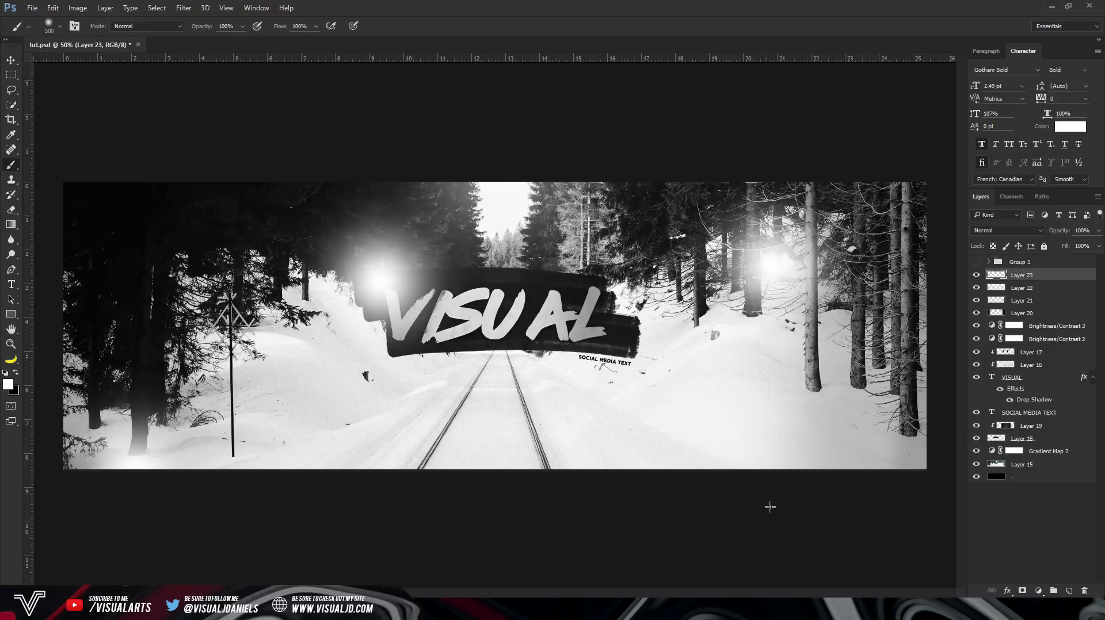
# Set the white spots layer to Screen blending and lower its opacity to 33%
pyautogui.click(1019, 231)
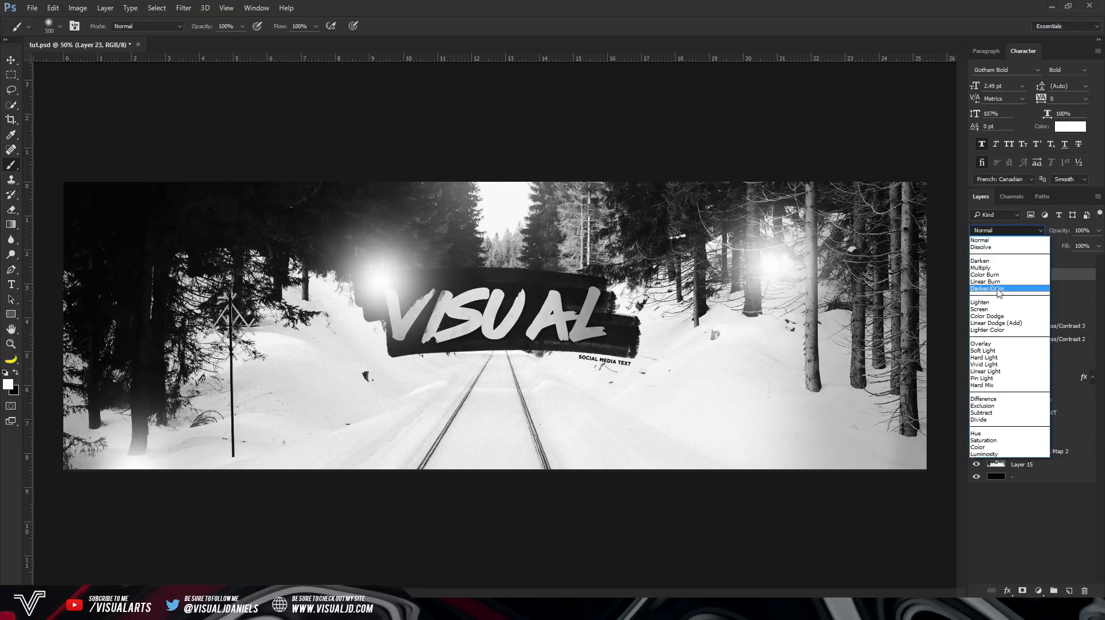
pyautogui.click(999, 310)
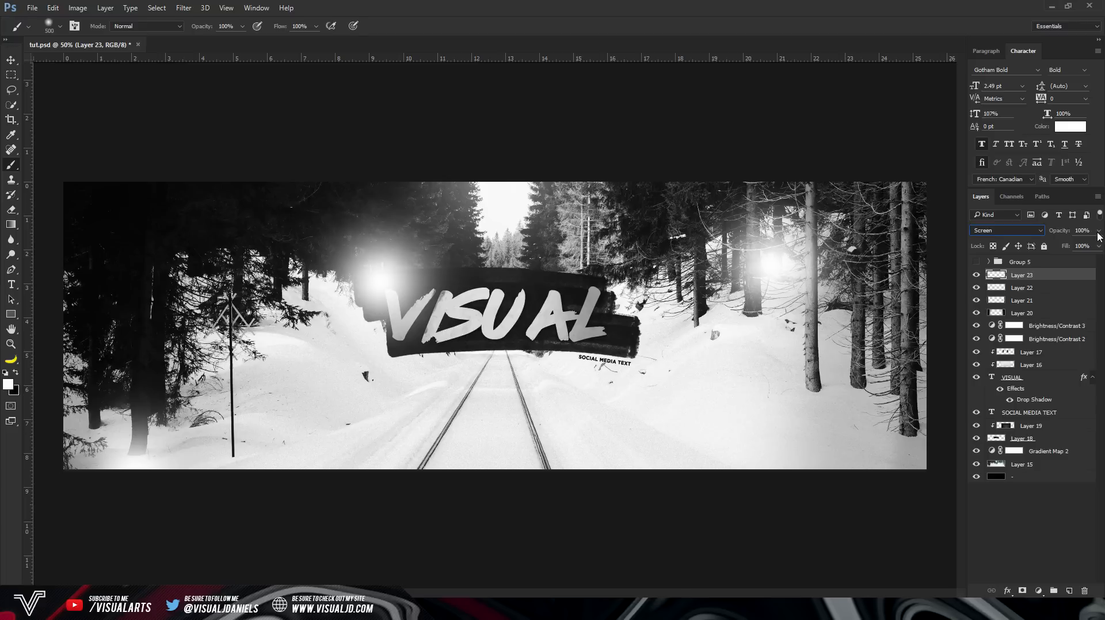
pyautogui.click(1099, 231)
pyautogui.moveTo(1071, 245); pyautogui.dragTo(1058, 247)
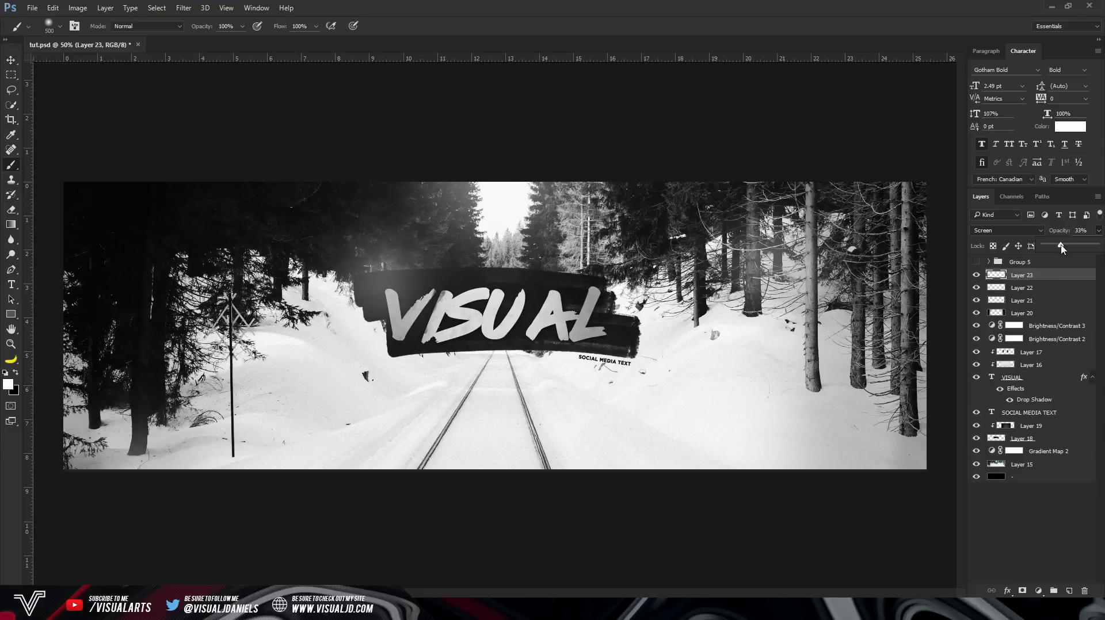
# Group all the banner layers from Layer 23 down to Layer 15
pyautogui.click(996, 276)
pyautogui.keyDown('shift'); pyautogui.click(1044, 468); pyautogui.keyUp('shift')
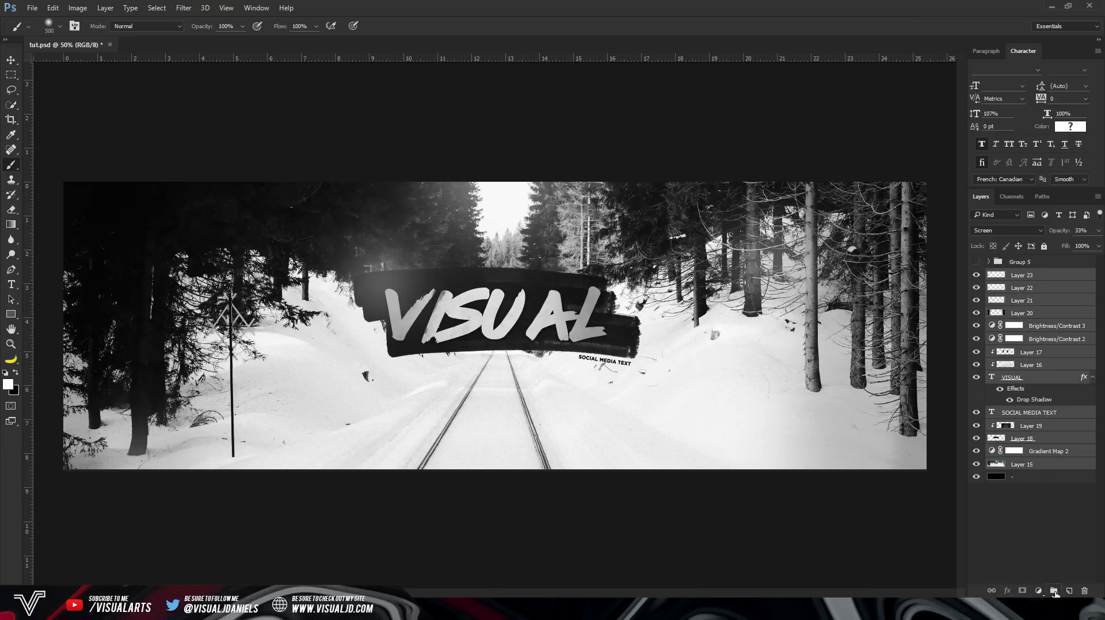
pyautogui.click(1055, 593)
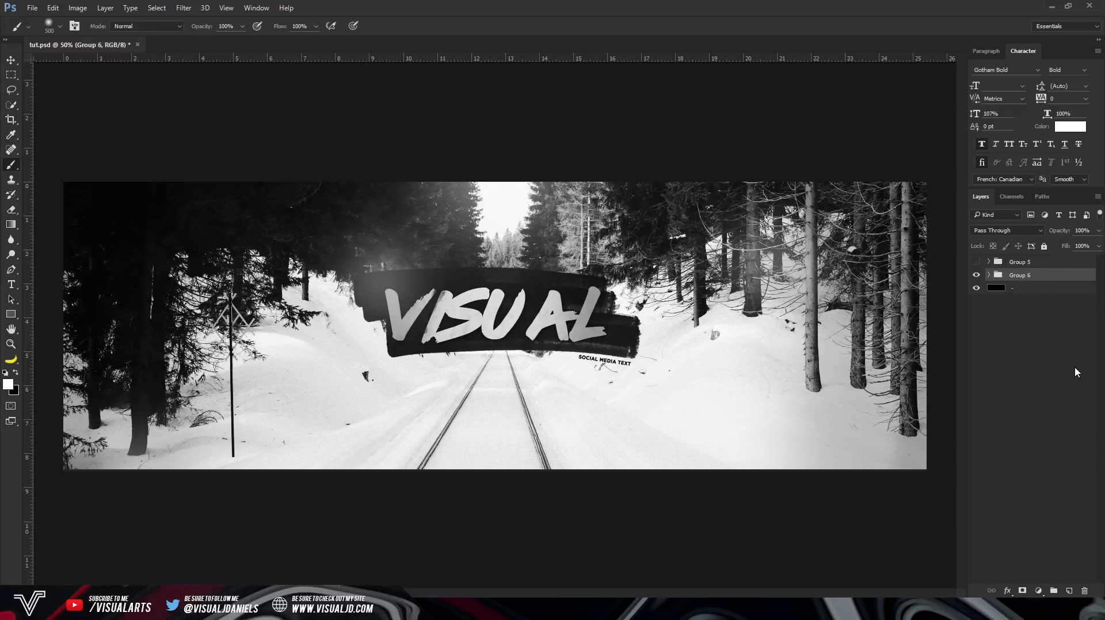
# Duplicate the new group, merge the copy into a single layer and duplicate that merged layer
pyautogui.hotkey('ctrl', 'j')
pyautogui.hotkey('ctrl', 'alt', 's')
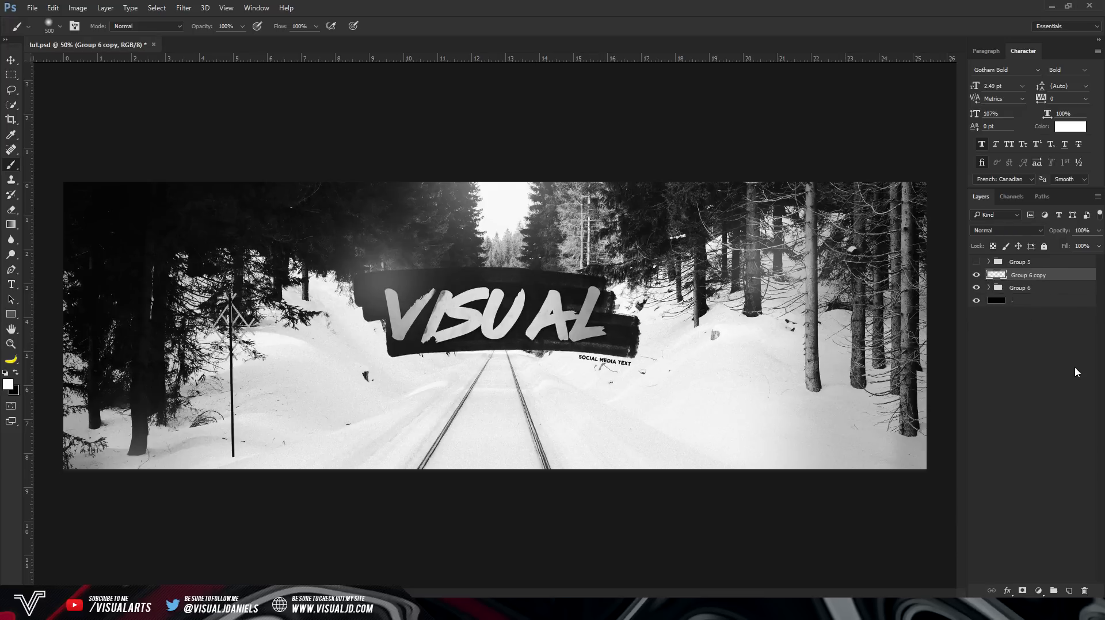
pyautogui.hotkey('ctrl', 'j')
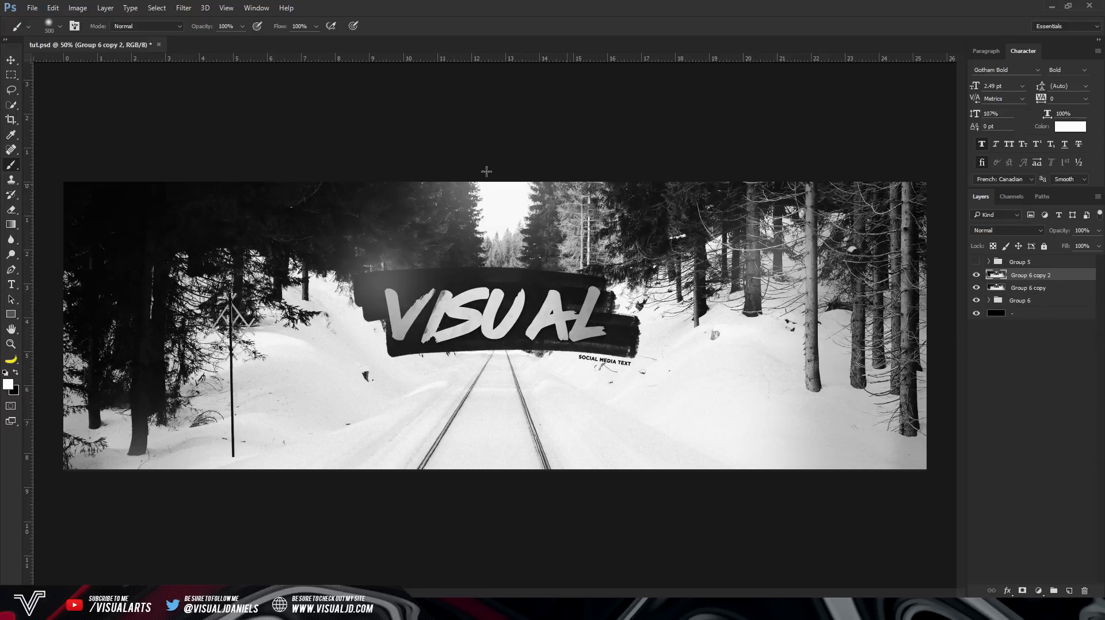
# Apply a High Pass filter with a 10.0 pixel radius to the topmost merged copy
pyautogui.click(184, 8)
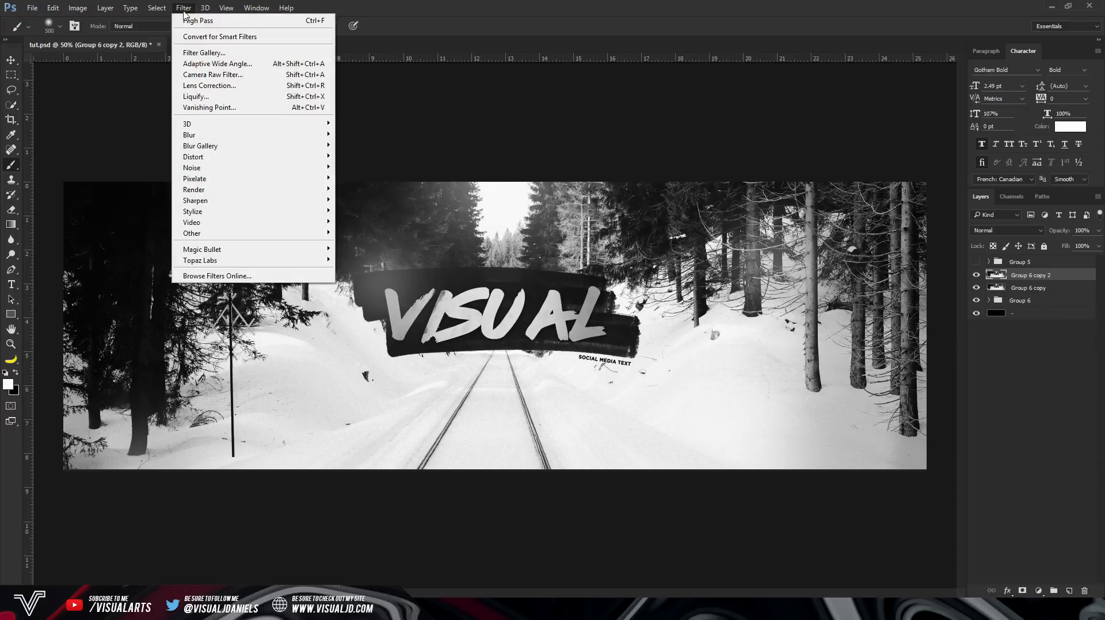
pyautogui.moveTo(192, 237)
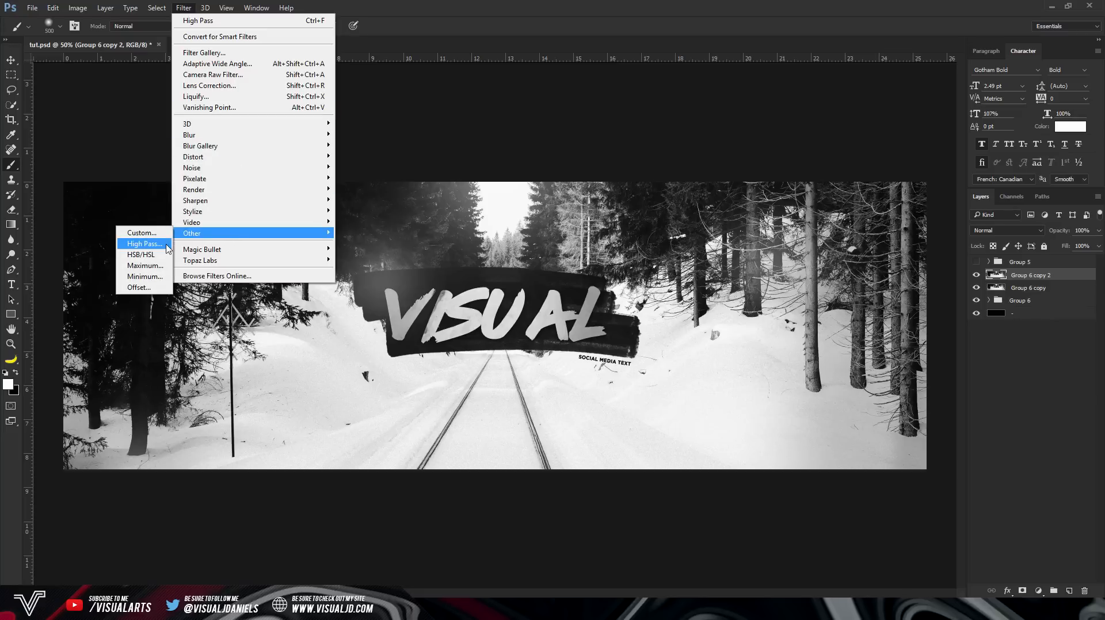
pyautogui.click(144, 244)
pyautogui.moveTo(548, 131); pyautogui.dragTo(590, 165)
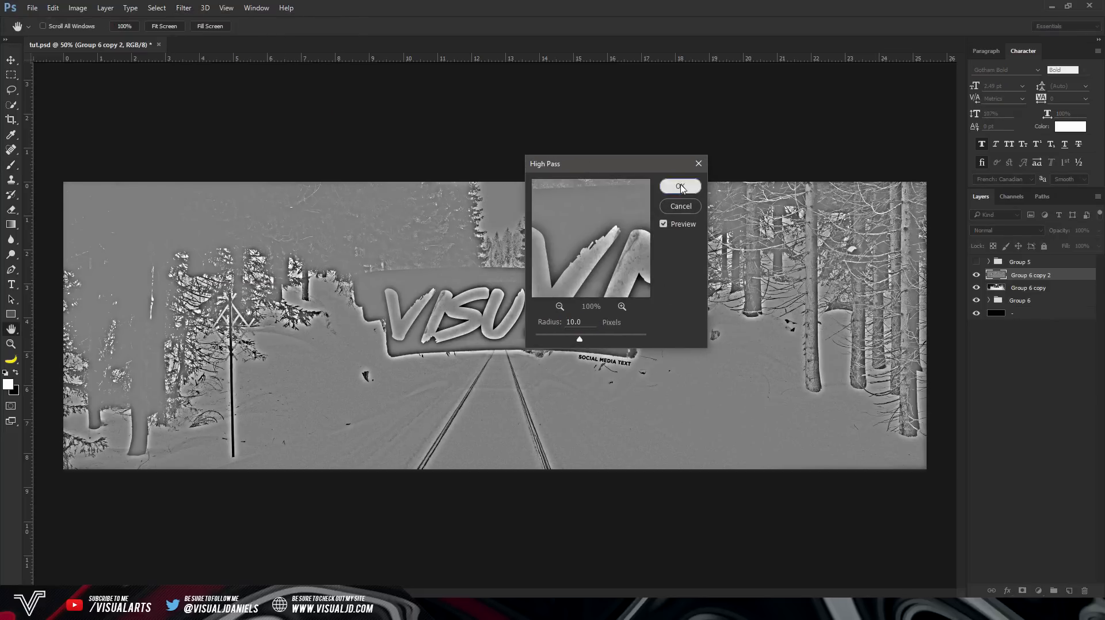
pyautogui.click(680, 186)
# Blend the High Pass layer in Overlay mode and reduce its opacity to 60%
pyautogui.click(1000, 232)
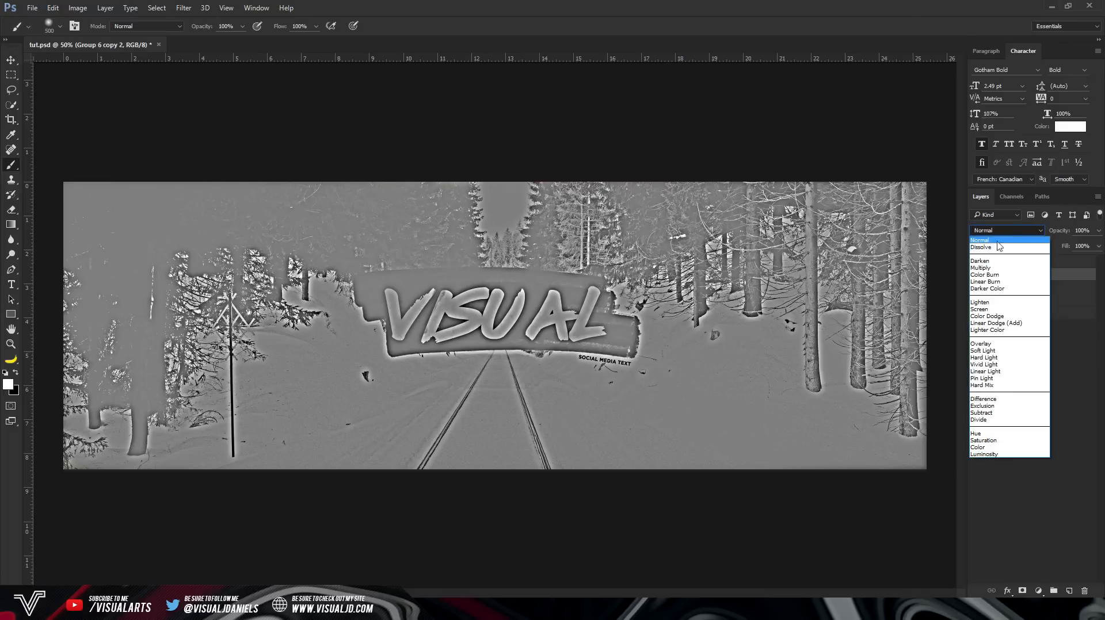
pyautogui.click(981, 344)
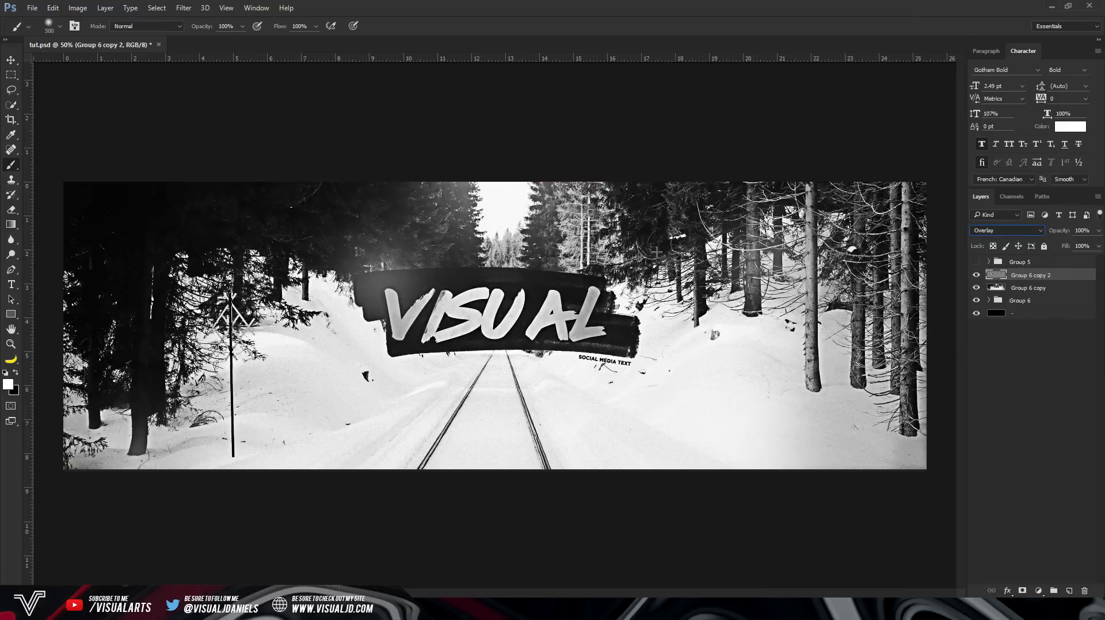
pyautogui.press('v')
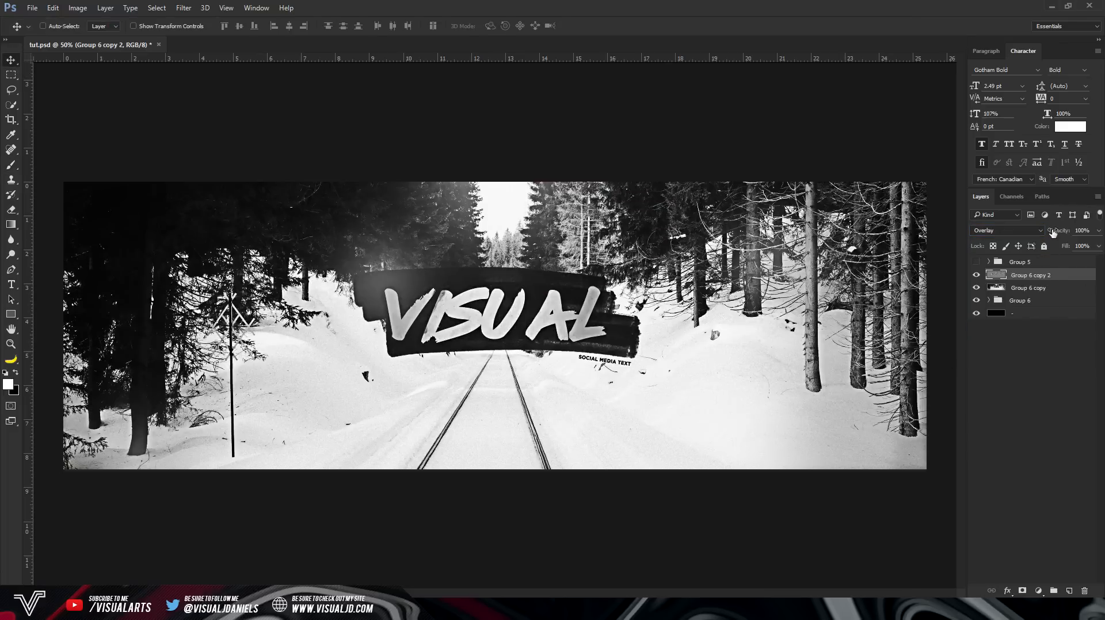
pyautogui.moveTo(1097, 231); pyautogui.dragTo(1075, 243)
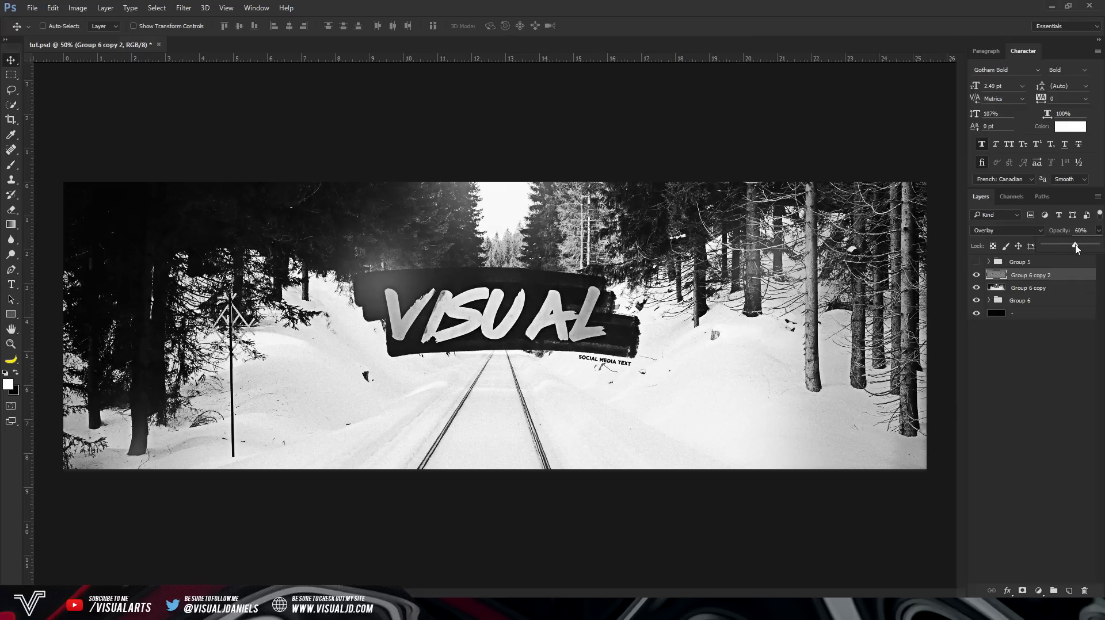
# Merge the High Pass layer with the Group 6 copy layer beneath it
pyautogui.press('ctrl')
pyautogui.keyDown('ctrl'); pyautogui.click(1057, 279); pyautogui.keyUp('ctrl')
pyautogui.keyDown('ctrl'); pyautogui.click(1051, 278); pyautogui.keyUp('ctrl')
pyautogui.keyDown('ctrl'); pyautogui.click(1056, 290); pyautogui.keyUp('ctrl')
pyautogui.hotkey('ctrl', 'e')
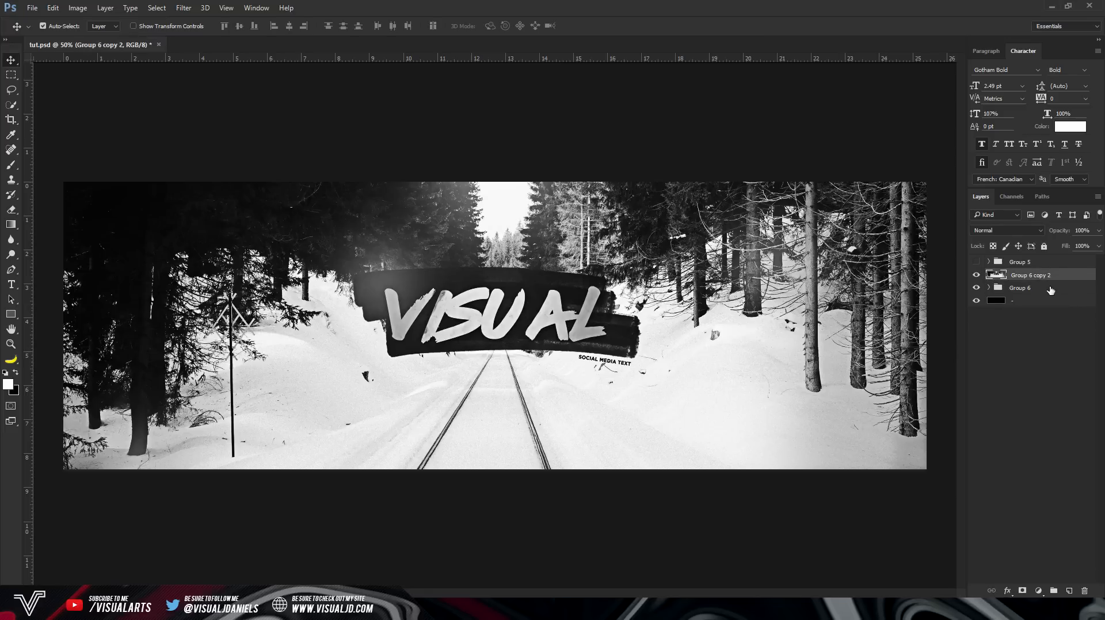
# Duplicate the merged sharpened layer and apply a Gaussian Blur with a 4.5 pixel radius to the duplicate
pyautogui.hotkey('ctrl', 'j')
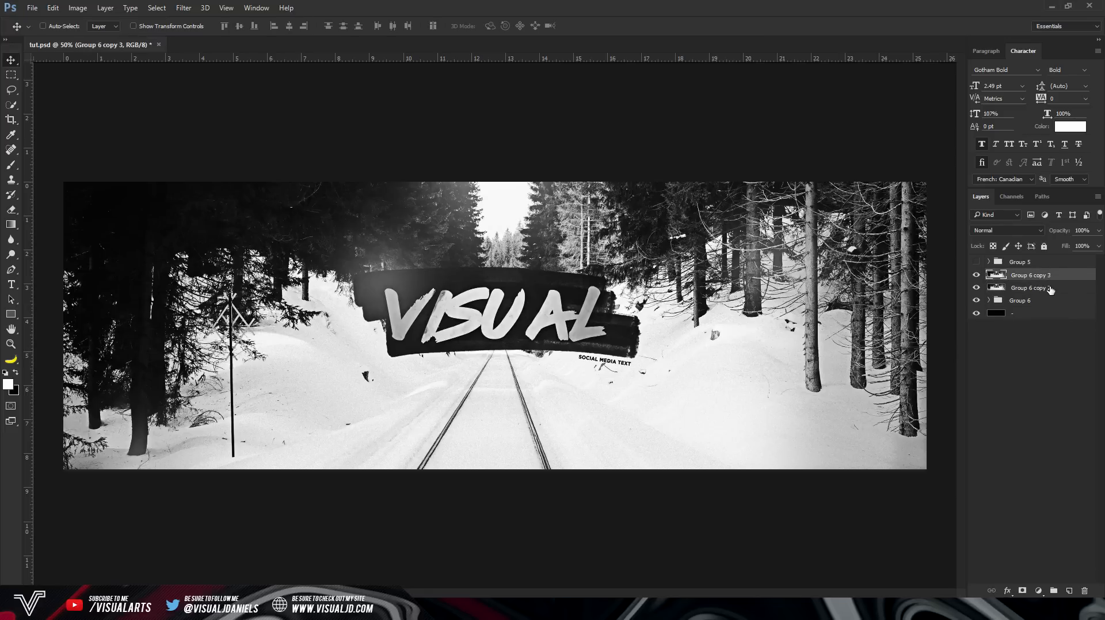
pyautogui.click(184, 9)
pyautogui.moveTo(190, 135)
pyautogui.click(147, 177)
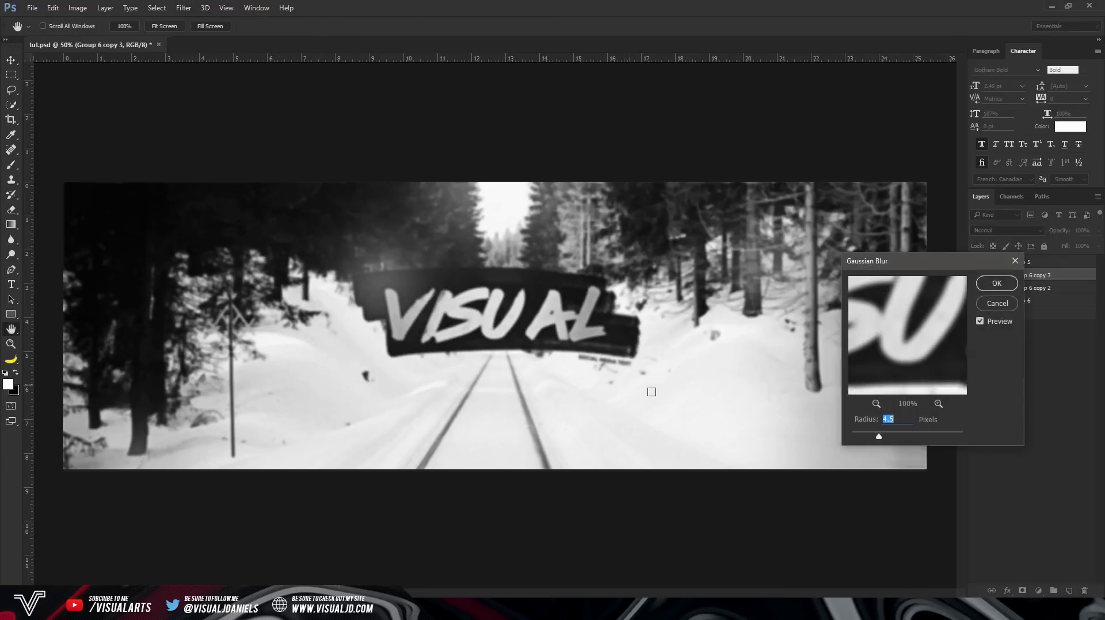
pyautogui.moveTo(885, 262); pyautogui.dragTo(608, 145)
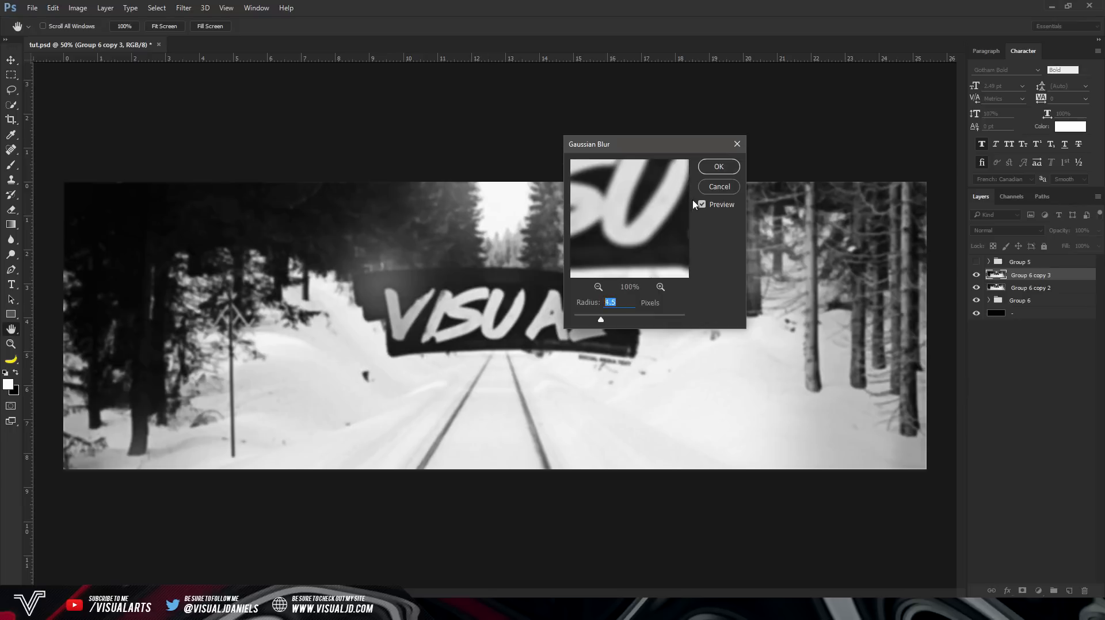
pyautogui.moveTo(644, 205); pyautogui.dragTo(687, 247)
pyautogui.click(732, 168)
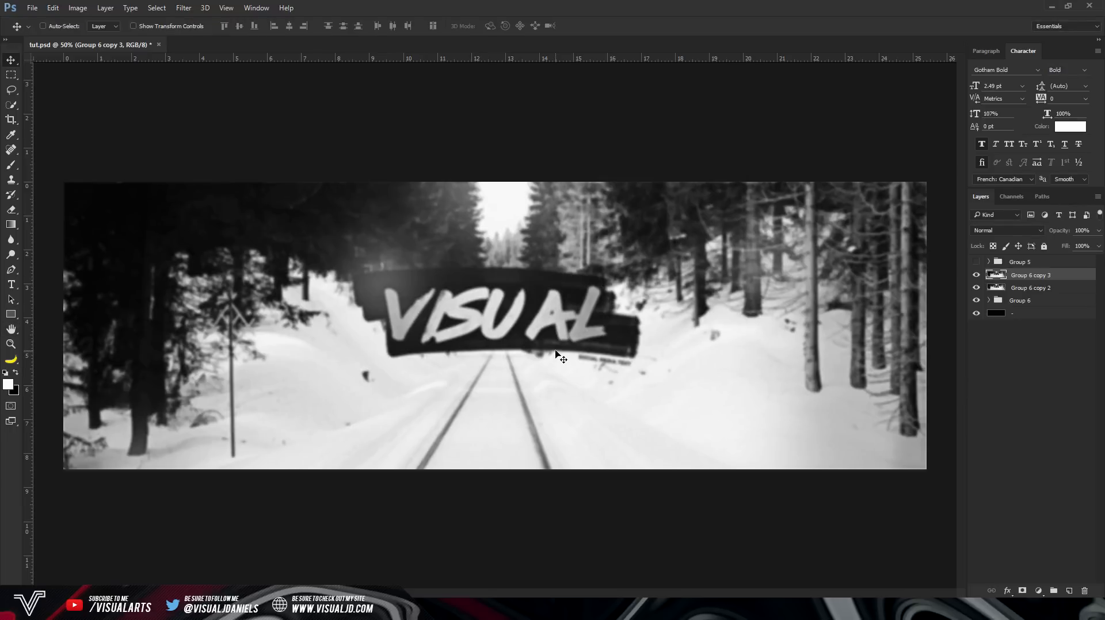
# Erase the blurred layer over the lettering, tracks and nearby trees with a soft 401 px eraser, keeping the outer edges blurred
pyautogui.click(11, 210)
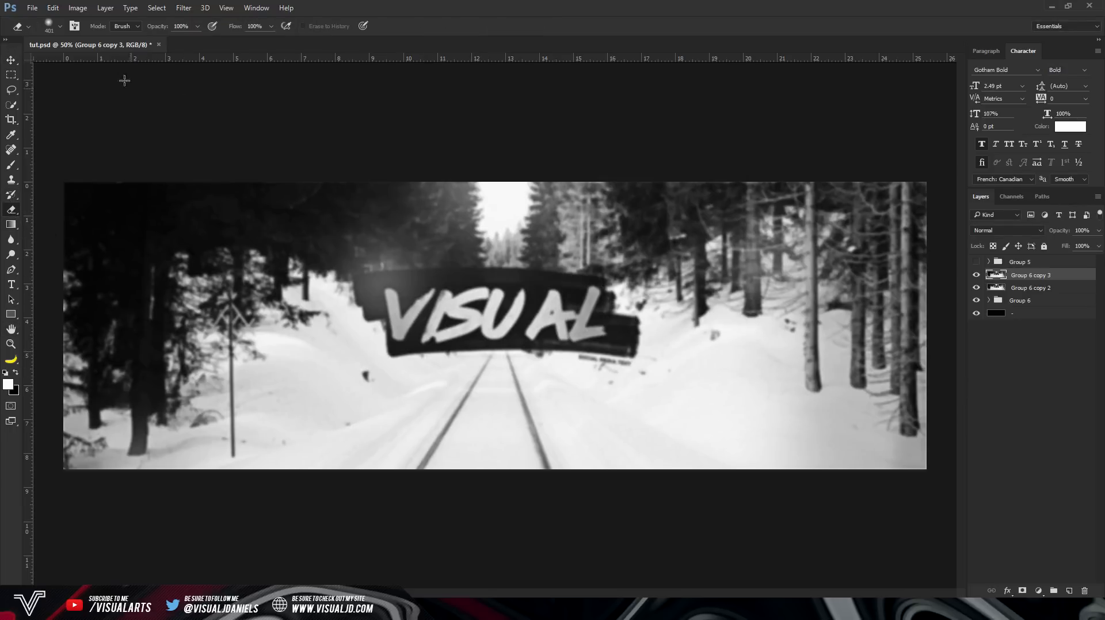
pyautogui.click(60, 27)
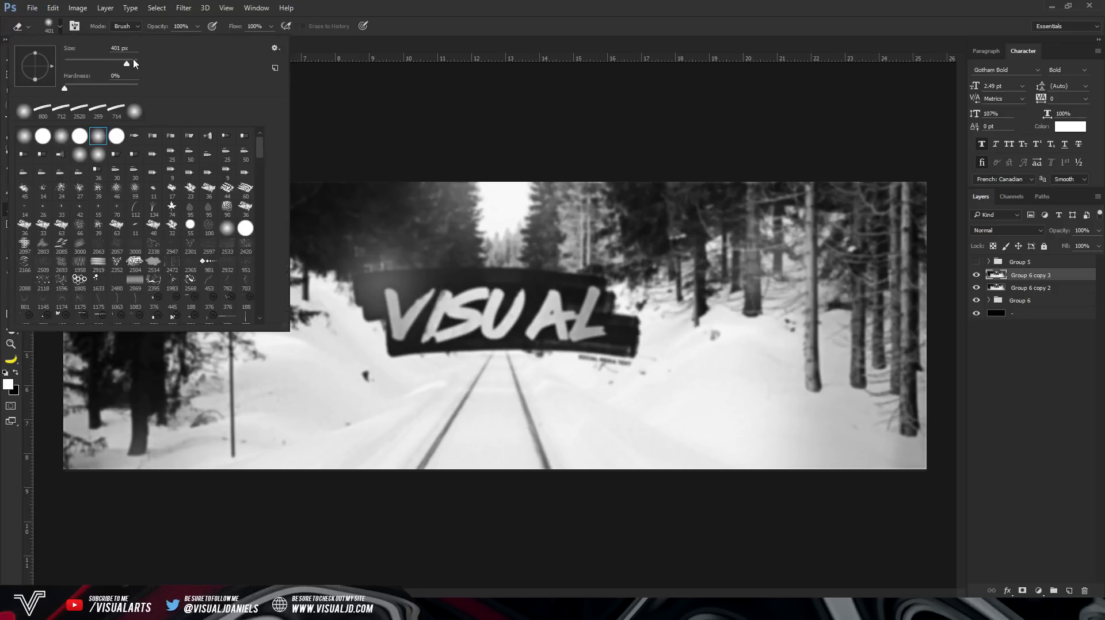
pyautogui.moveTo(449, 255)
pyautogui.mouseDown()
pyautogui.moveTo(473, 310)
pyautogui.moveTo(487, 262)
pyautogui.moveTo(532, 323)
pyautogui.moveTo(507, 292)
pyautogui.moveTo(377, 251)
pyautogui.moveTo(356, 259)
pyautogui.mouseUp()
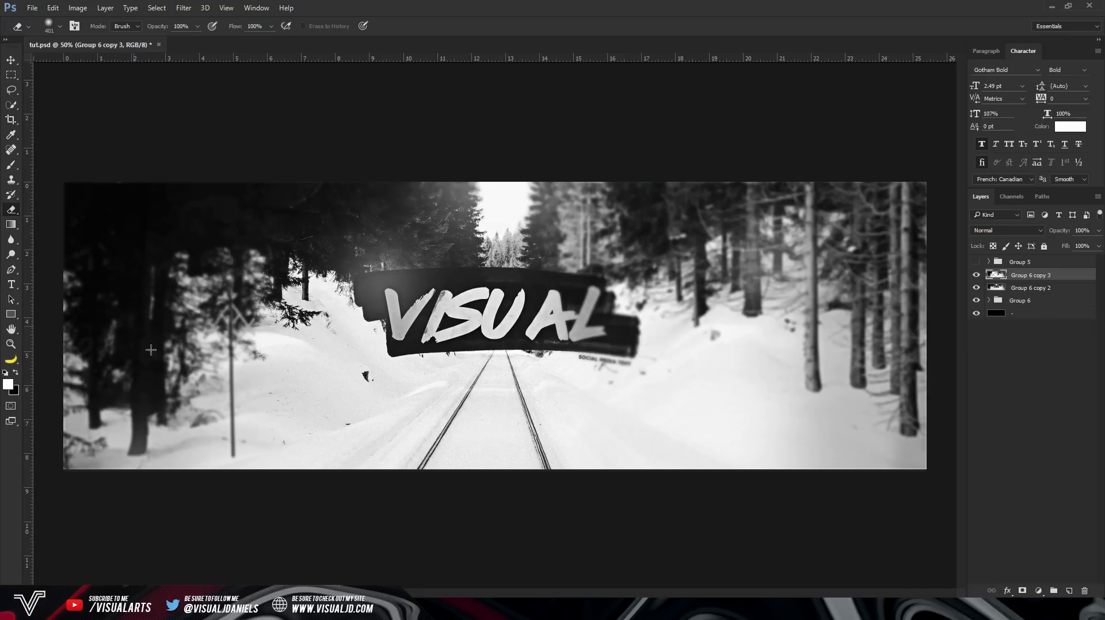
pyautogui.moveTo(587, 318)
pyautogui.mouseDown()
pyautogui.moveTo(643, 267)
pyautogui.moveTo(639, 280)
pyautogui.moveTo(688, 250)
pyautogui.moveTo(730, 308)
pyautogui.moveTo(640, 327)
pyautogui.moveTo(601, 299)
pyautogui.moveTo(592, 320)
pyautogui.moveTo(659, 248)
pyautogui.moveTo(675, 329)
pyautogui.moveTo(717, 216)
pyautogui.moveTo(631, 259)
pyautogui.mouseUp()
pyautogui.moveTo(308, 254)
pyautogui.mouseDown()
pyautogui.moveTo(269, 232)
pyautogui.moveTo(290, 260)
pyautogui.moveTo(190, 355)
pyautogui.moveTo(228, 406)
pyautogui.mouseUp()
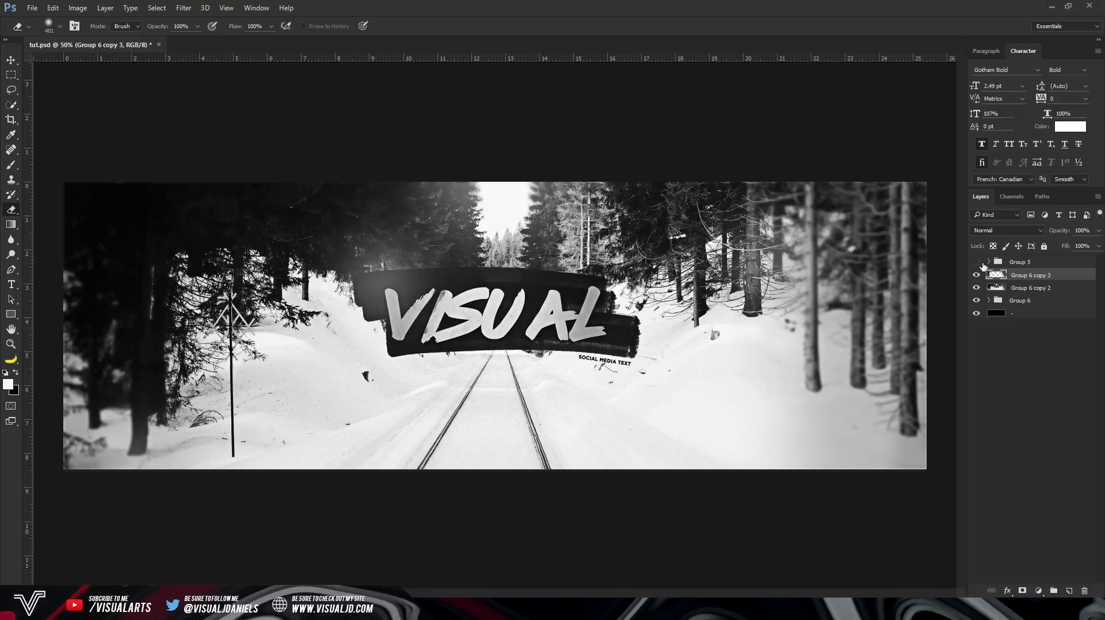
# Merge the partly erased blur layer with the sharpened layer beneath it and duplicate the merged result
pyautogui.keyDown('shift'); pyautogui.click(1060, 289); pyautogui.keyUp('shift')
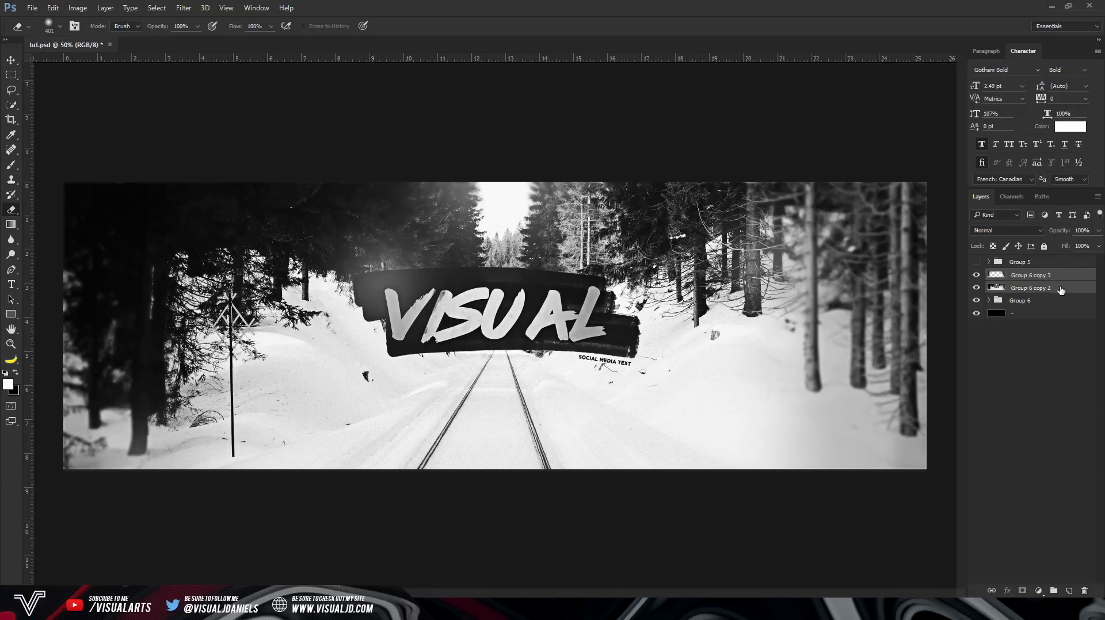
pyautogui.hotkey('ctrl', 'e')
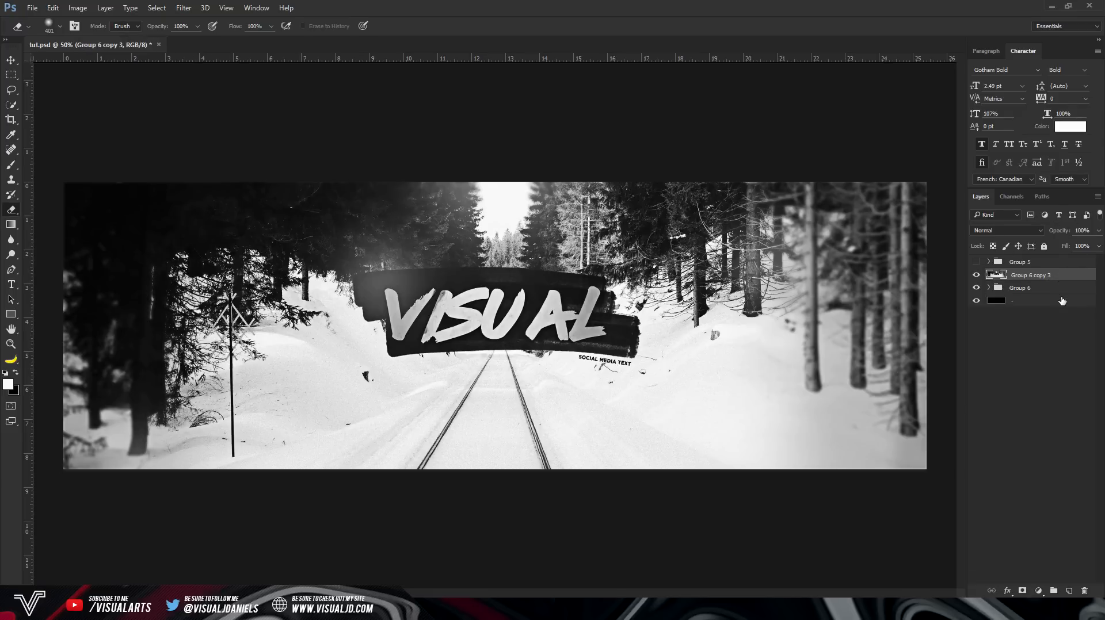
pyautogui.hotkey('ctrl', 'j')
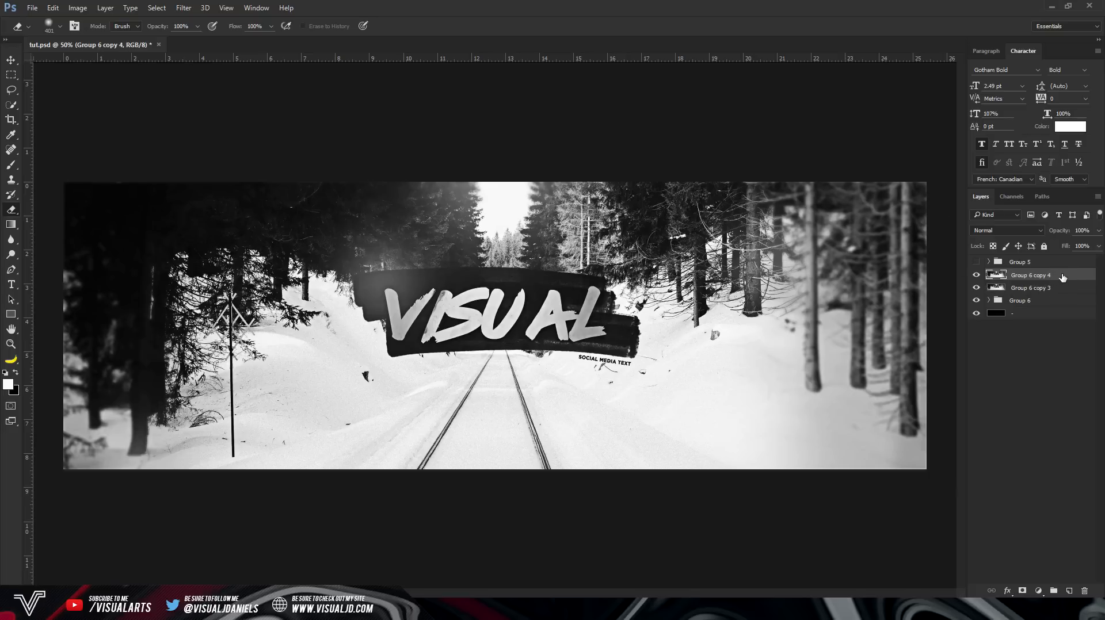
# Disable the green and blue channels in the duplicate layer's blending options, leaving only red enabled
pyautogui.doubleClick(1063, 278)
pyautogui.moveTo(835, 157); pyautogui.dragTo(700, 170)
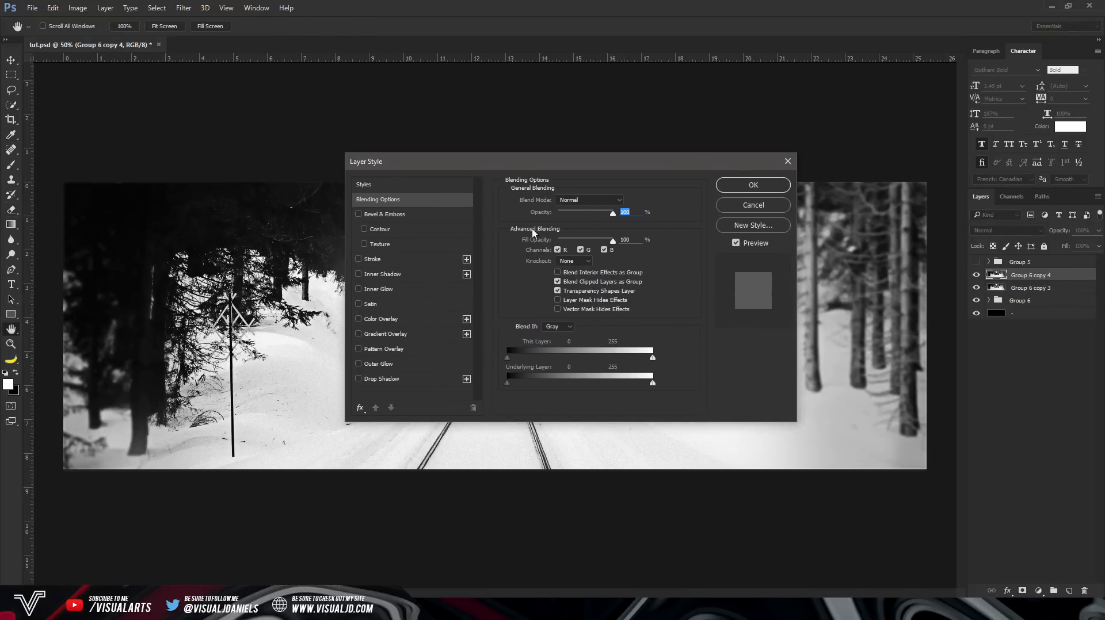
pyautogui.click(581, 250)
pyautogui.click(605, 251)
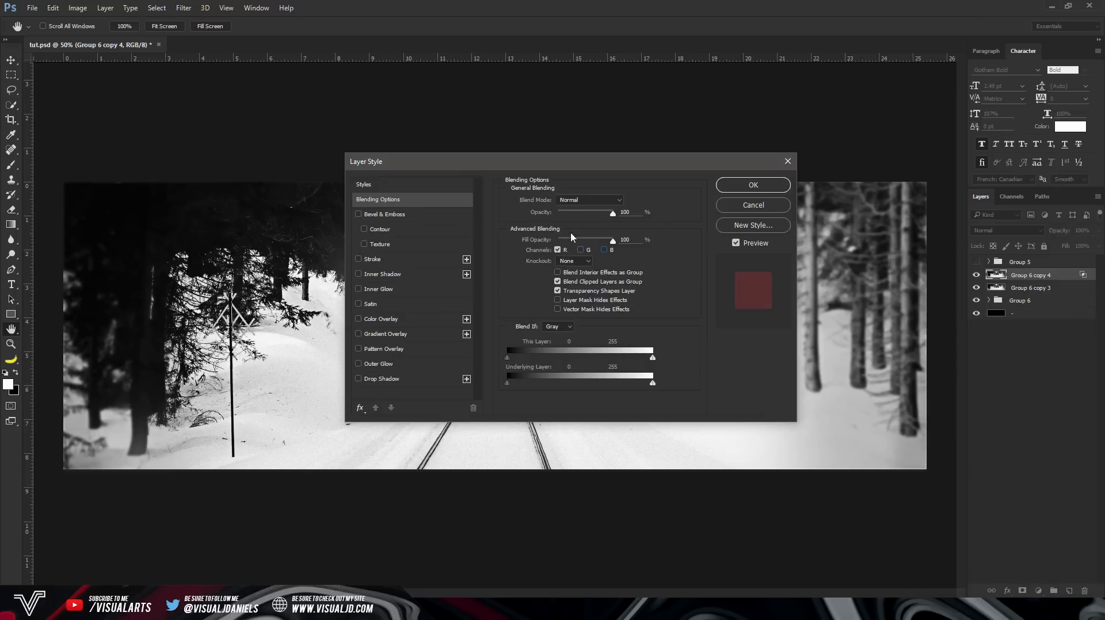
pyautogui.click(738, 187)
# Shift the red-channel layer slightly sideways for a red-cyan fringe and merge it with the copy beneath it
pyautogui.press('v')
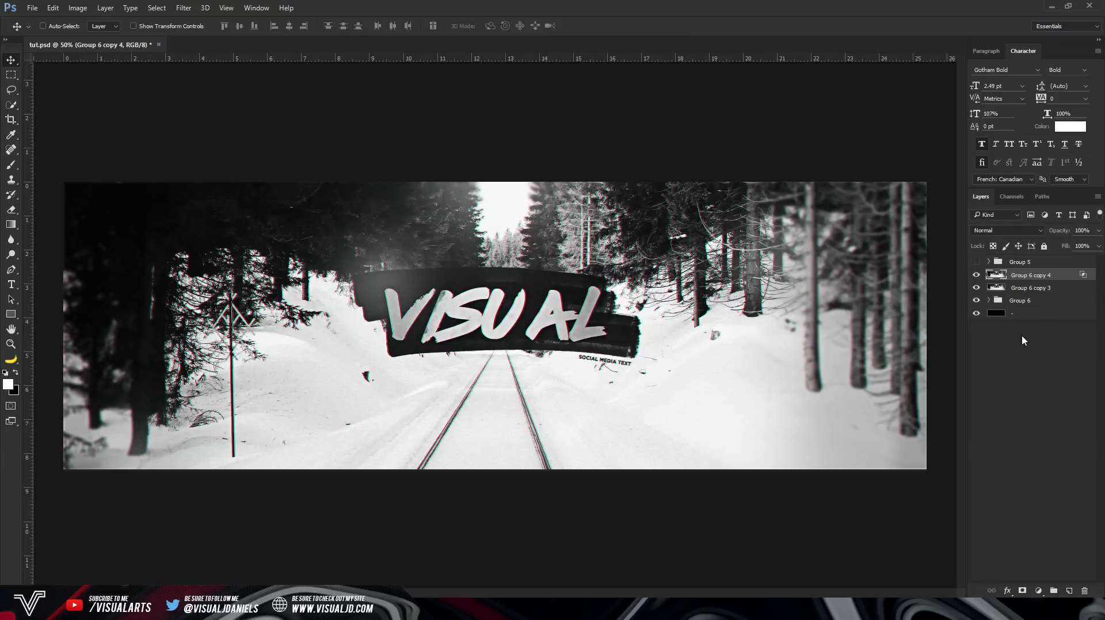
pyautogui.press('ctrl')
pyautogui.keyDown('ctrl'); pyautogui.click(1059, 290); pyautogui.keyUp('ctrl')
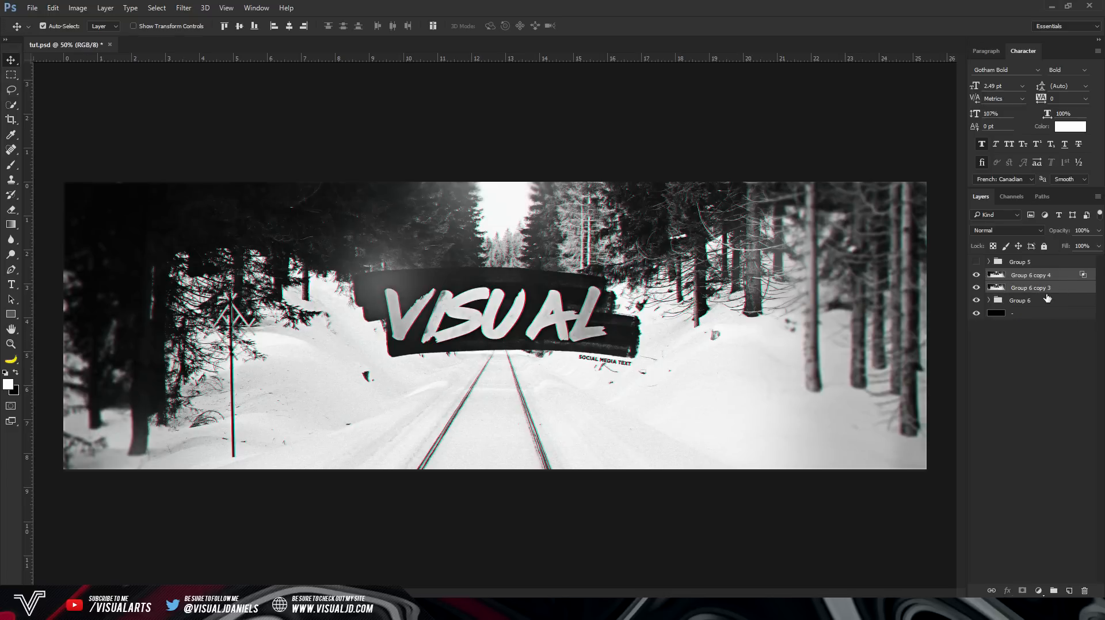
pyautogui.hotkey('ctrl', 'e')
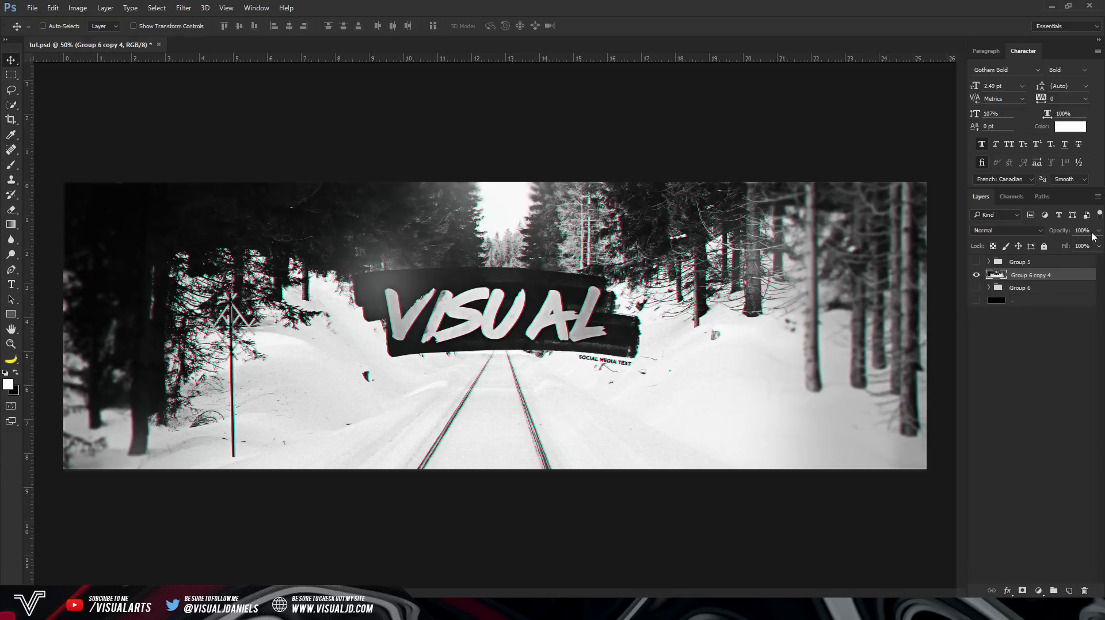
# With Group 6 and the black base layer hidden, set the merged layer's opacity to 99%
pyautogui.click(1088, 231)
pyautogui.write('99')
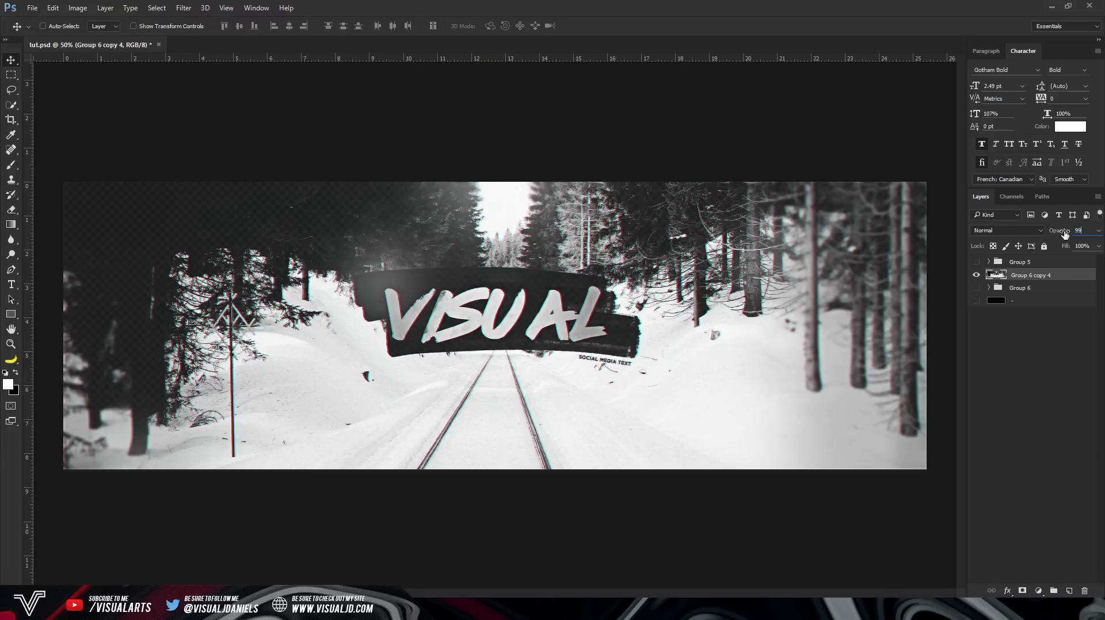
pyautogui.click(14, 71)
pyautogui.click(11, 62)
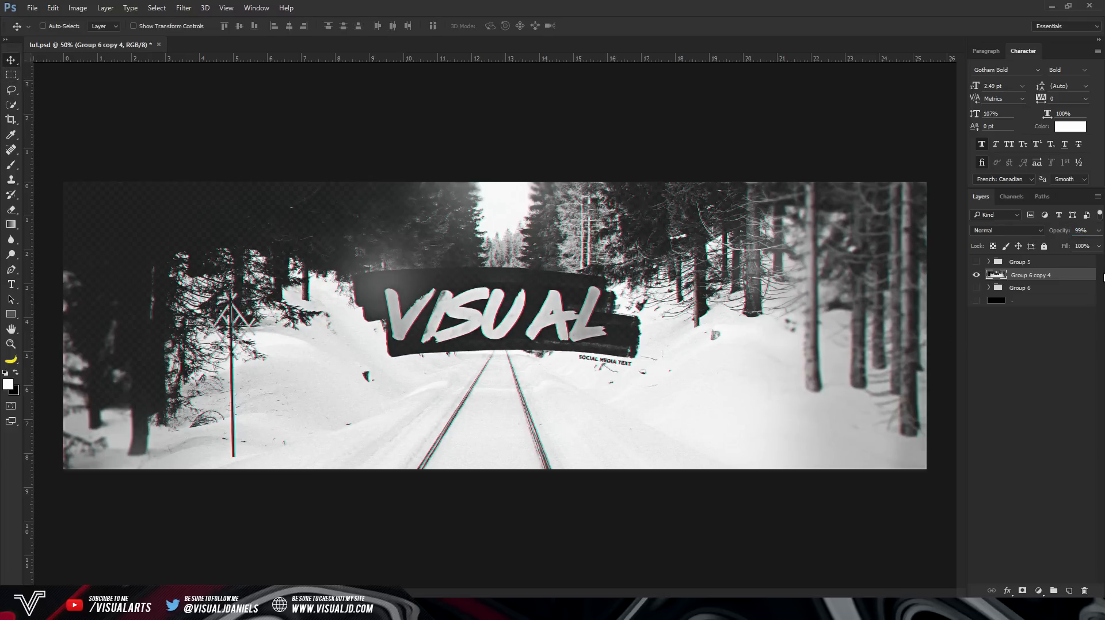